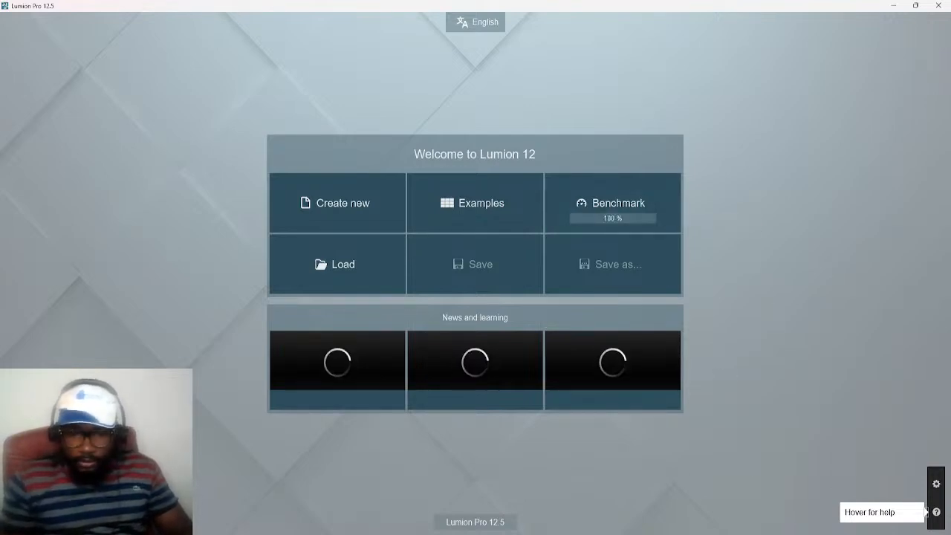
# Switch to Media Player, play the interior walkthrough clip with its volume set to 0, and return to Lumion
pyautogui.click(678, 512)
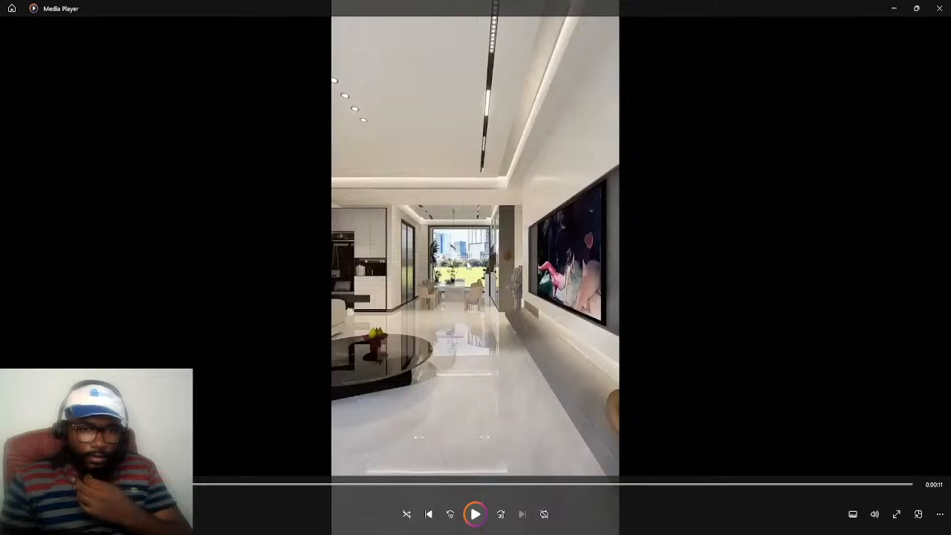
pyautogui.click(479, 514)
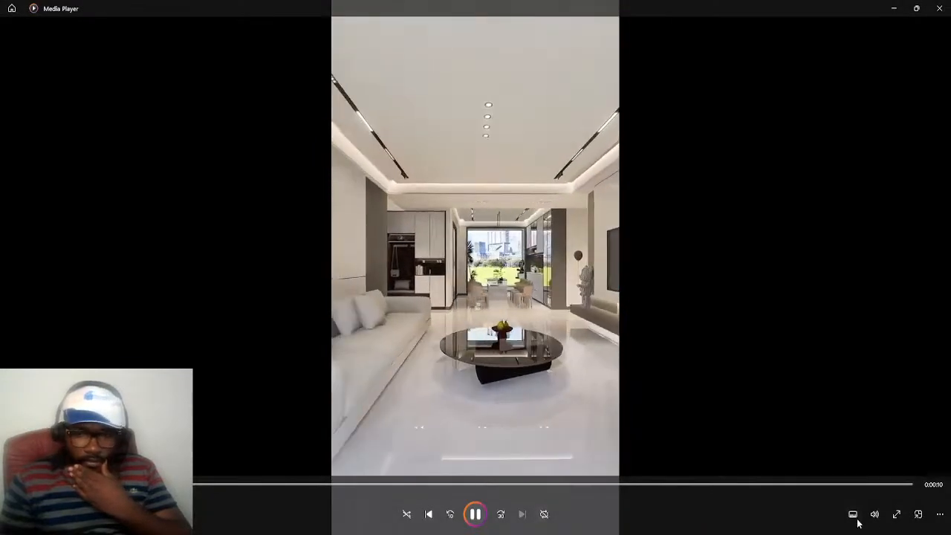
pyautogui.click(874, 514)
pyautogui.moveTo(881, 485); pyautogui.dragTo(835, 486)
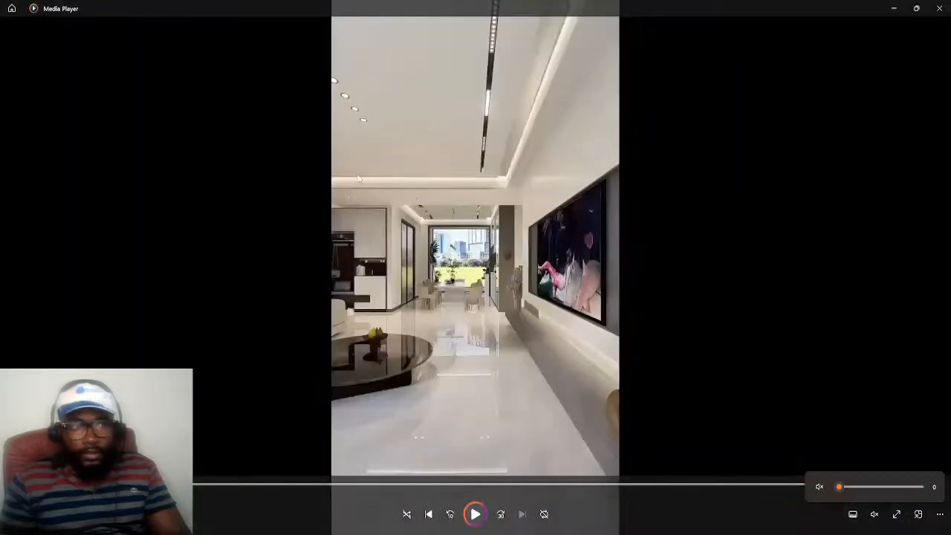
pyautogui.click(899, 10)
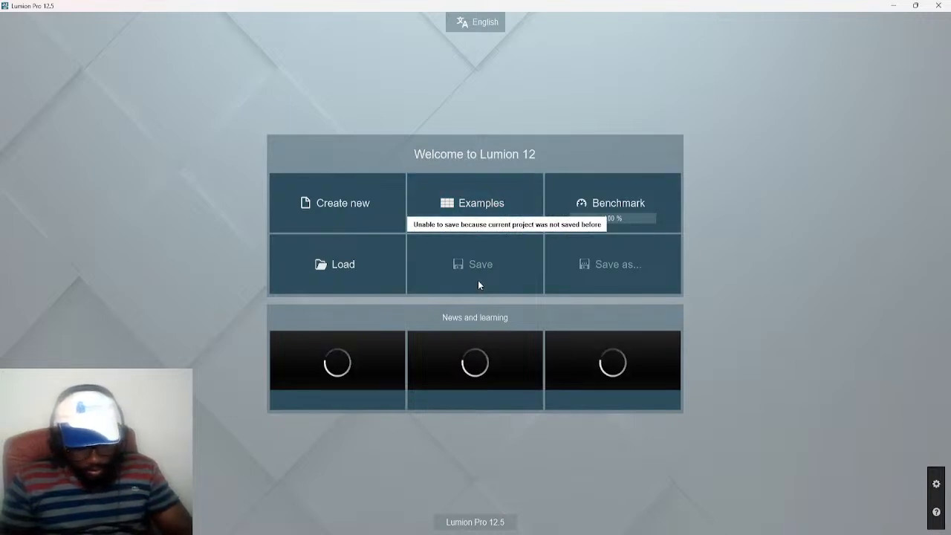
# Load the Valley Winery example project
pyautogui.click(472, 209)
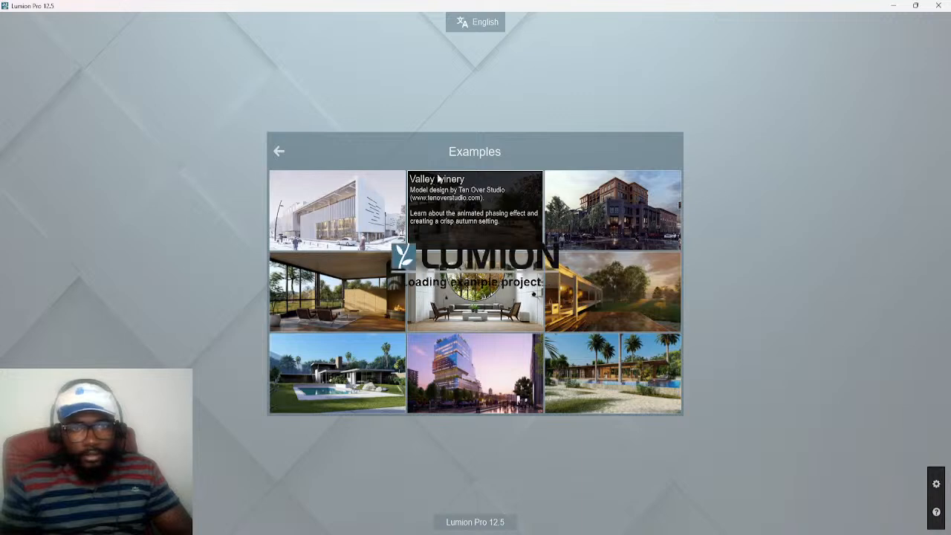
pyautogui.click(435, 180)
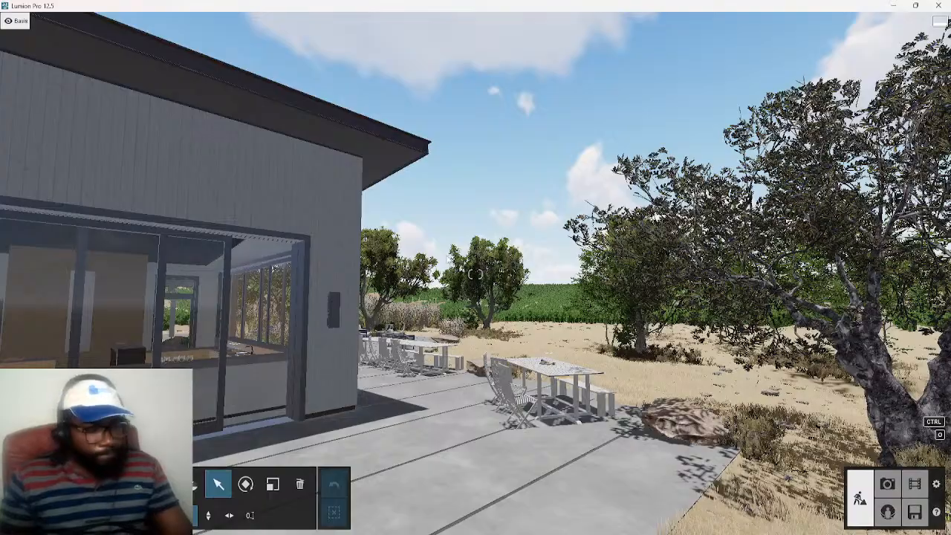
# Walk the camera from the terrace into the winery and examine the interior wall with the tall narrow panel
pyautogui.press('w')
pyautogui.moveTo(316, 280); pyautogui.dragTo(616, 364, button='right')
pyautogui.press('a')
pyautogui.press('w')
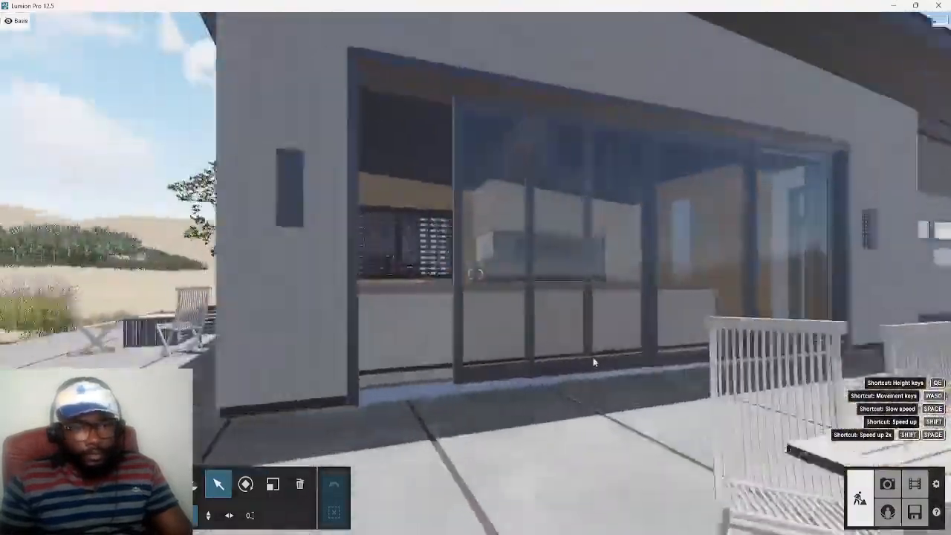
pyautogui.press('a')
pyautogui.moveTo(594, 361)
pyautogui.mouseDown(button='right')
pyautogui.moveTo(474, 275)
pyautogui.moveTo(520, 334)
pyautogui.moveTo(587, 349)
pyautogui.mouseUp(button='right')
pyautogui.press('w')
pyautogui.press('q')
pyautogui.moveTo(475, 274); pyautogui.dragTo(589, 341, button='right')
pyautogui.press('s')
pyautogui.press('s')
pyautogui.press('d')
pyautogui.press('a')
pyautogui.press('a')
pyautogui.press('d')
pyautogui.press('a')
pyautogui.moveTo(475, 355); pyautogui.dragTo(511, 360, button='right')
pyautogui.press('s')
pyautogui.moveTo(475, 274); pyautogui.dragTo(404, 274, button='right')
pyautogui.press('d')
pyautogui.press('a')
pyautogui.press('w')
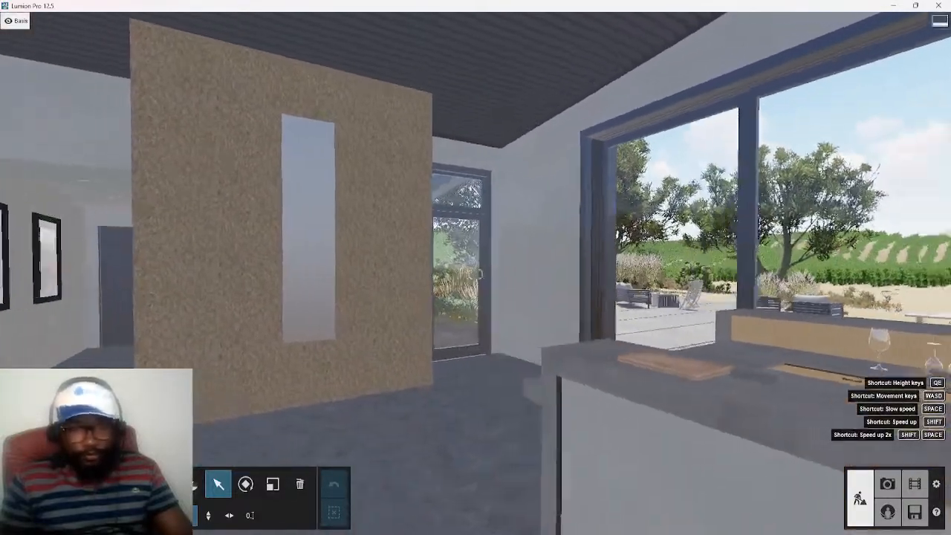
pyautogui.moveTo(476, 274); pyautogui.dragTo(427, 255, button='right')
pyautogui.press('a')
pyautogui.press('d')
pyautogui.press('d')
pyautogui.press('a')
pyautogui.press('a')
pyautogui.press('d')
pyautogui.press('q')
pyautogui.press('s')
pyautogui.press('w')
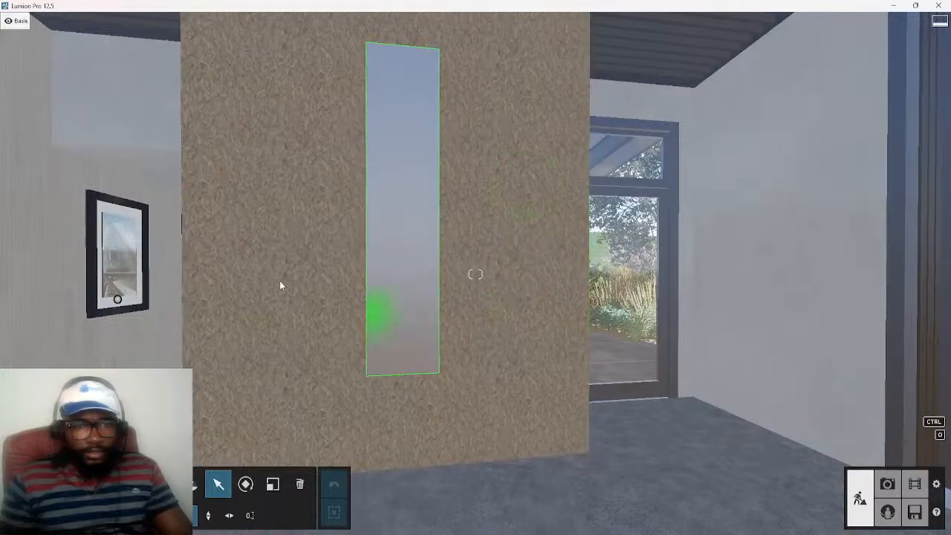
pyautogui.press('s')
pyautogui.moveTo(480, 299); pyautogui.dragTo(579, 300, button='right')
pyautogui.moveTo(475, 274); pyautogui.dragTo(572, 274, button='right')
pyautogui.press('a')
pyautogui.moveTo(475, 274); pyautogui.dragTo(529, 274, button='right')
pyautogui.press('w')
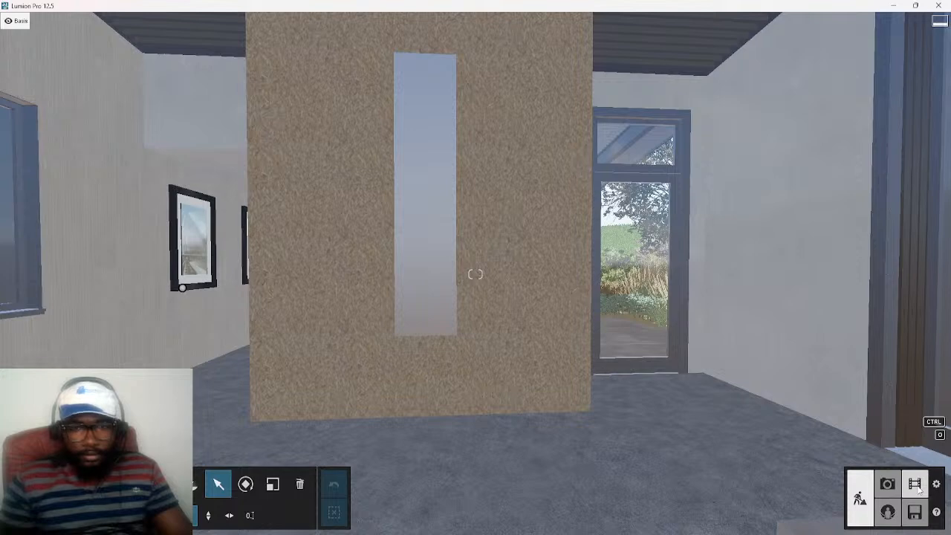
pyautogui.click(918, 487)
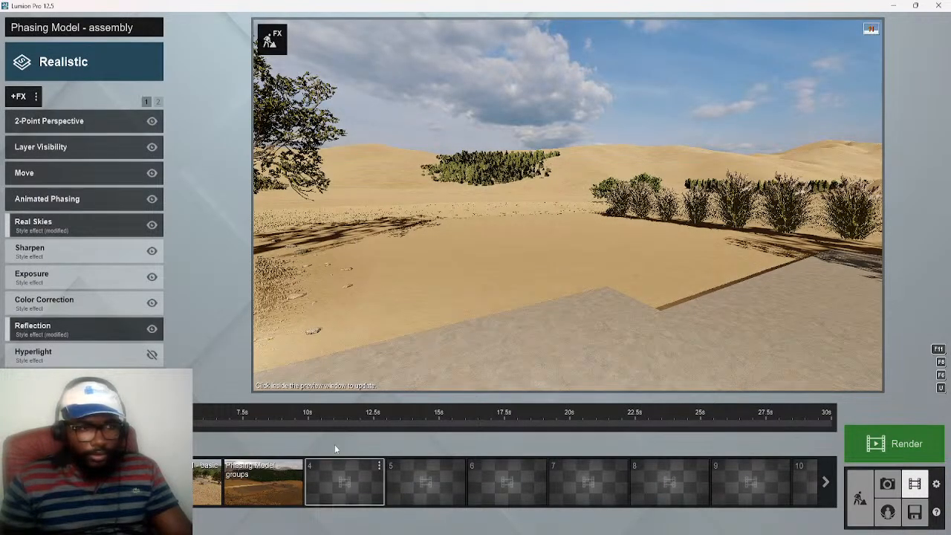
pyautogui.click(352, 478)
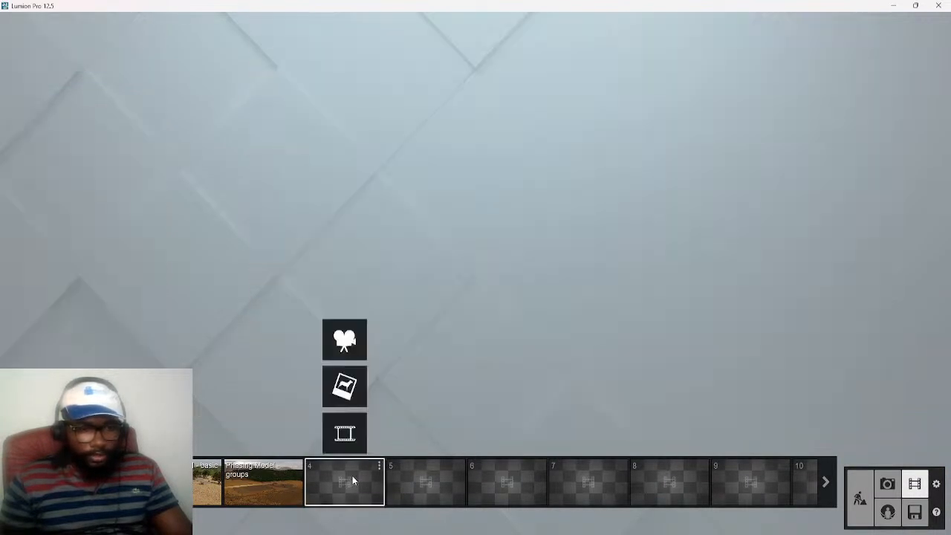
pyautogui.click(344, 340)
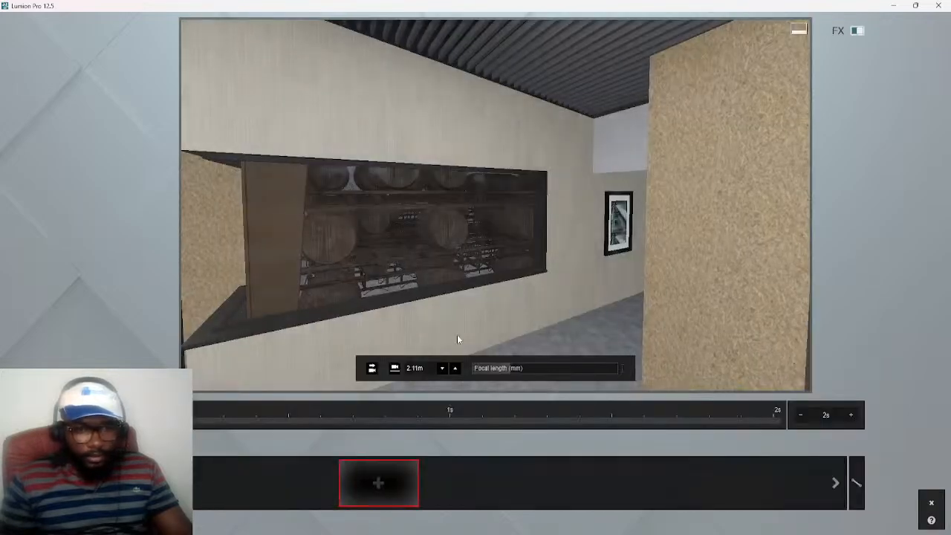
pyautogui.press('w')
pyautogui.press('d')
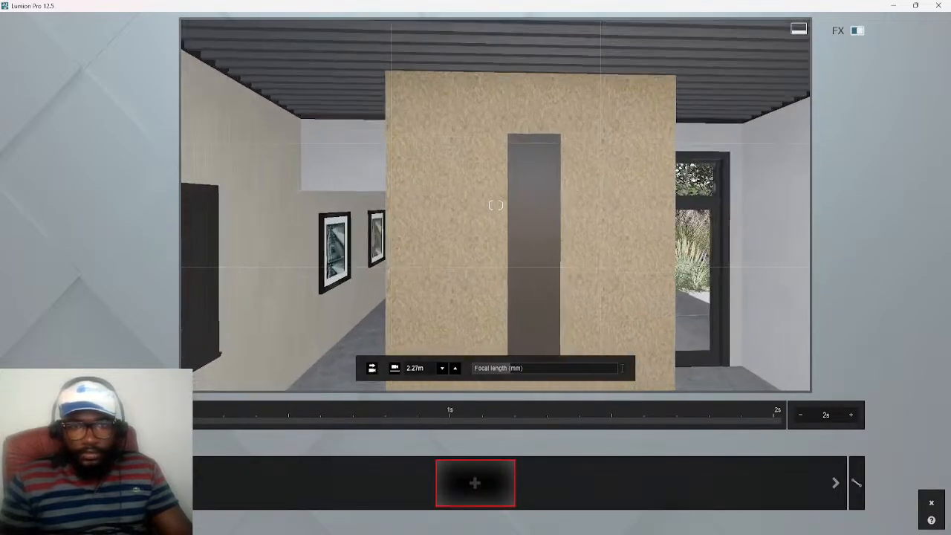
pyautogui.press('s')
pyautogui.press('e')
pyautogui.press('w')
pyautogui.press('s')
pyautogui.press('e')
pyautogui.moveTo(496, 205); pyautogui.dragTo(509, 174, button='right')
pyautogui.press('q')
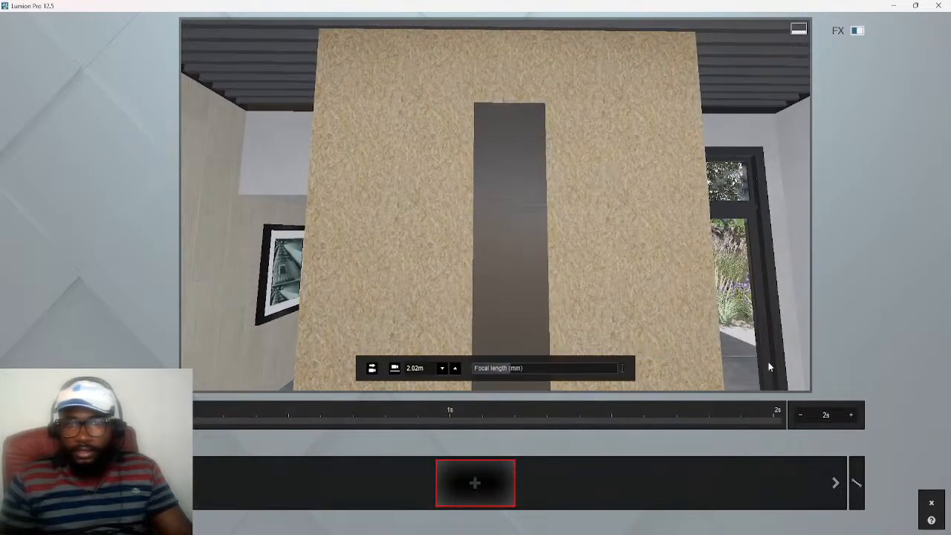
pyautogui.press('s')
pyautogui.moveTo(571, 272); pyautogui.dragTo(567, 297, button='right')
pyautogui.press('w')
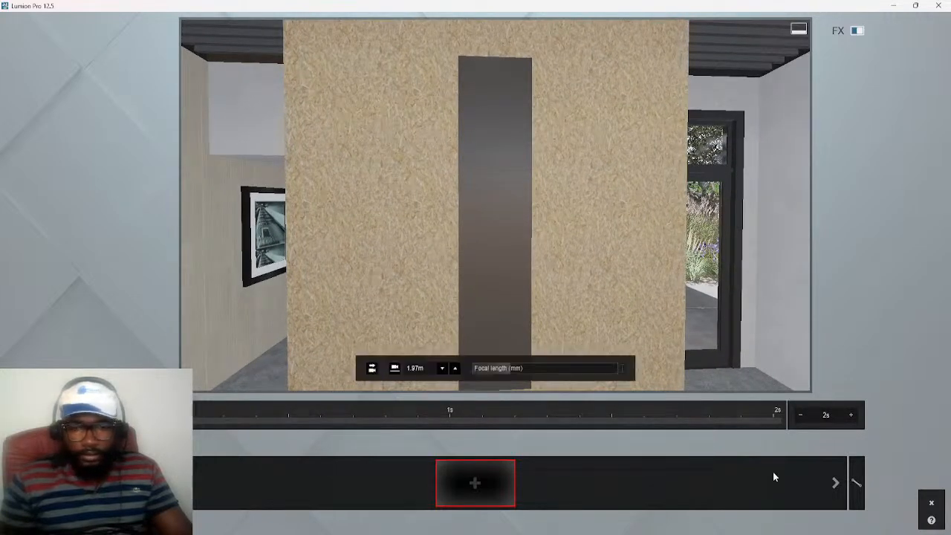
pyautogui.click(930, 508)
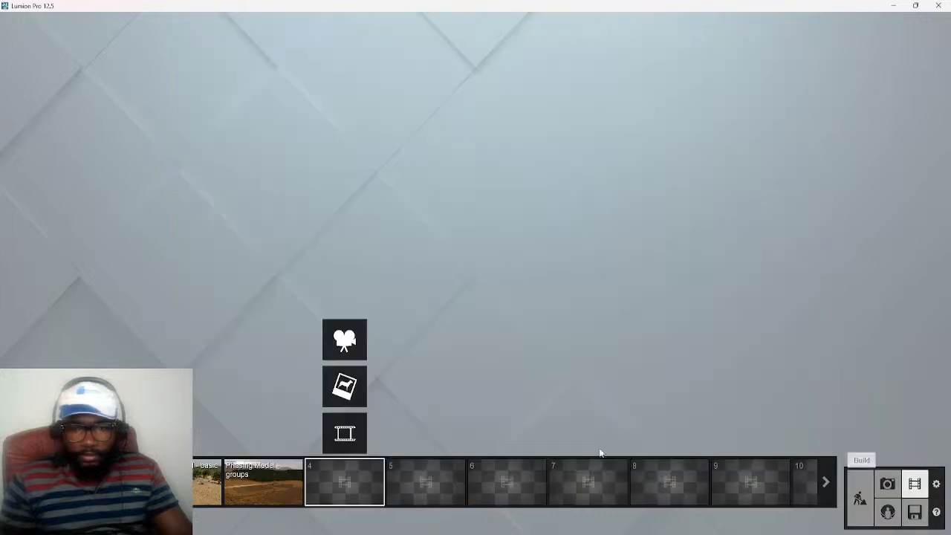
pyautogui.click(860, 499)
# Place the TV 008 model from the electronics collection on the tall narrow panel of the textured wall
pyautogui.press('s')
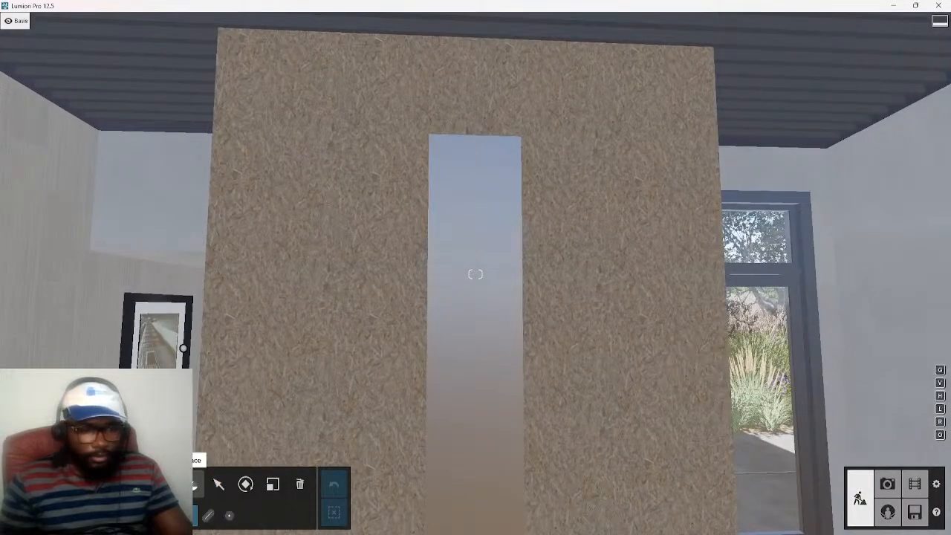
pyautogui.click(190, 485)
pyautogui.click(57, 201)
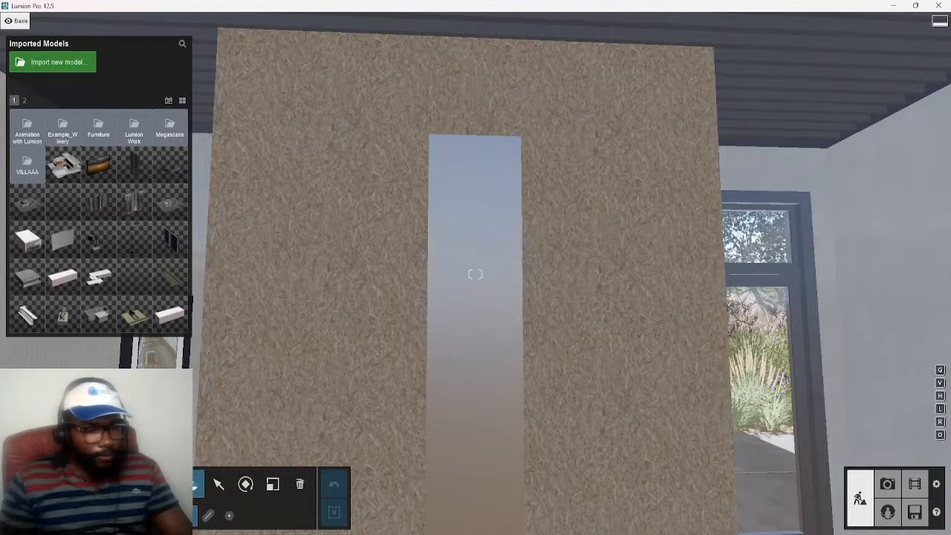
pyautogui.click(104, 484)
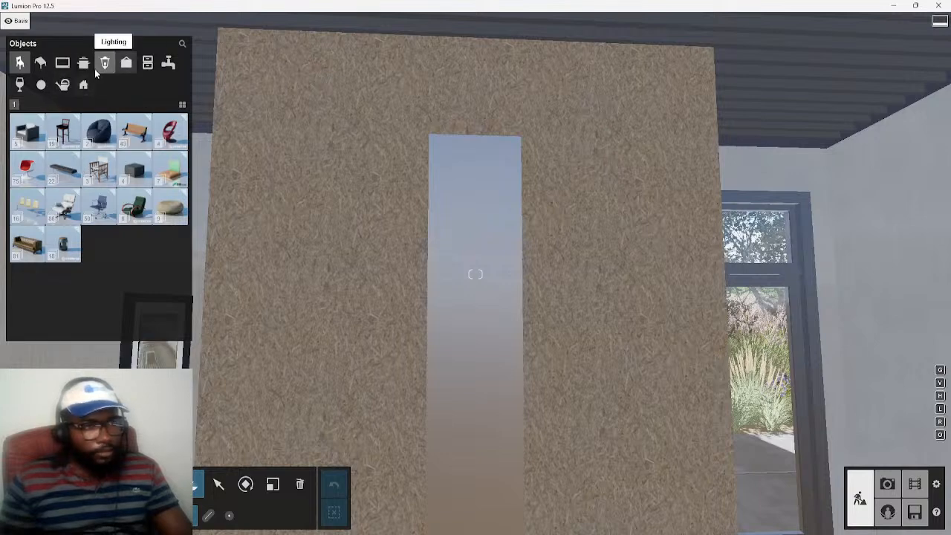
pyautogui.click(62, 64)
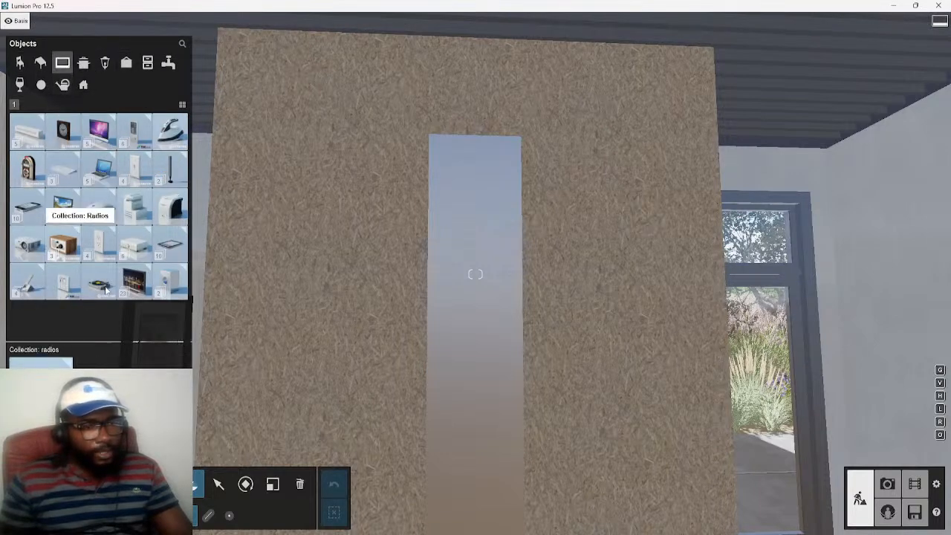
pyautogui.click(133, 288)
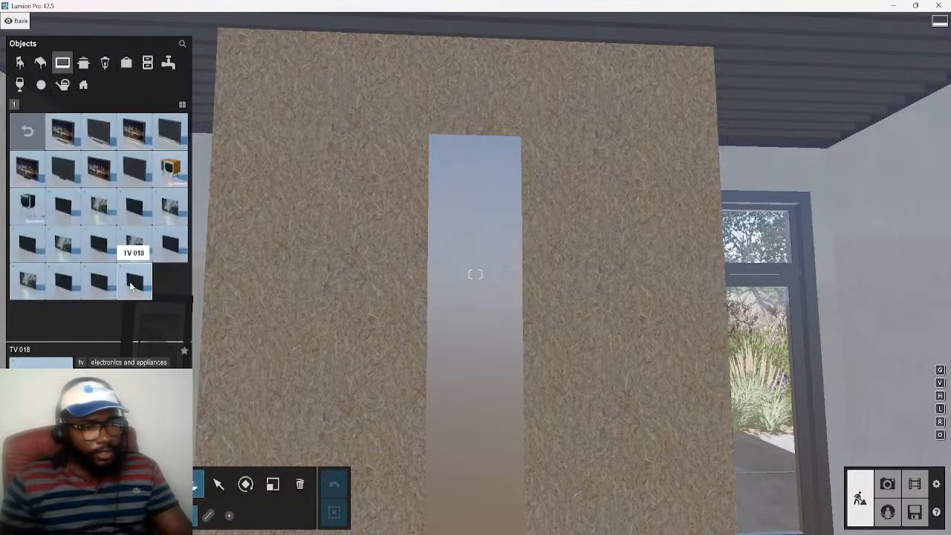
pyautogui.click(141, 177)
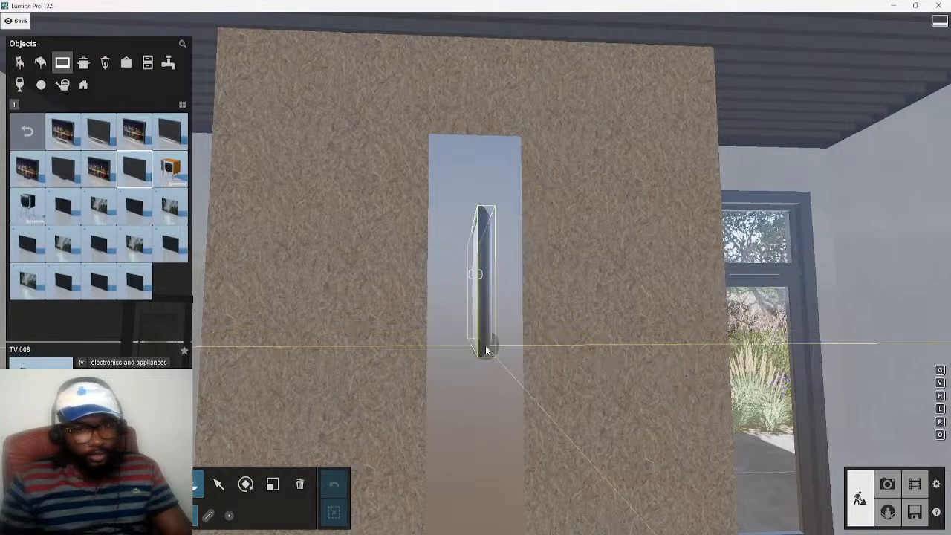
pyautogui.click(486, 357)
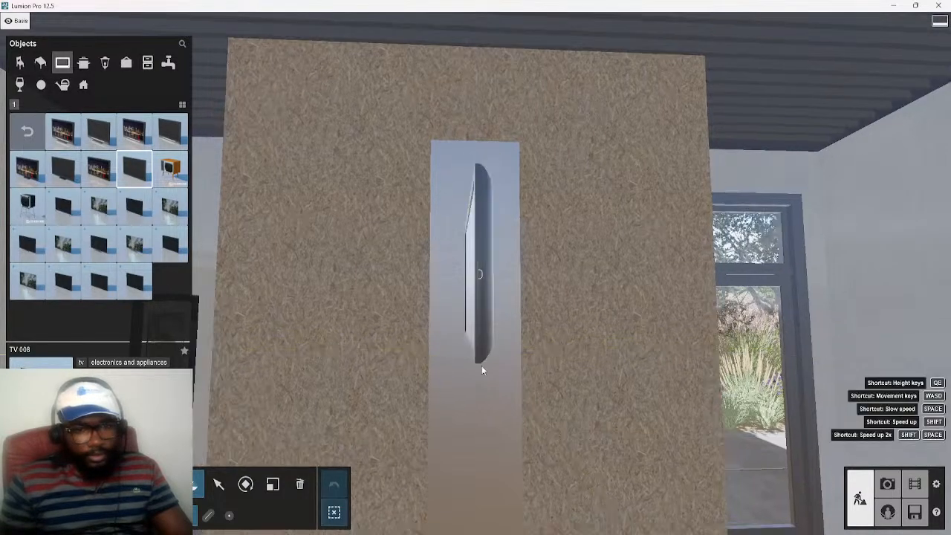
# Rotate the TV to a heading of 90° so its screen faces the room, and enlarge it to almost the wall's width
pyautogui.click(245, 484)
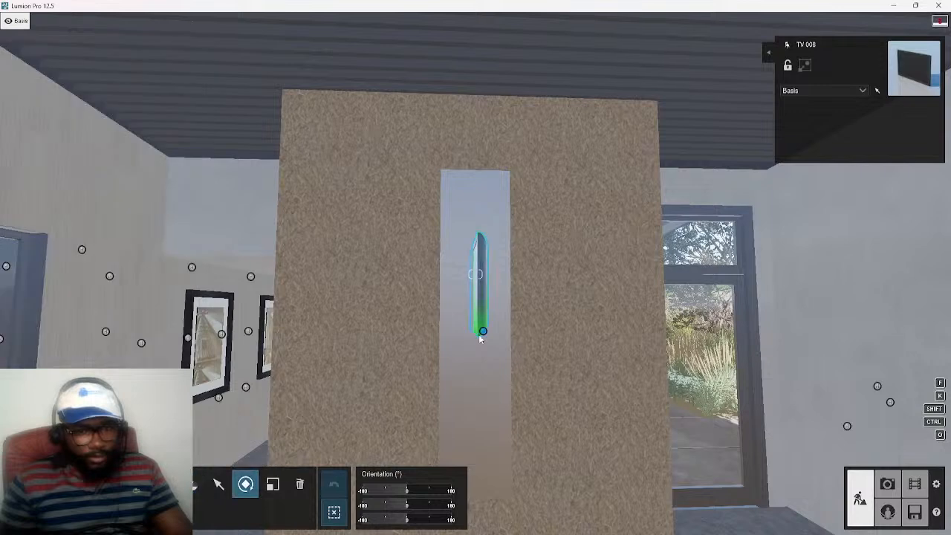
pyautogui.moveTo(504, 342); pyautogui.dragTo(505, 341)
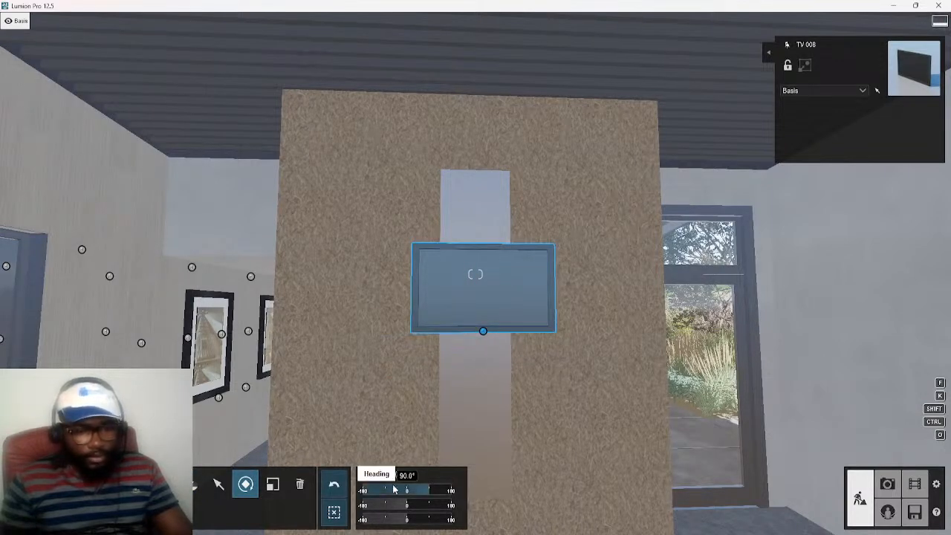
pyautogui.moveTo(389, 488)
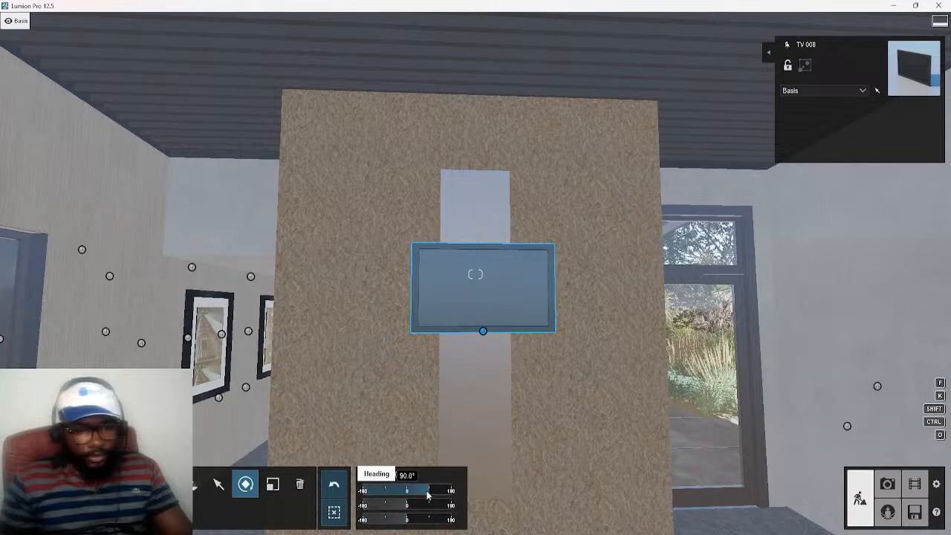
pyautogui.moveTo(426, 491)
pyautogui.mouseDown()
pyautogui.moveTo(415, 496)
pyautogui.moveTo(430, 495)
pyautogui.mouseUp()
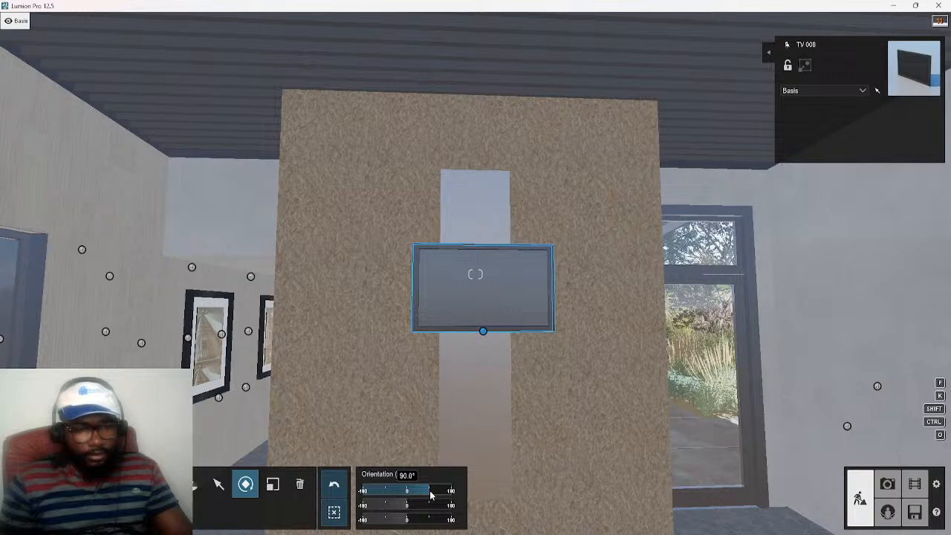
pyautogui.click(272, 484)
pyautogui.moveTo(484, 334)
pyautogui.mouseDown()
pyautogui.moveTo(476, 384)
pyautogui.moveTo(488, 328)
pyautogui.mouseUp()
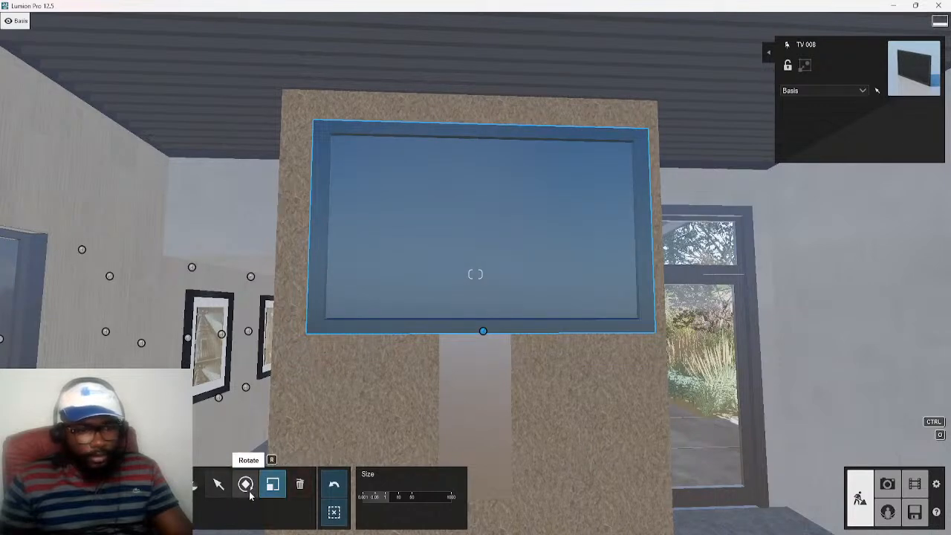
# Lower the TV and shift it horizontally to centre it on the textured wall
pyautogui.click(218, 484)
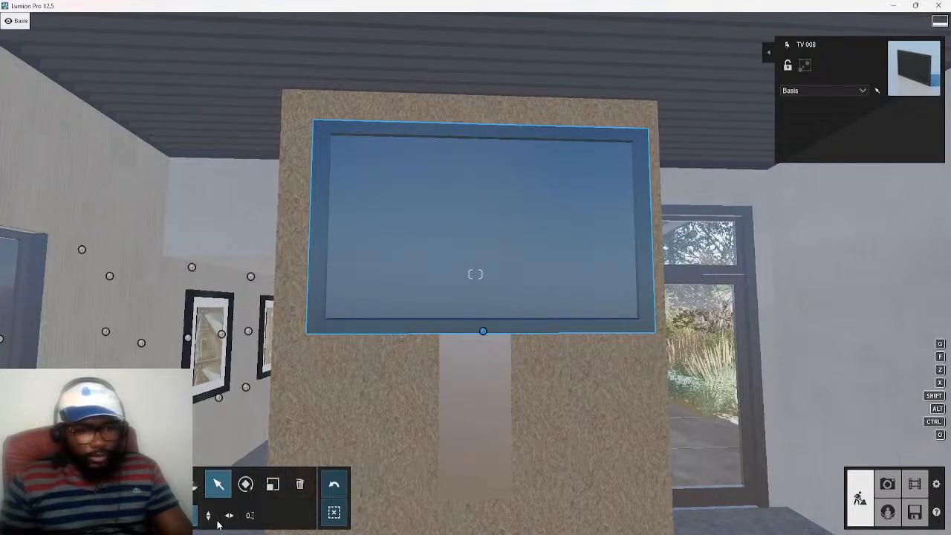
pyautogui.moveTo(480, 352); pyautogui.dragTo(475, 363)
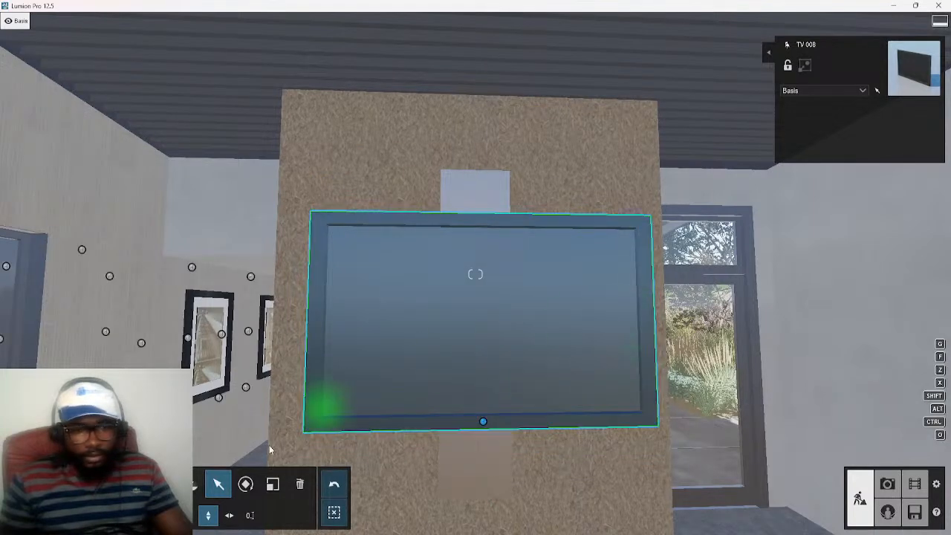
pyautogui.click(229, 514)
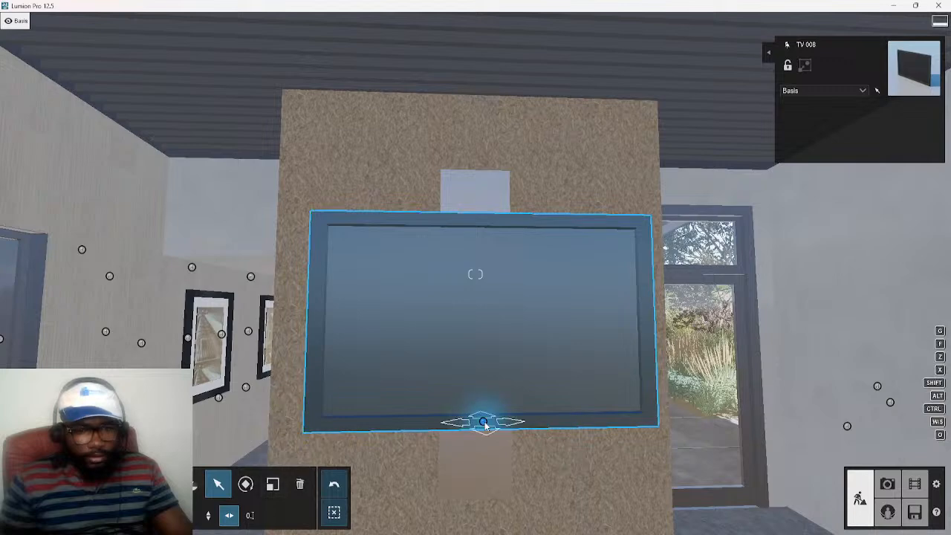
pyautogui.moveTo(483, 423); pyautogui.dragTo(469, 425)
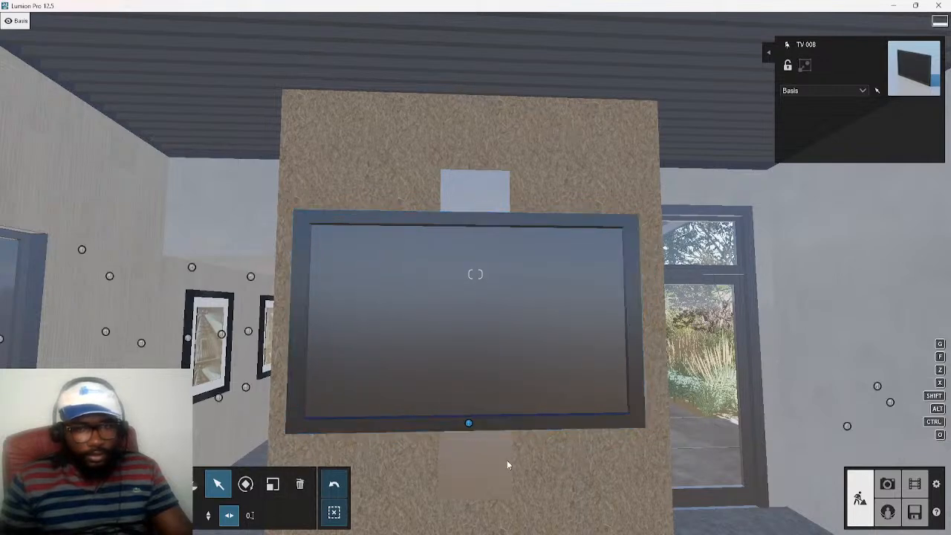
# Examine the TV's fit against the textured wall from the front and from an angle
pyautogui.press('d')
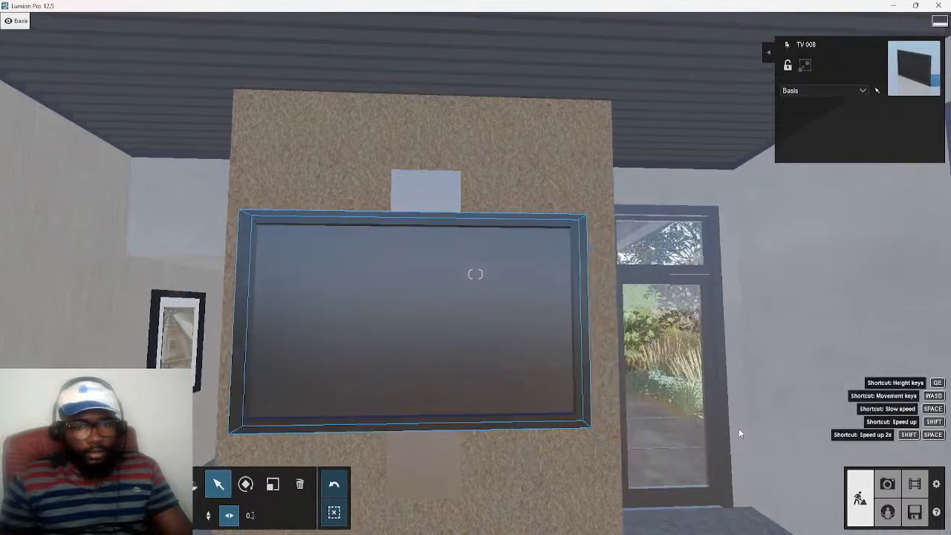
pyautogui.press('w')
pyautogui.press('s')
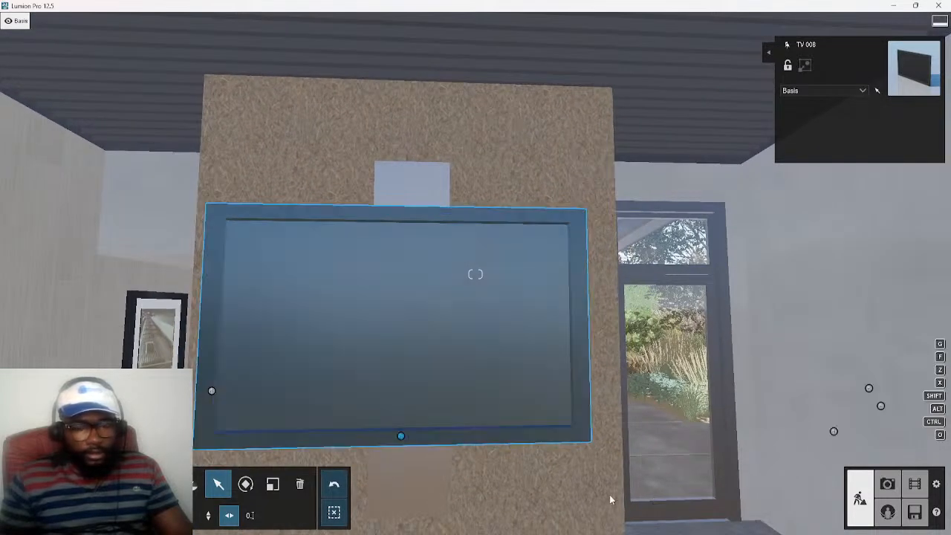
pyautogui.press('a')
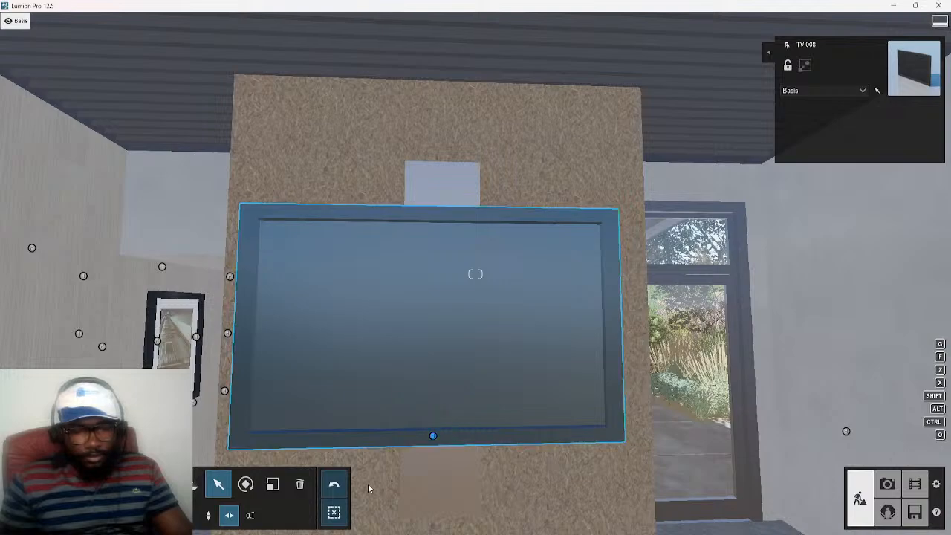
pyautogui.click(471, 318)
pyautogui.press('a')
pyautogui.moveTo(593, 381); pyautogui.dragTo(450, 402, button='right')
pyautogui.press('w')
pyautogui.click(276, 344)
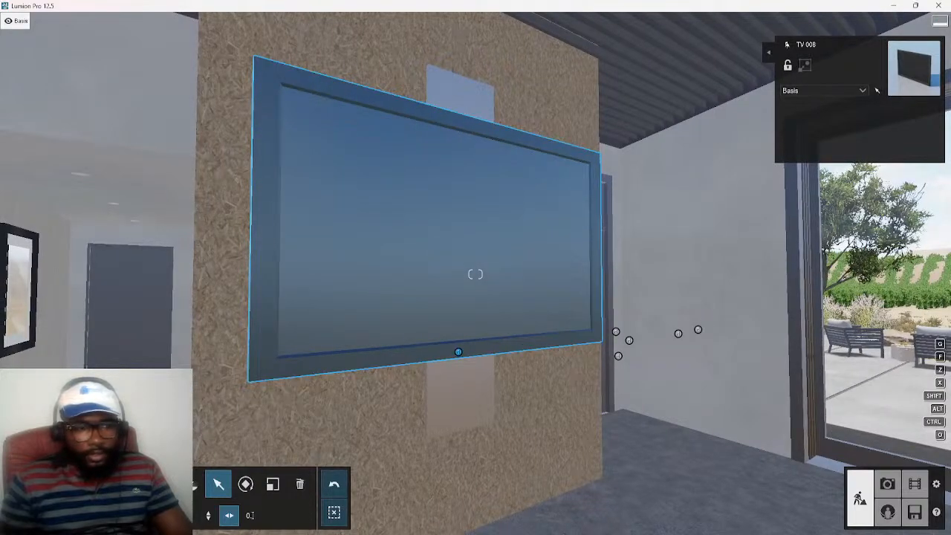
# Switch to material editing and inspect the TV 008's screen surface from the front and from several angles
pyautogui.click(48, 483)
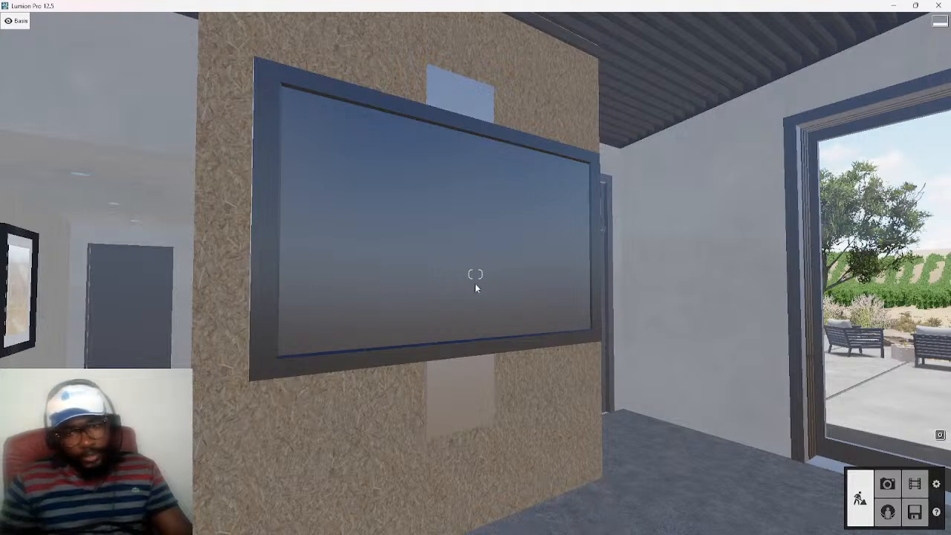
pyautogui.press('d')
pyautogui.moveTo(470, 288)
pyautogui.mouseDown(button='right')
pyautogui.moveTo(401, 288)
pyautogui.moveTo(375, 274)
pyautogui.moveTo(453, 274)
pyautogui.moveTo(469, 288)
pyautogui.moveTo(445, 290)
pyautogui.moveTo(459, 291)
pyautogui.mouseUp(button='right')
pyautogui.press('d')
pyautogui.press('w')
pyautogui.press('s')
pyautogui.press('a')
pyautogui.press('d')
pyautogui.press('a')
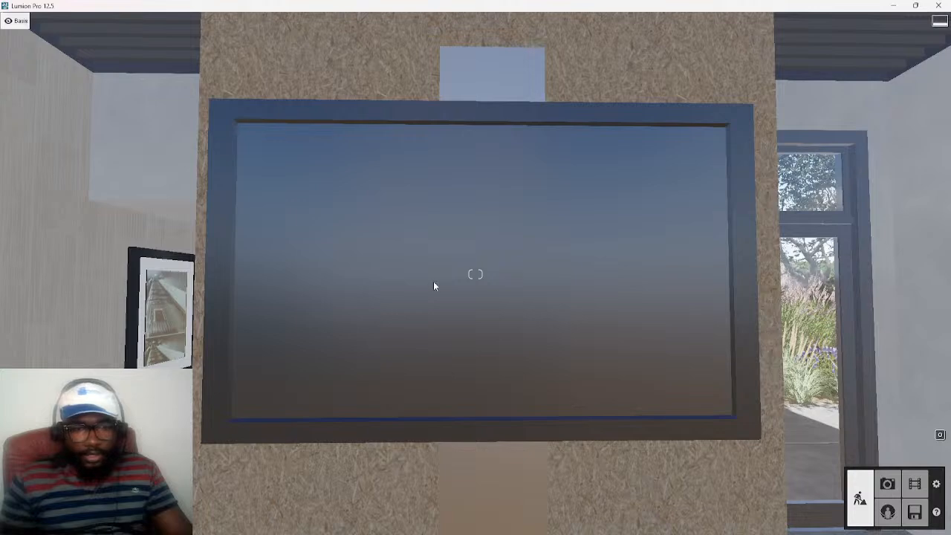
pyautogui.moveTo(543, 349); pyautogui.dragTo(499, 353, button='right')
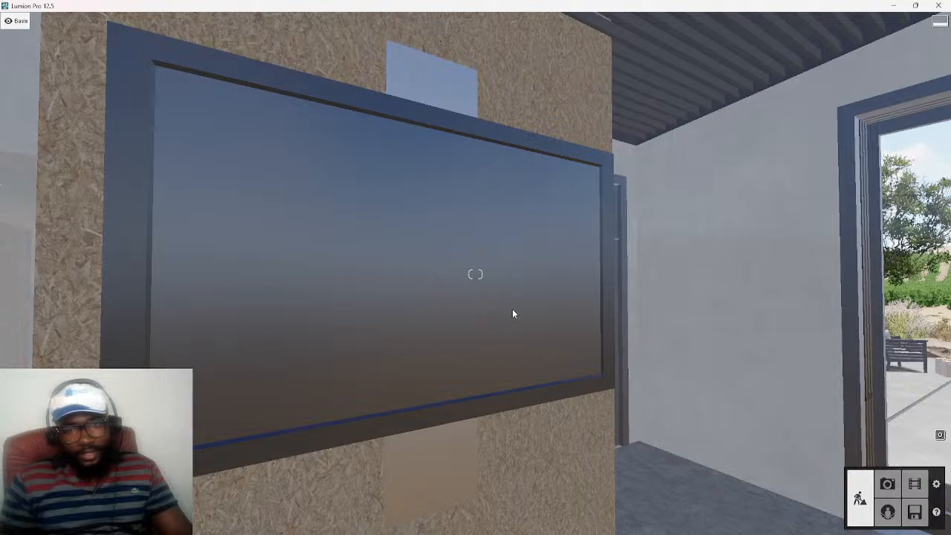
pyautogui.press('s')
pyautogui.press('w')
pyautogui.press('a')
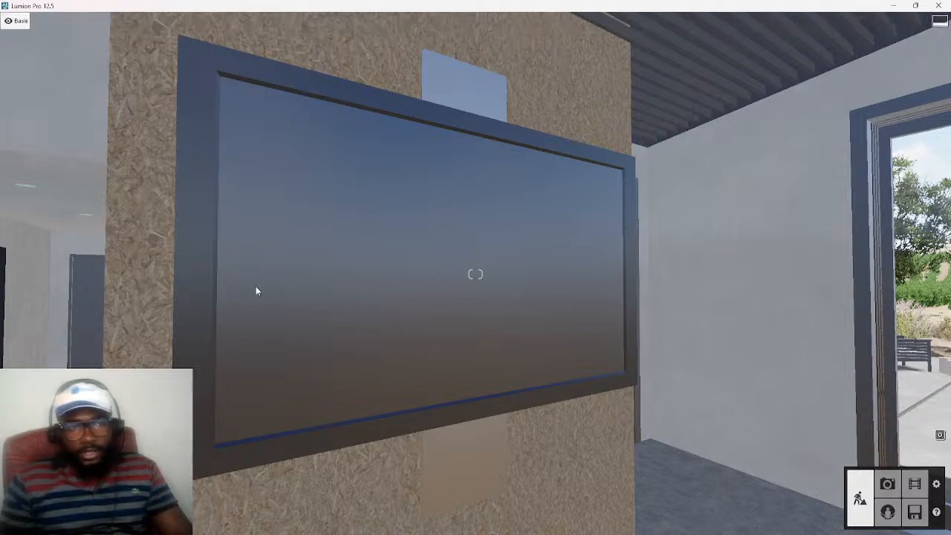
pyautogui.press('d')
pyautogui.moveTo(484, 370); pyautogui.dragTo(493, 349, button='right')
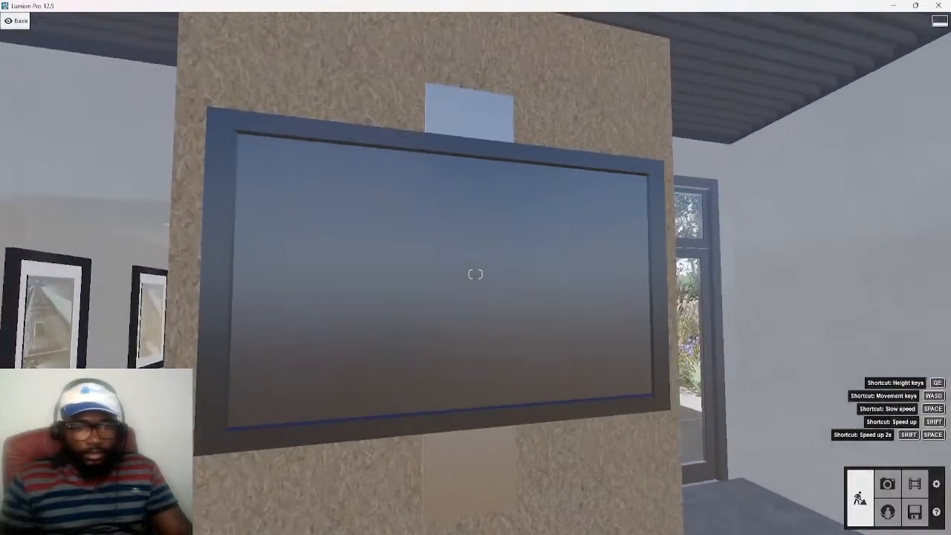
pyautogui.press('w')
pyautogui.press('s')
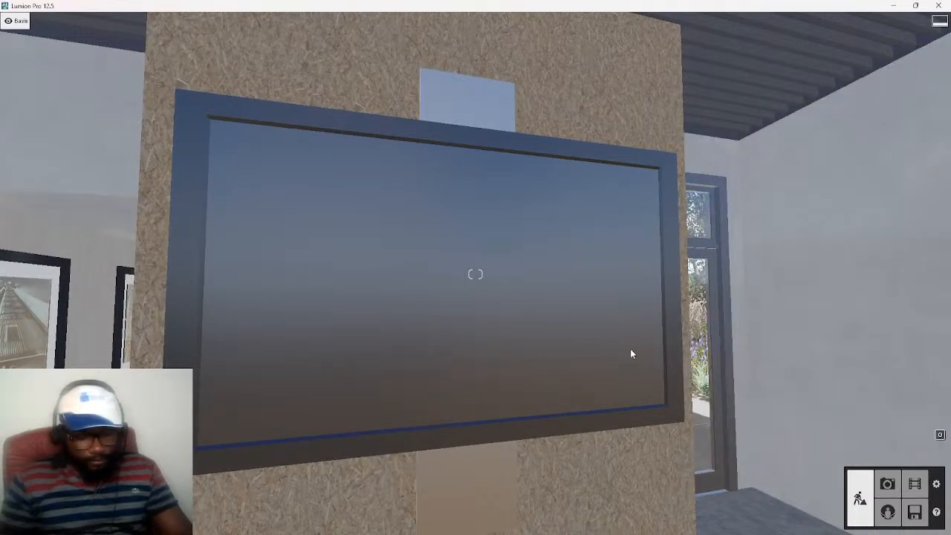
pyautogui.scroll(2, 519, 357)
pyautogui.scroll(-2, 511, 368)
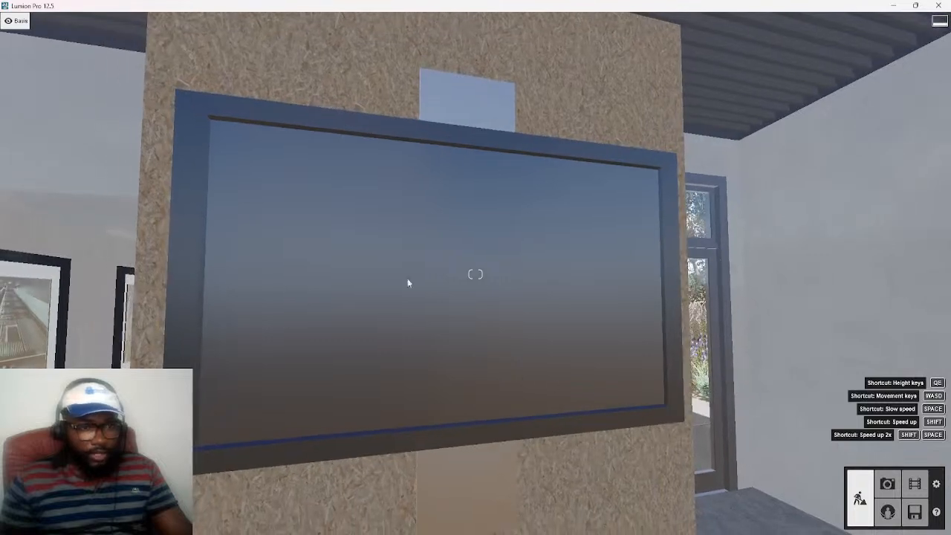
# Delete the TV 008 from the textured wall and place the imported TY model there instead
pyautogui.keyDown('ctrl'); pyautogui.click(462, 433); pyautogui.keyUp('ctrl')
pyautogui.press('Delete')
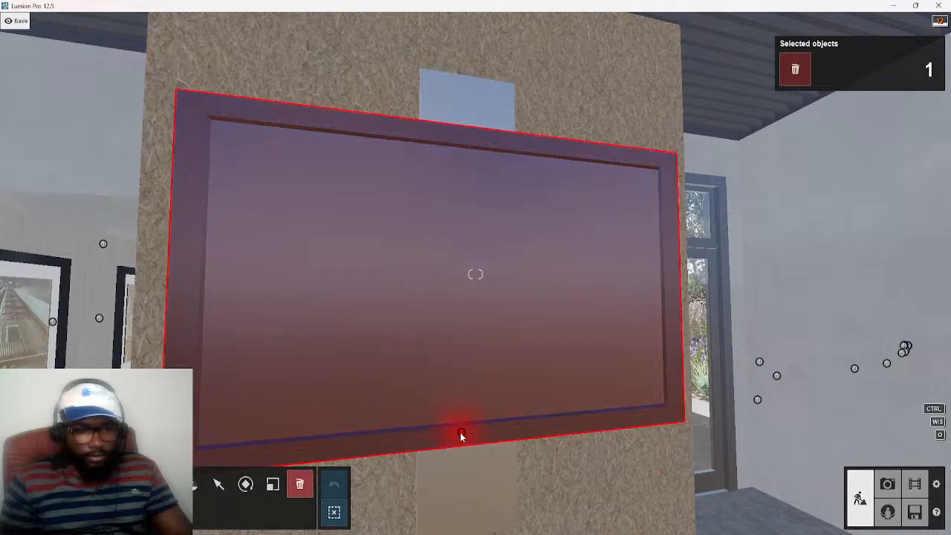
pyautogui.click(193, 487)
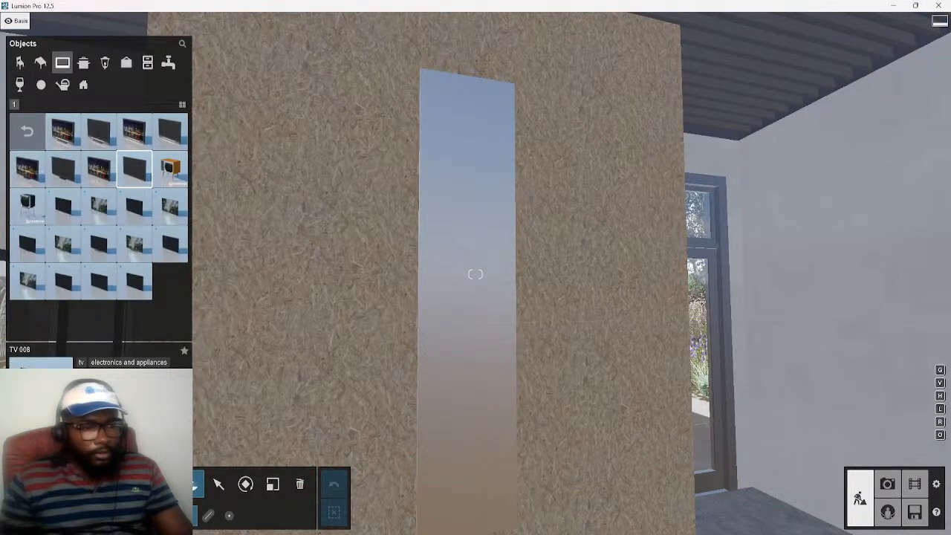
pyautogui.click(152, 511)
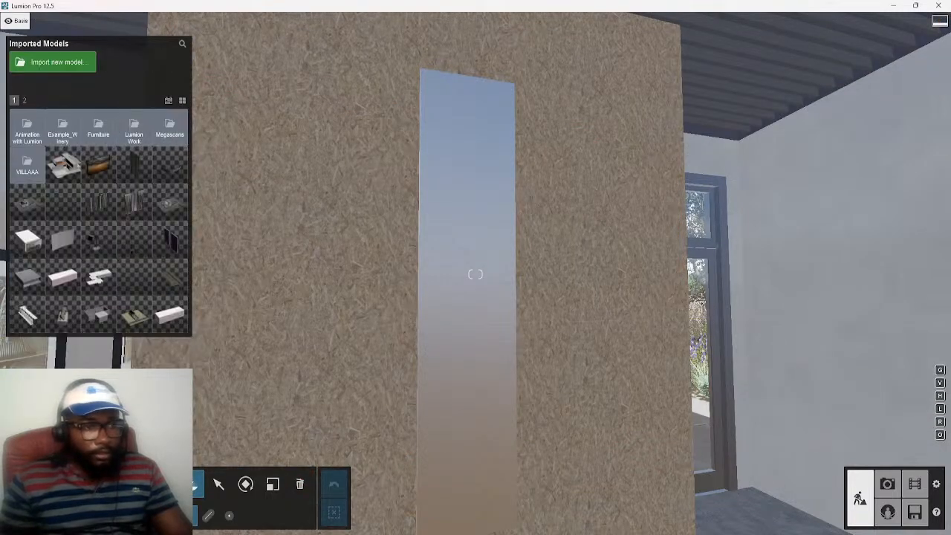
pyautogui.click(90, 176)
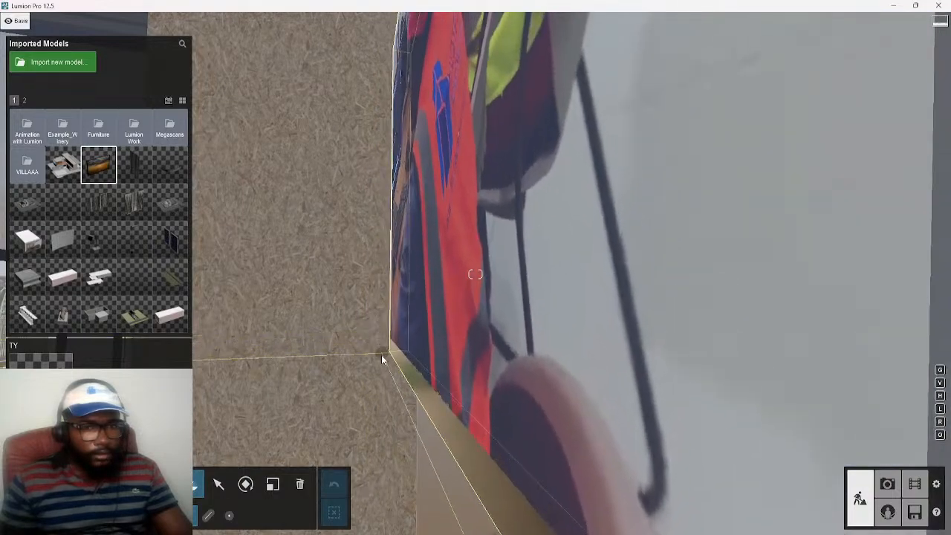
pyautogui.click(384, 355)
# Rotate the TY model so it lies parallel to the textured wall with its screen facing the room
pyautogui.press('s')
pyautogui.press('d')
pyautogui.moveTo(365, 339); pyautogui.dragTo(387, 348, button='right')
pyautogui.press('a')
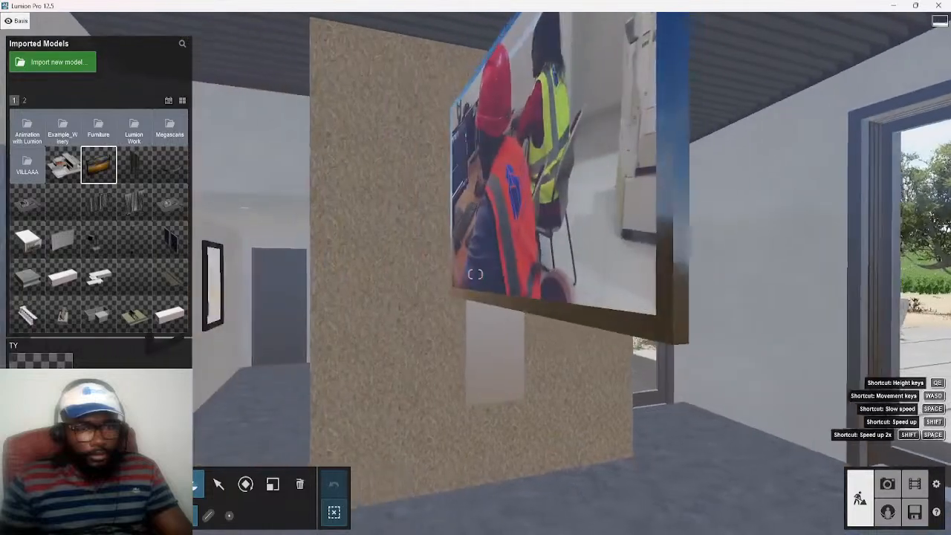
pyautogui.press('s')
pyautogui.click(381, 349)
pyautogui.press('d')
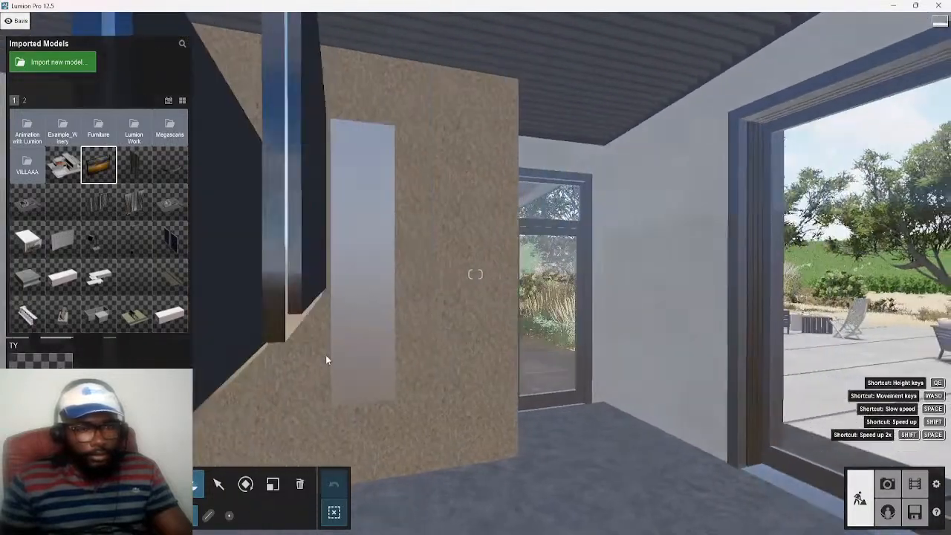
pyautogui.press('a')
pyautogui.click(303, 488)
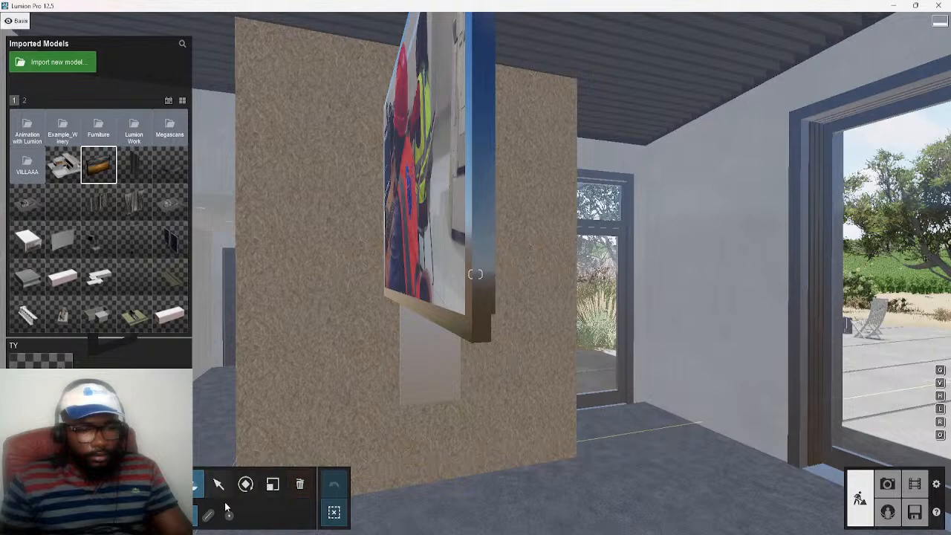
pyautogui.click(247, 486)
pyautogui.moveTo(375, 298)
pyautogui.mouseDown()
pyautogui.moveTo(428, 301)
pyautogui.moveTo(346, 301)
pyautogui.moveTo(382, 302)
pyautogui.mouseUp()
pyautogui.moveTo(448, 362); pyautogui.dragTo(609, 368, button='right')
pyautogui.press('w')
pyautogui.press('s')
pyautogui.press('q')
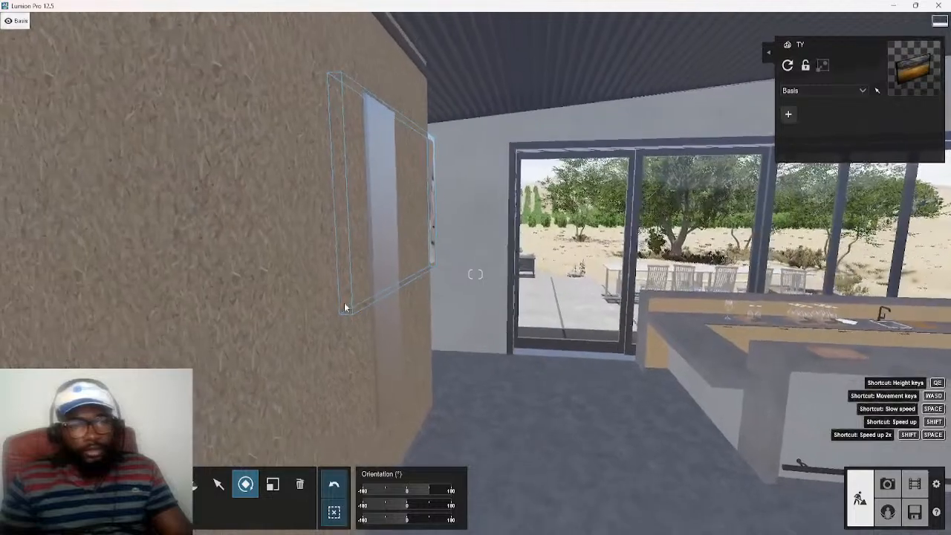
# Move the TY model horizontally out of the textured wall so its whole screen sits in front of the surface
pyautogui.click(218, 483)
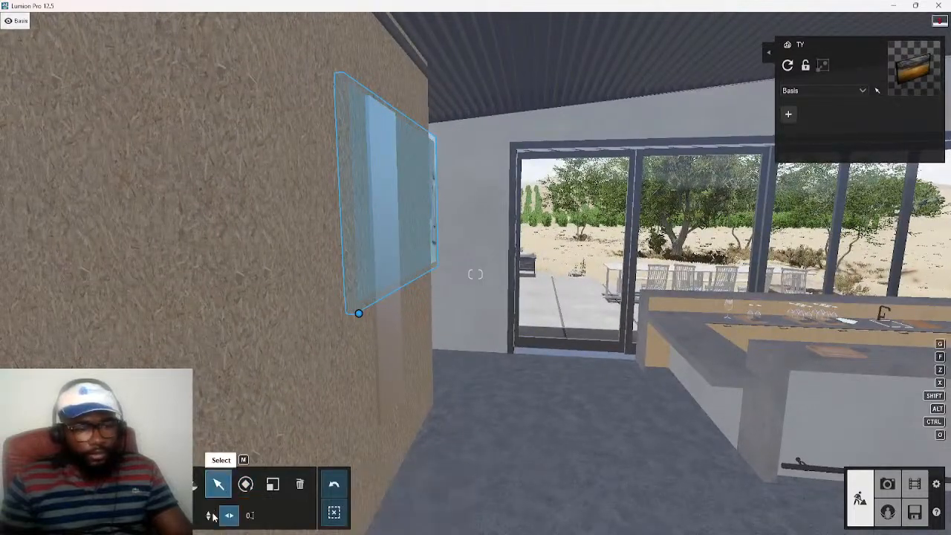
pyautogui.moveTo(359, 314); pyautogui.dragTo(369, 323)
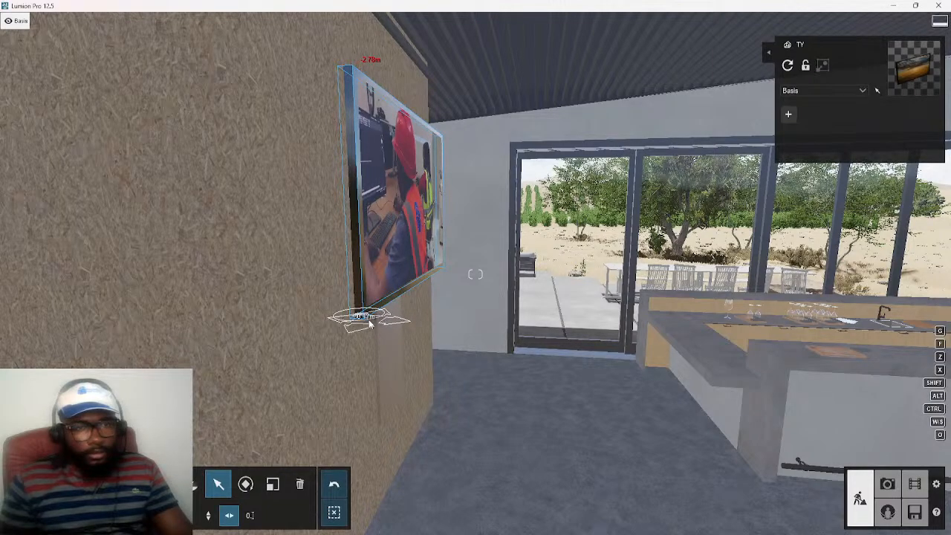
pyautogui.press('d')
pyautogui.moveTo(460, 342); pyautogui.dragTo(357, 331, button='right')
pyautogui.press('d')
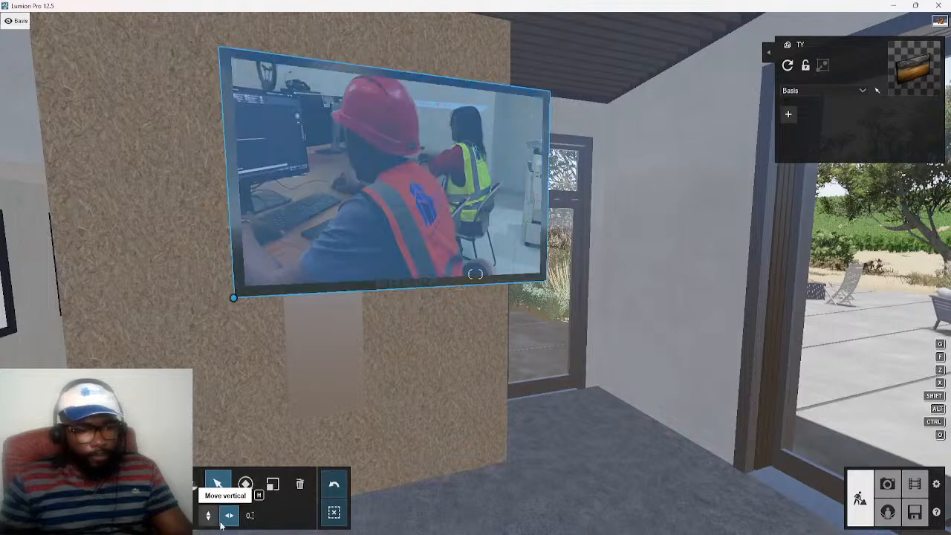
# Shift the TY model sideways along the textured wall to roughly centre it over the narrow panel
pyautogui.click(230, 515)
pyautogui.moveTo(233, 298); pyautogui.dragTo(98, 313)
pyautogui.press('a')
pyautogui.moveTo(220, 377); pyautogui.dragTo(355, 164, button='right')
pyautogui.press('d')
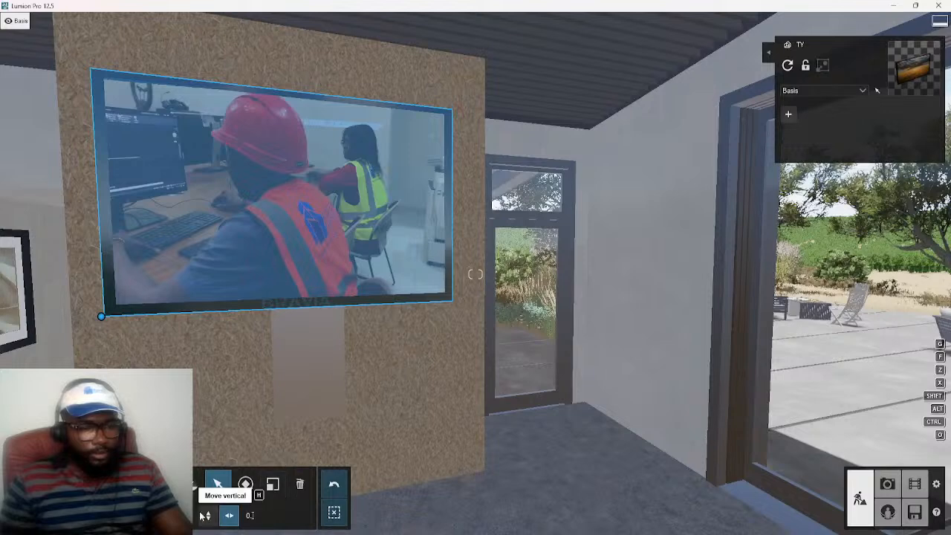
# Open the TY screen's material_0 for editing and remove the video from its color map
pyautogui.click(193, 487)
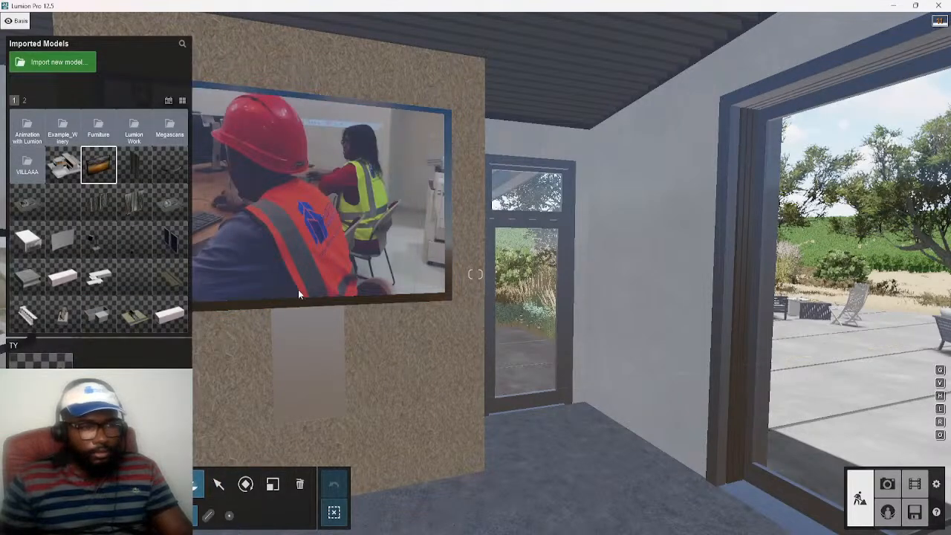
pyautogui.click(48, 484)
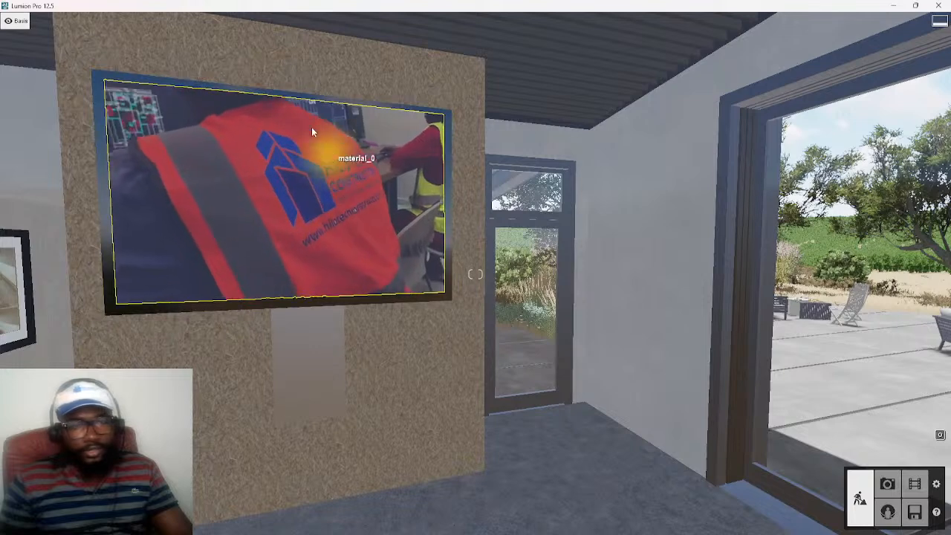
pyautogui.click(305, 206)
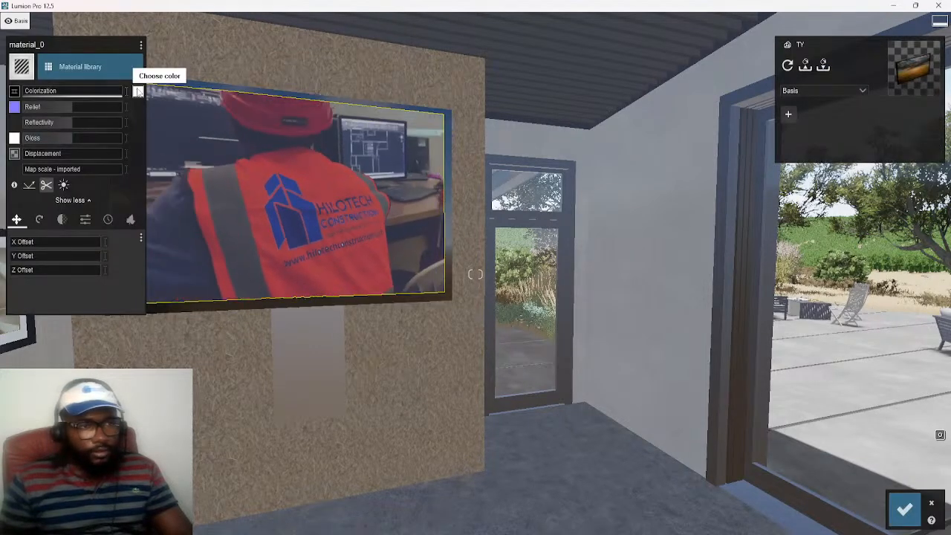
pyautogui.click(15, 91)
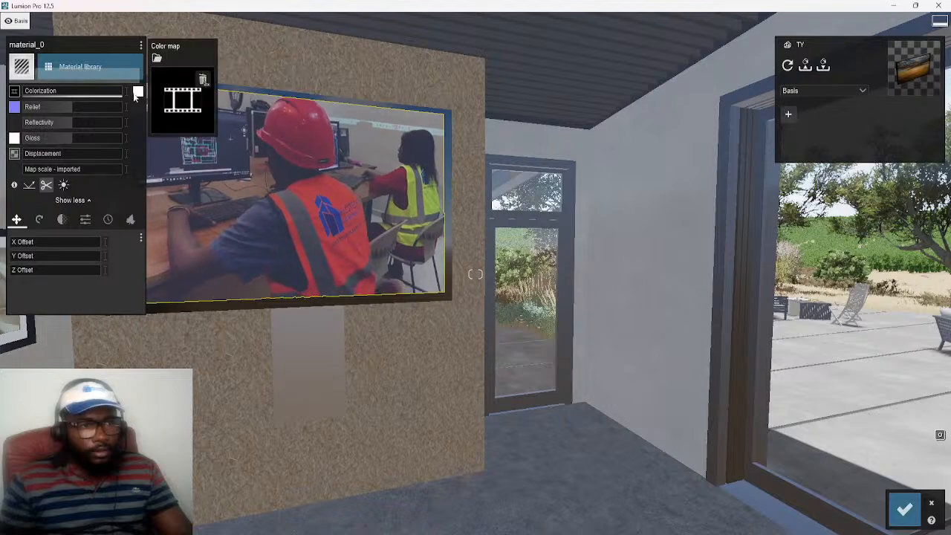
pyautogui.click(202, 78)
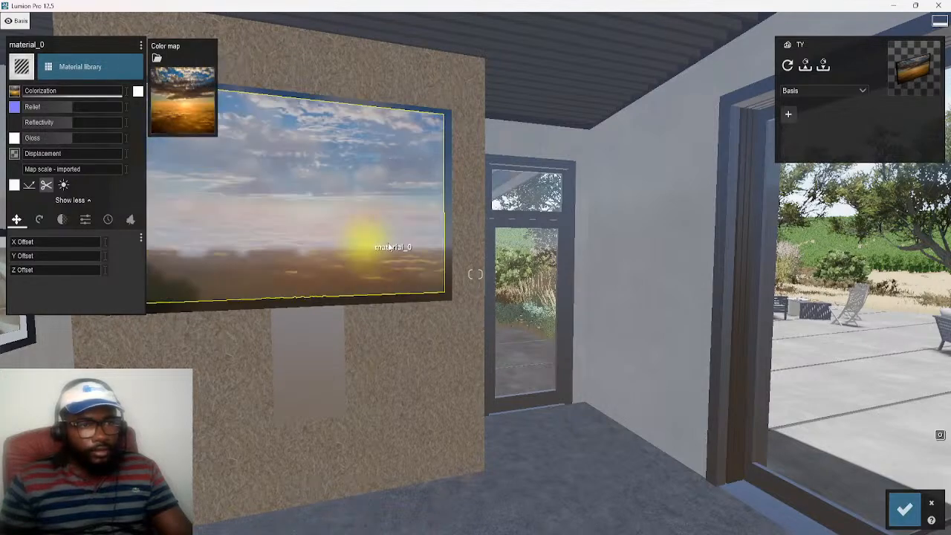
# Examine the default image on the TY screen from the front, from the side and up close
pyautogui.press('s')
pyautogui.press('a')
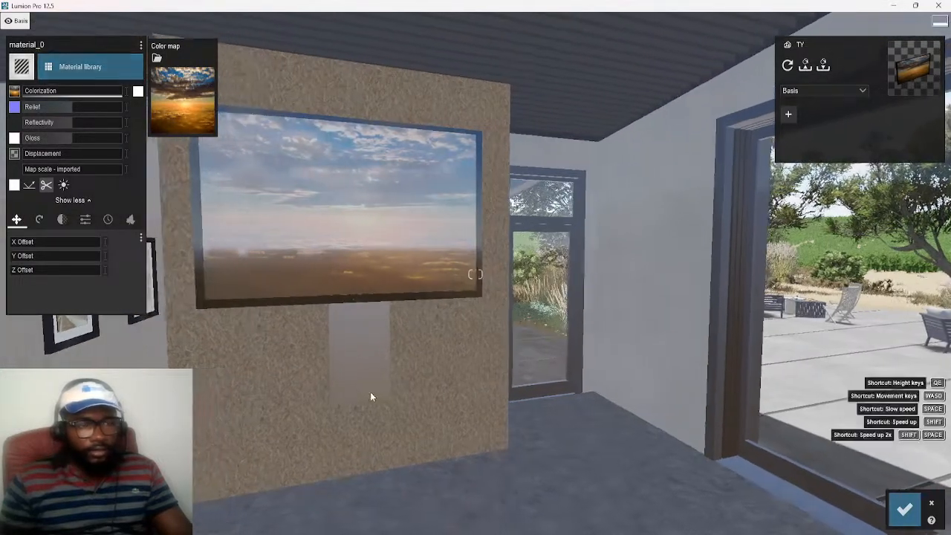
pyautogui.press('w')
pyautogui.moveTo(391, 392); pyautogui.dragTo(423, 356, button='right')
pyautogui.press('s')
pyautogui.press('a')
pyautogui.press('w')
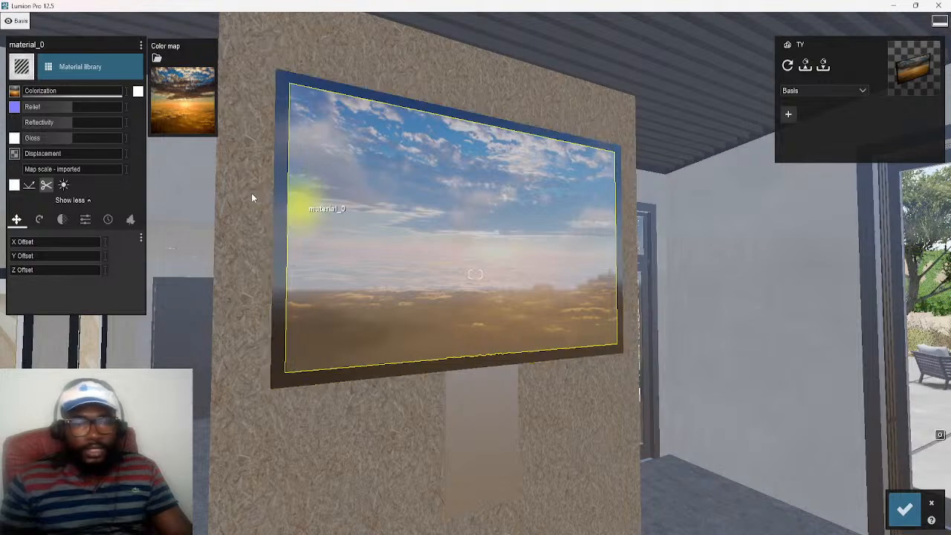
pyautogui.press('s')
pyautogui.press('d')
pyautogui.moveTo(510, 383); pyautogui.dragTo(501, 316, button='right')
pyautogui.press('a')
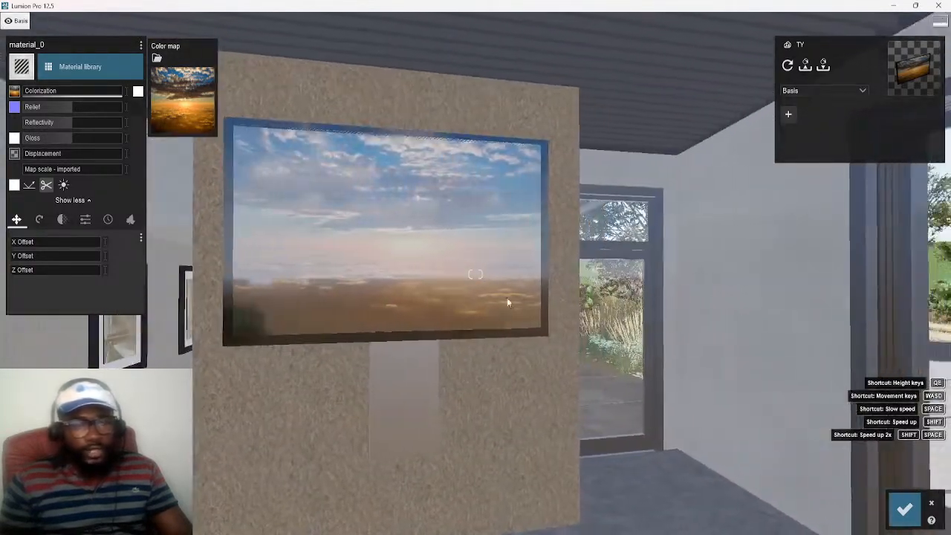
pyautogui.press('a')
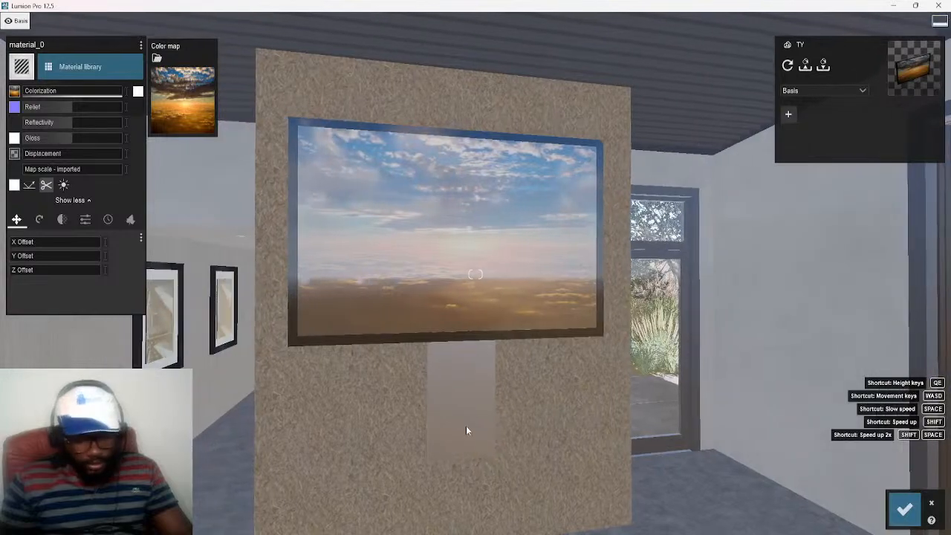
pyautogui.press('a')
pyautogui.press('a')
pyautogui.press('w')
pyautogui.moveTo(533, 405); pyautogui.dragTo(642, 396, button='right')
pyautogui.press('s')
pyautogui.press('q')
pyautogui.press('w')
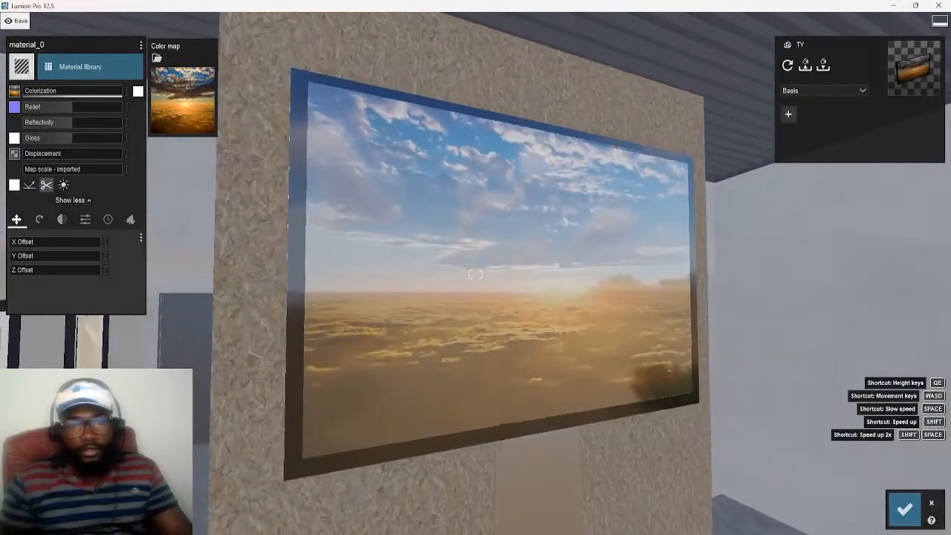
pyautogui.press('a')
pyautogui.press('d')
pyautogui.press('d')
pyautogui.moveTo(524, 518); pyautogui.dragTo(492, 513, button='right')
pyautogui.press('a')
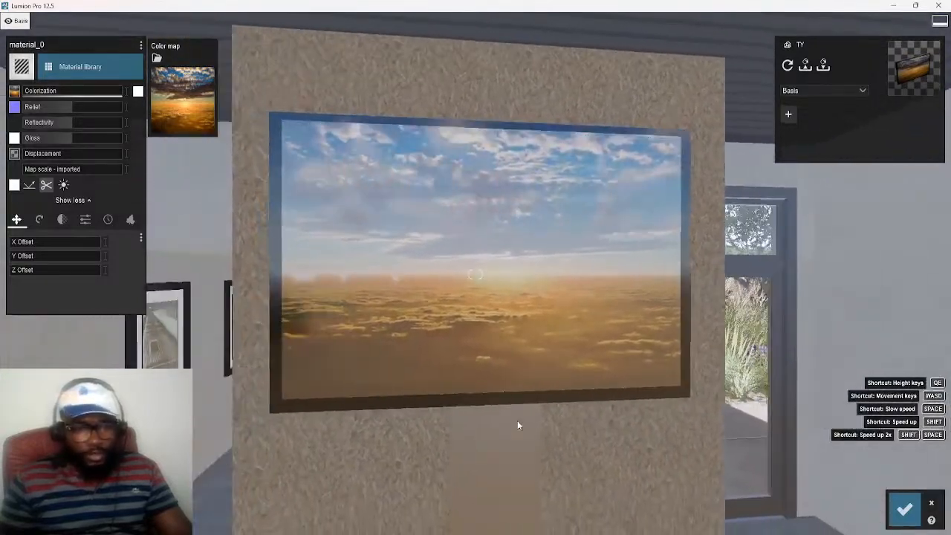
pyautogui.press('d')
pyautogui.press('w')
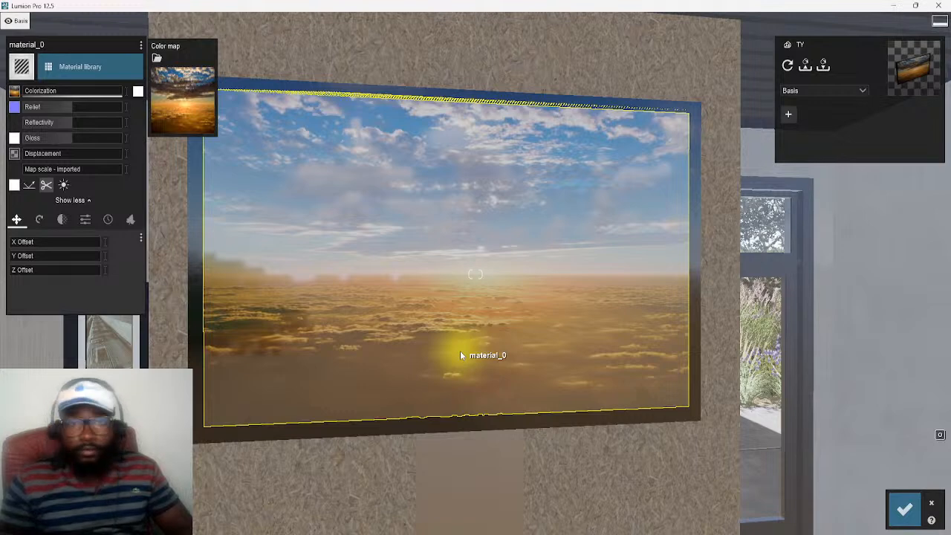
# Switch to a new Chrome window, search Google for "3d warehouse" and open the 3D Warehouse site
pyautogui.moveTo(585, 533)
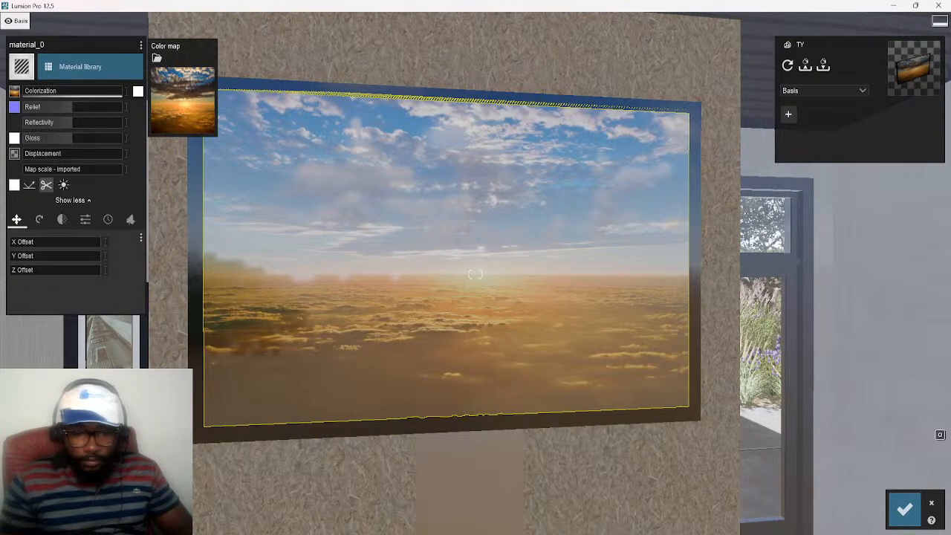
pyautogui.rightClick(585, 533)
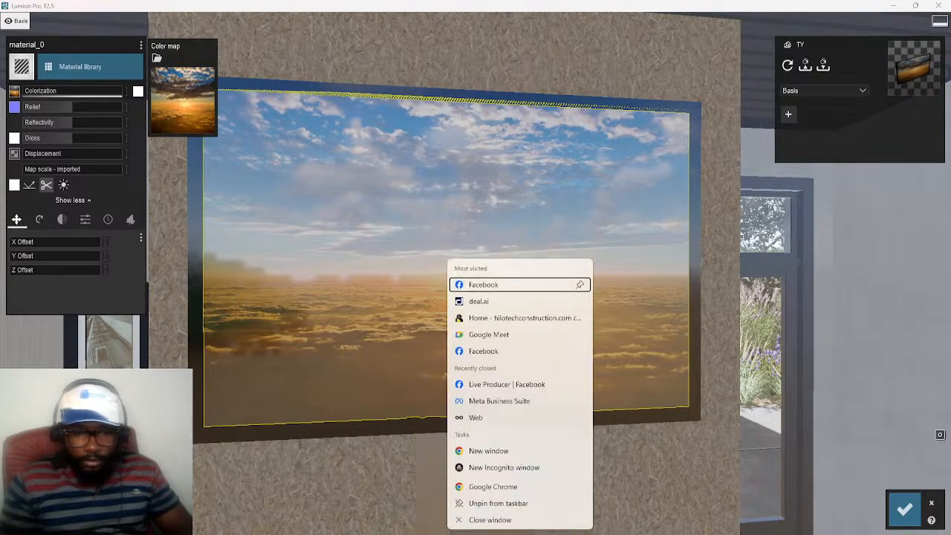
pyautogui.click(489, 451)
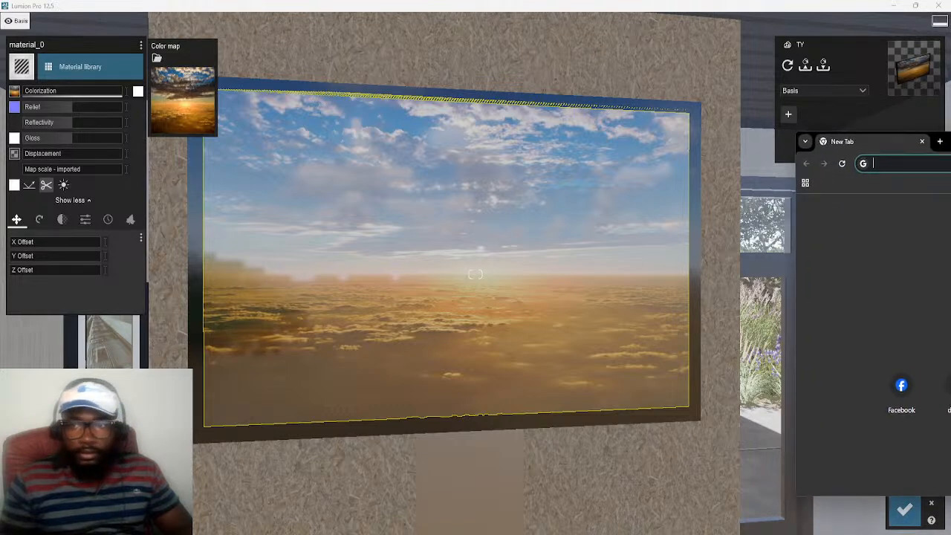
pyautogui.moveTo(874, 147); pyautogui.dragTo(249, 94)
pyautogui.click(357, 116)
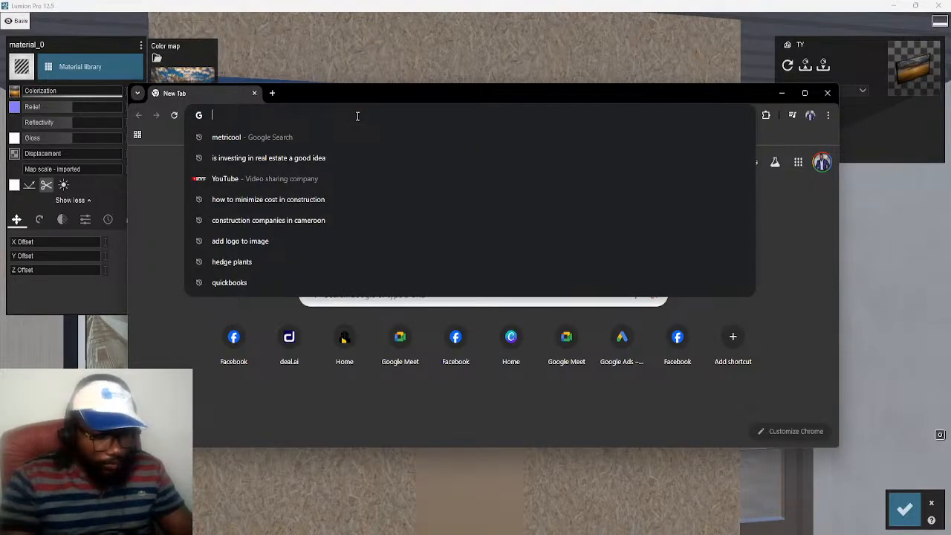
pyautogui.write('3D')
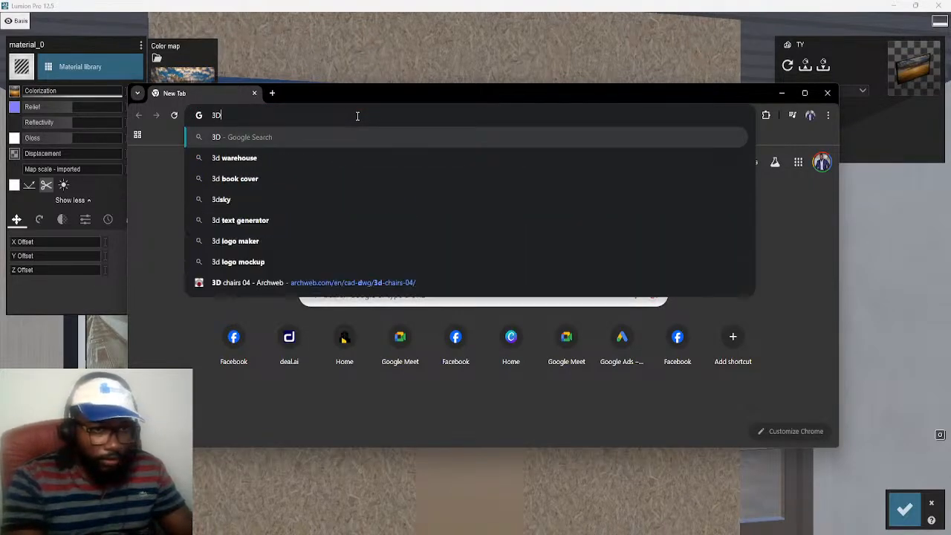
pyautogui.write(' WA')
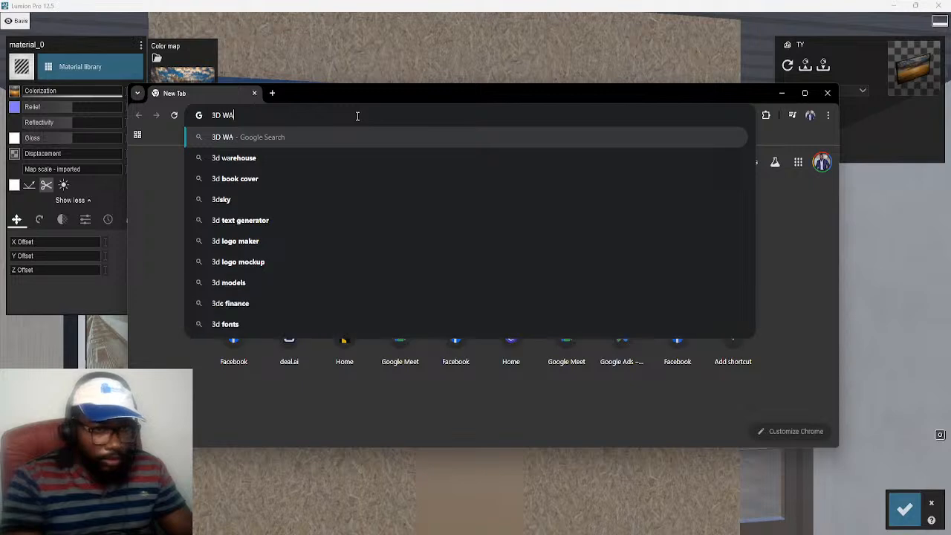
pyautogui.click(272, 157)
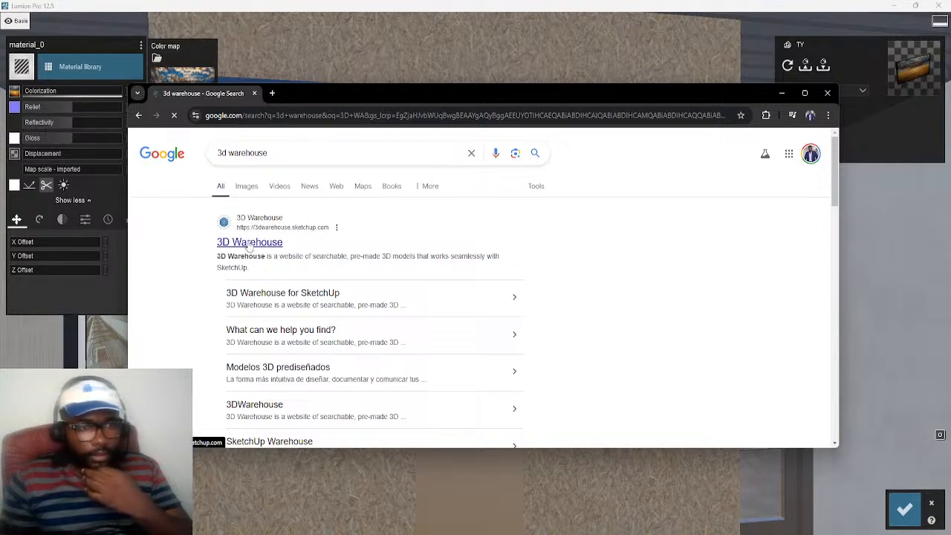
pyautogui.click(240, 249)
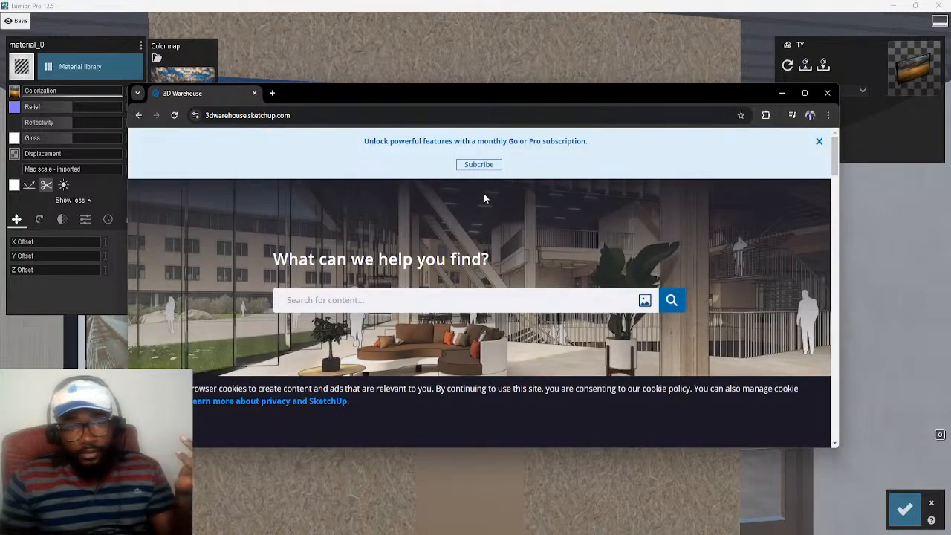
# Search 3D Warehouse for "TV" and look through the first rows of models in the enlarged window
pyautogui.moveTo(481, 97); pyautogui.dragTo(448, 86)
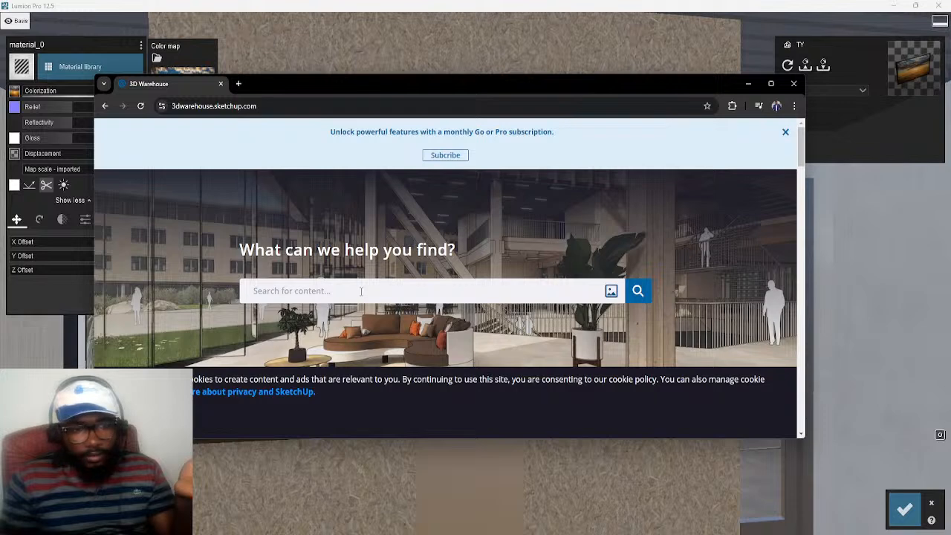
pyautogui.write('TV')
pyautogui.press('Return')
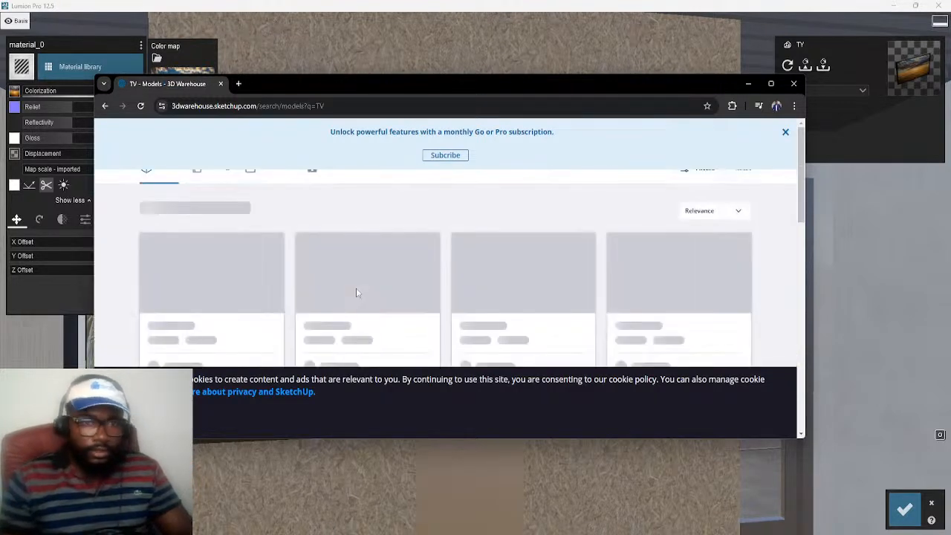
pyautogui.click(770, 83)
pyautogui.scroll(-1, 206, 279)
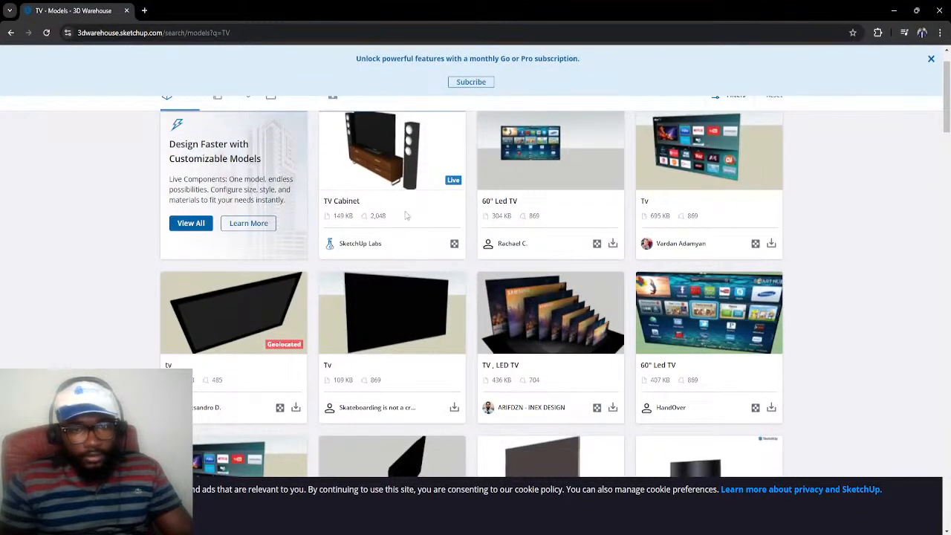
pyautogui.scroll(-2, 732, 212)
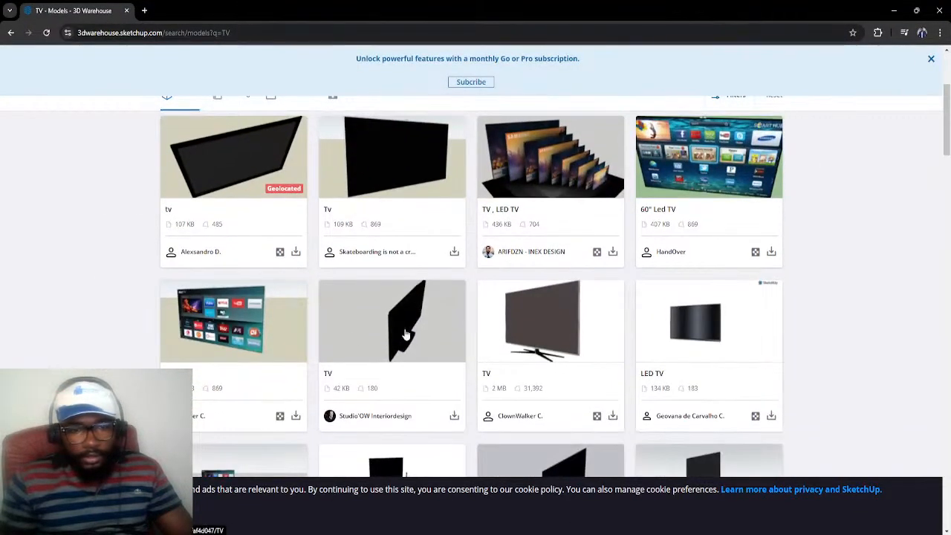
pyautogui.scroll(1, 445, 275)
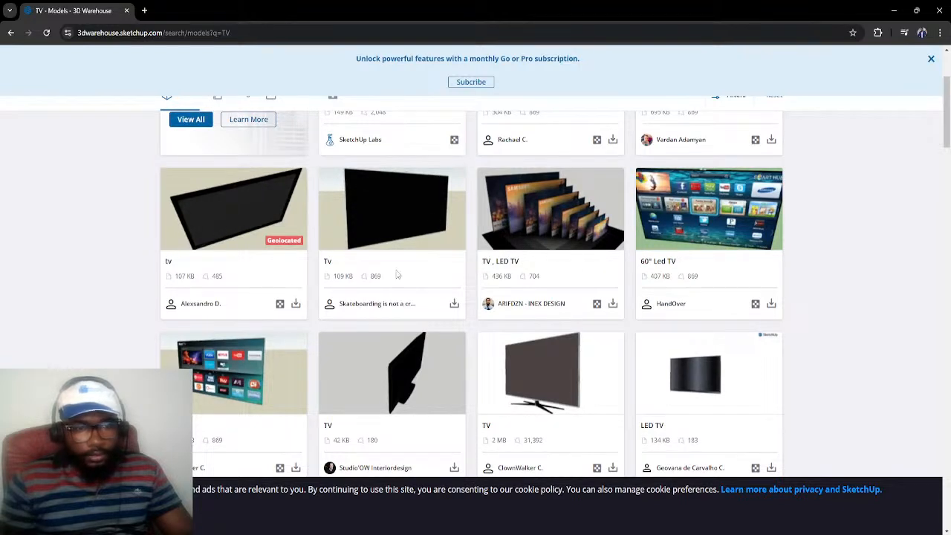
# Try to download the 109 KB black Tv model, signing in to Trimble with the saved username and account password
pyautogui.click(455, 305)
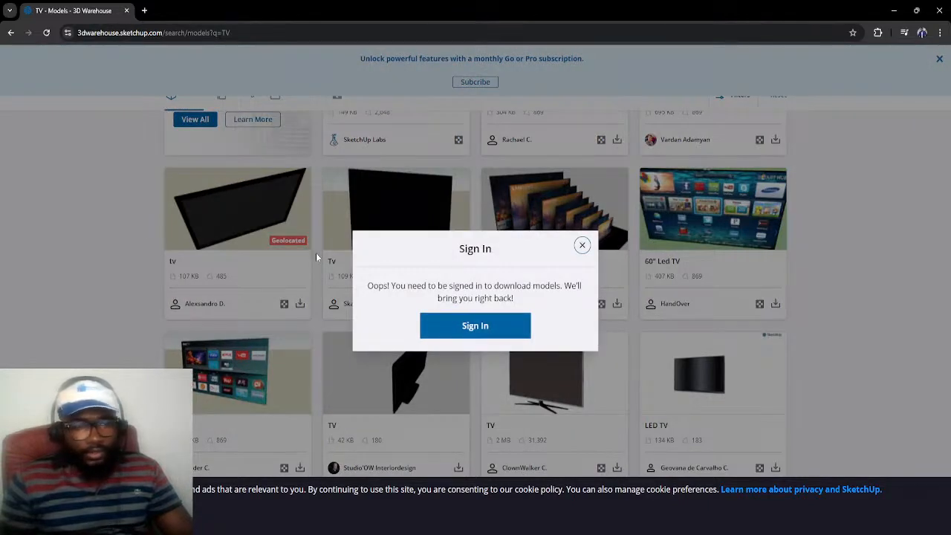
pyautogui.click(479, 332)
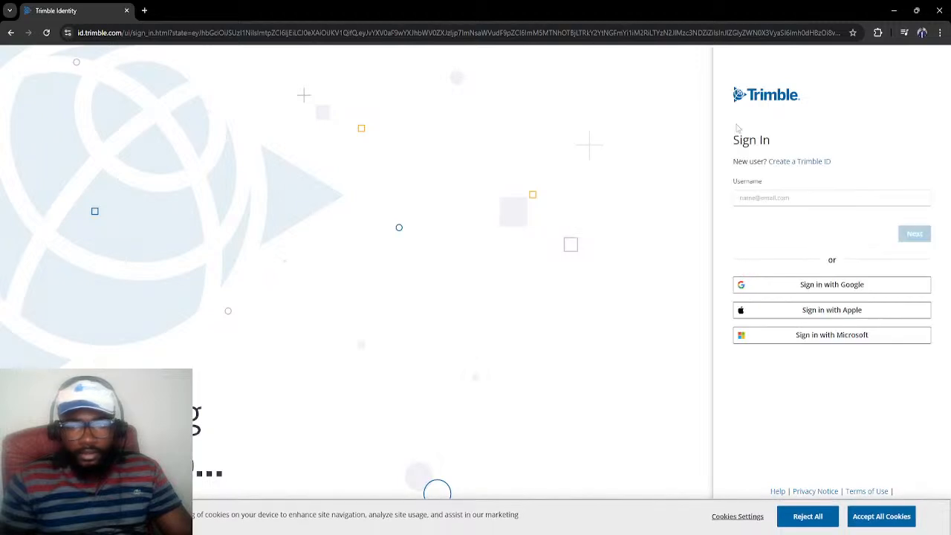
pyautogui.click(801, 199)
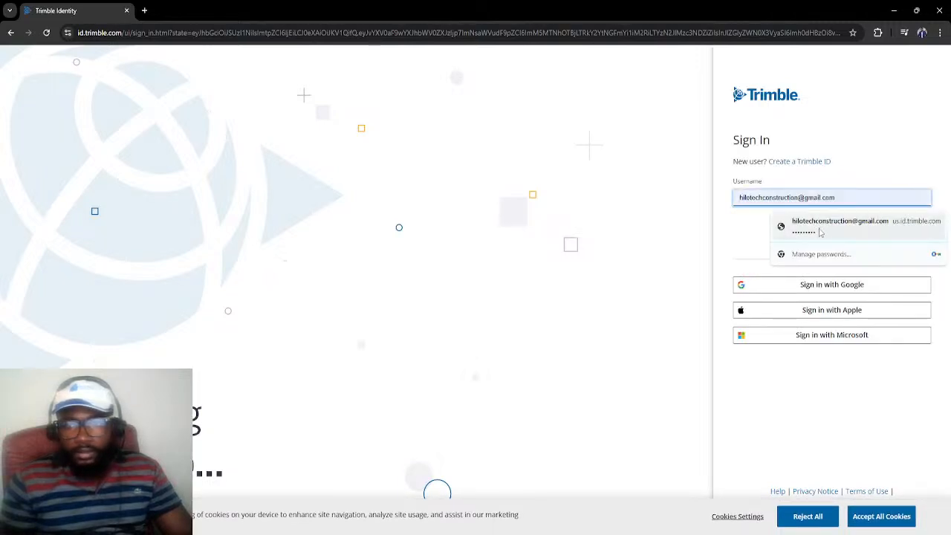
pyautogui.click(817, 221)
pyautogui.click(912, 235)
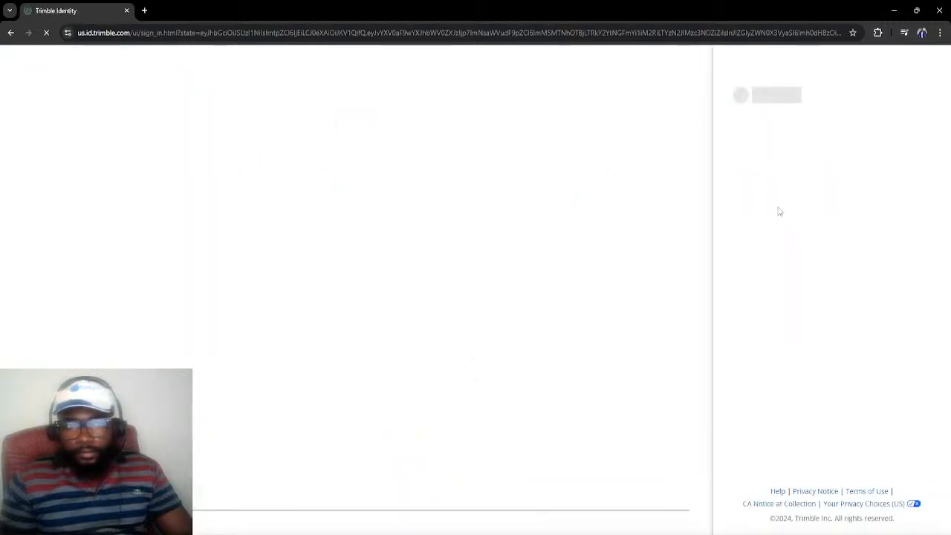
pyautogui.click(778, 199)
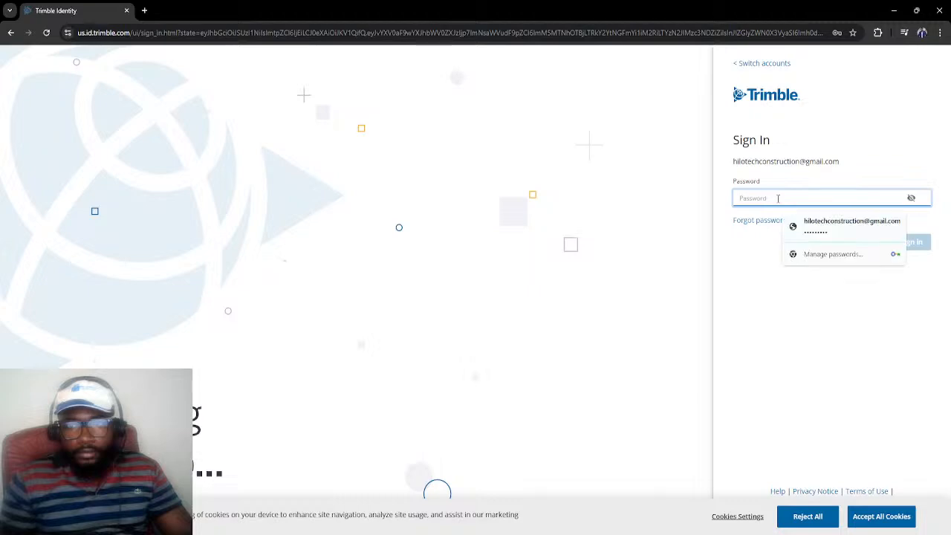
pyautogui.click(839, 227)
pyautogui.click(906, 245)
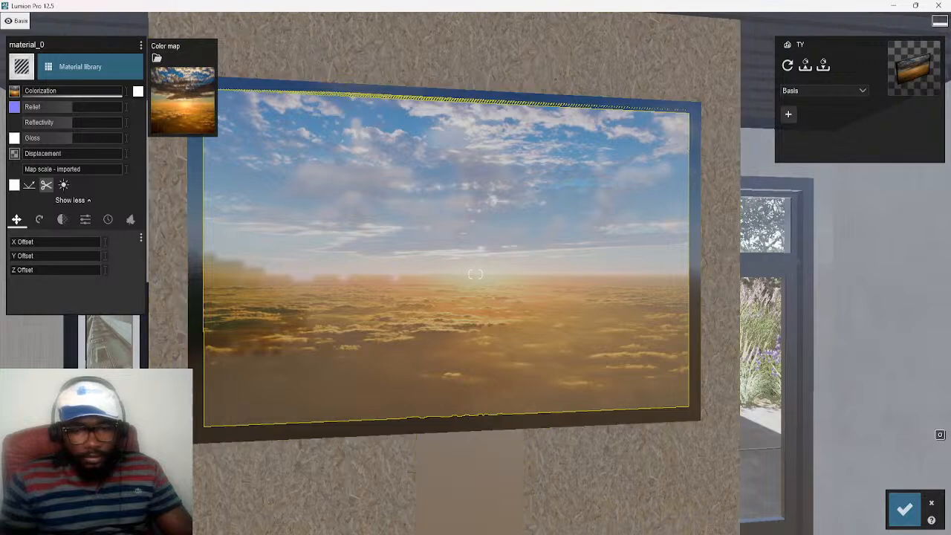
# Switch to another new Chrome window, search for "3d warehouse sketchup 2023" and open the 3D Warehouse site
pyautogui.rightClick(585, 534)
pyautogui.click(563, 455)
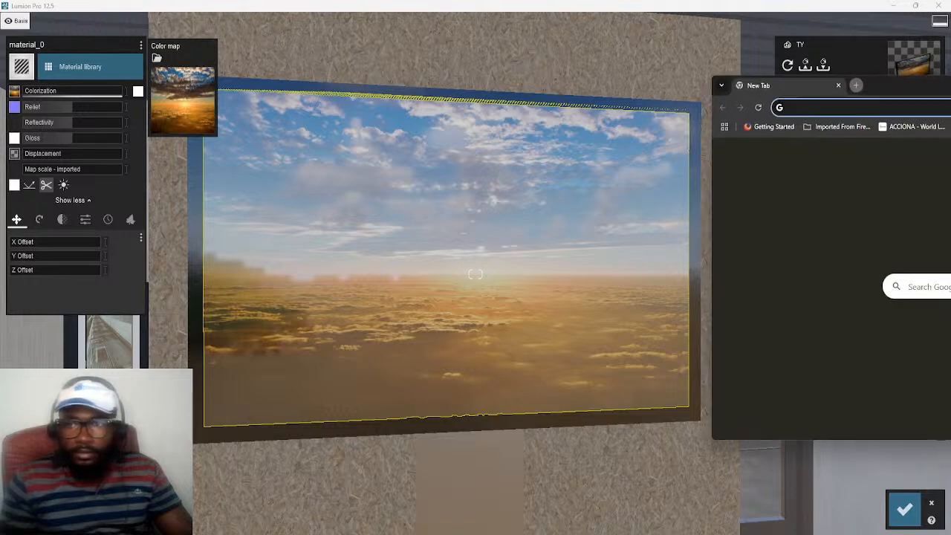
pyautogui.moveTo(890, 92); pyautogui.dragTo(372, 81)
pyautogui.click(386, 95)
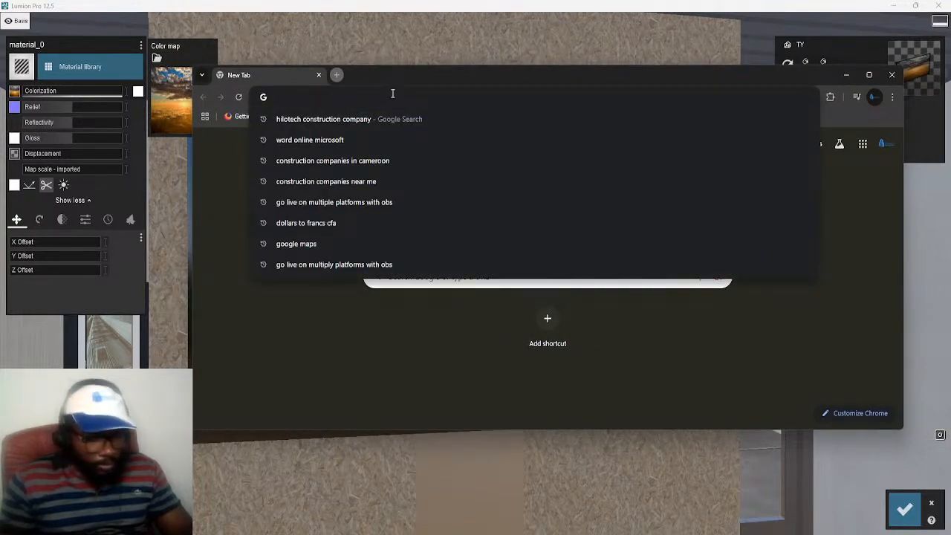
pyautogui.write('3D W')
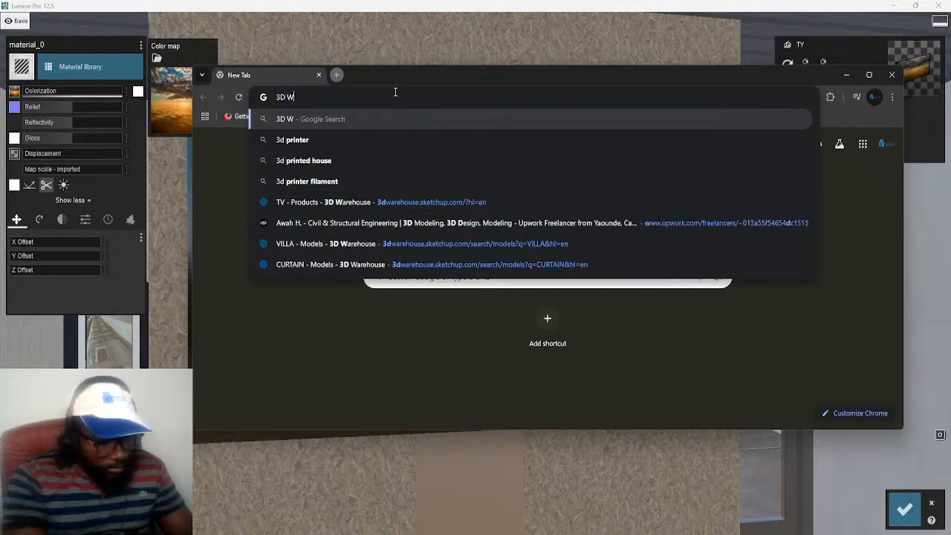
pyautogui.write('AREHOUSE')
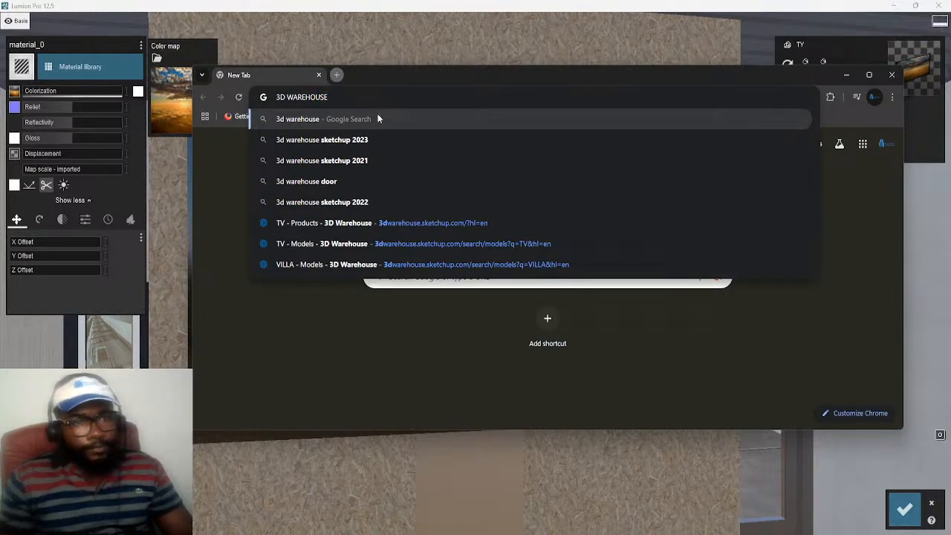
pyautogui.click(333, 141)
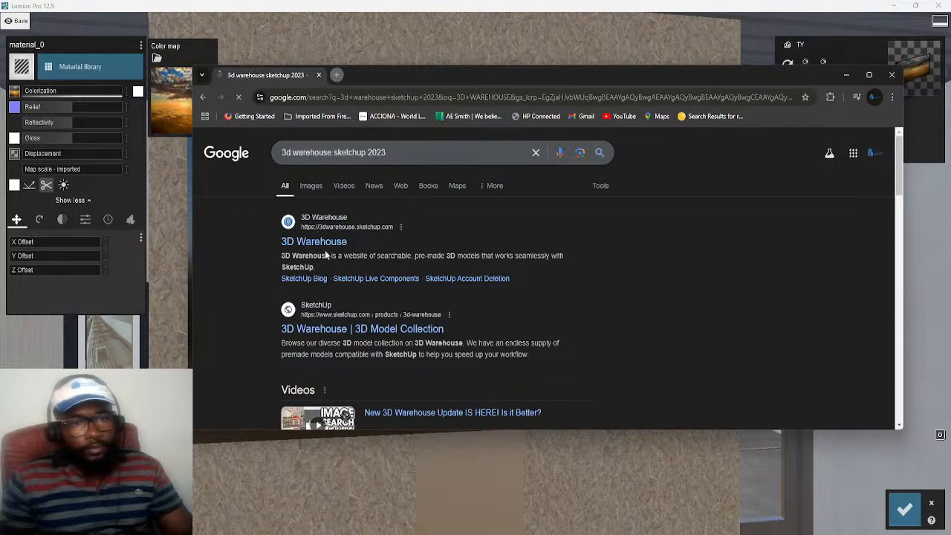
pyautogui.click(323, 245)
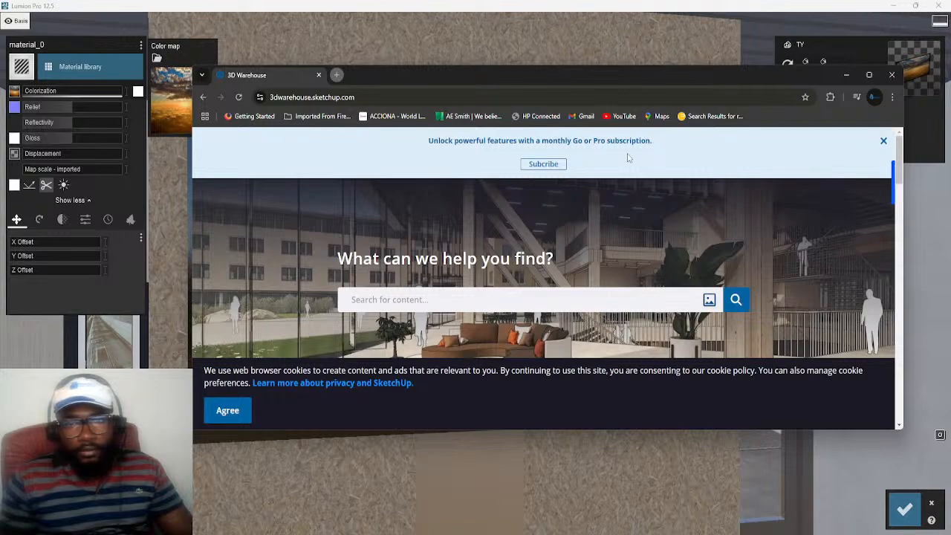
# Search the 3D Warehouse model library for "TV"
pyautogui.moveTo(602, 83); pyautogui.dragTo(515, 79)
pyautogui.scroll(-2, 652, 257)
pyautogui.scroll(2, 652, 257)
pyautogui.moveTo(397, 77); pyautogui.dragTo(449, 83)
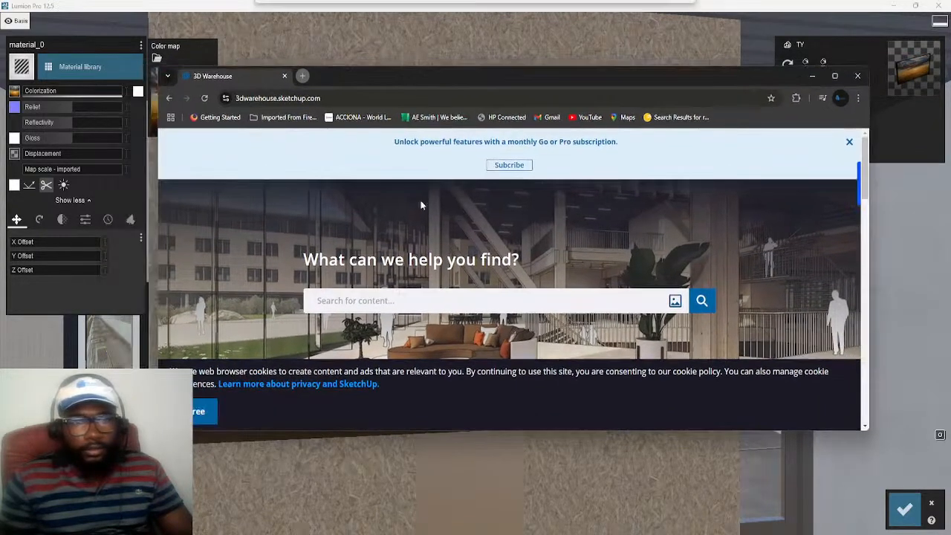
pyautogui.write('TV')
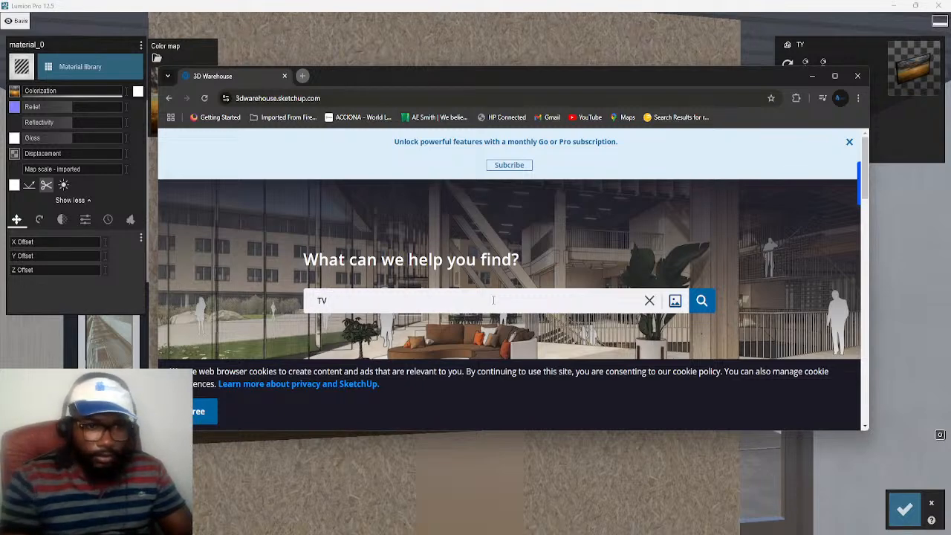
pyautogui.press('Return')
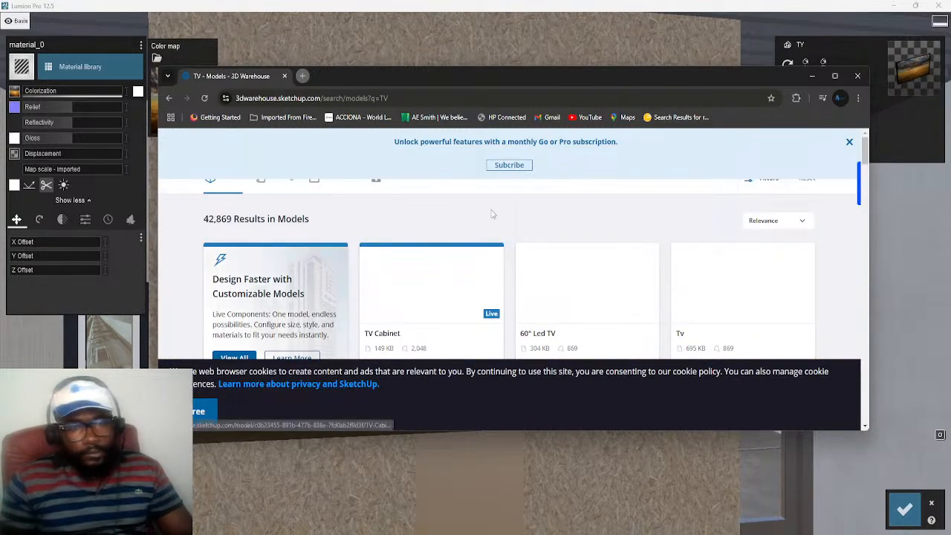
# Look through the first rows of TV models in the search results and enlarge the browser window
pyautogui.scroll(-2, 496, 274)
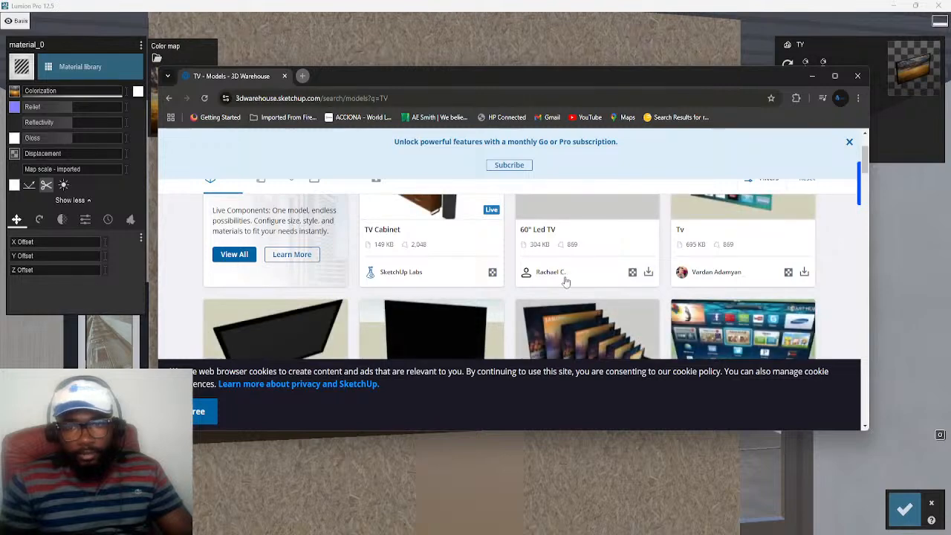
pyautogui.scroll(-2, 555, 282)
pyautogui.scroll(-1, 555, 282)
pyautogui.scroll(1, 594, 279)
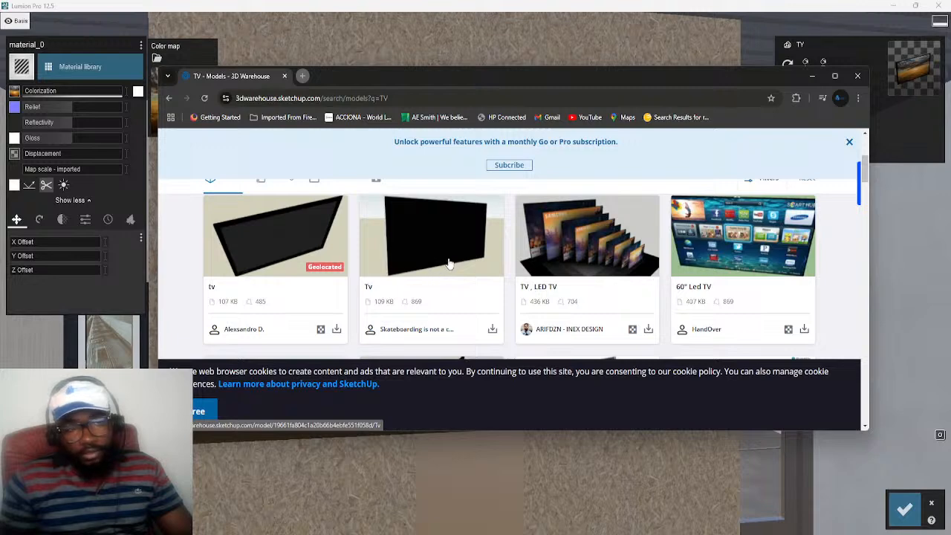
pyautogui.scroll(-2, 443, 265)
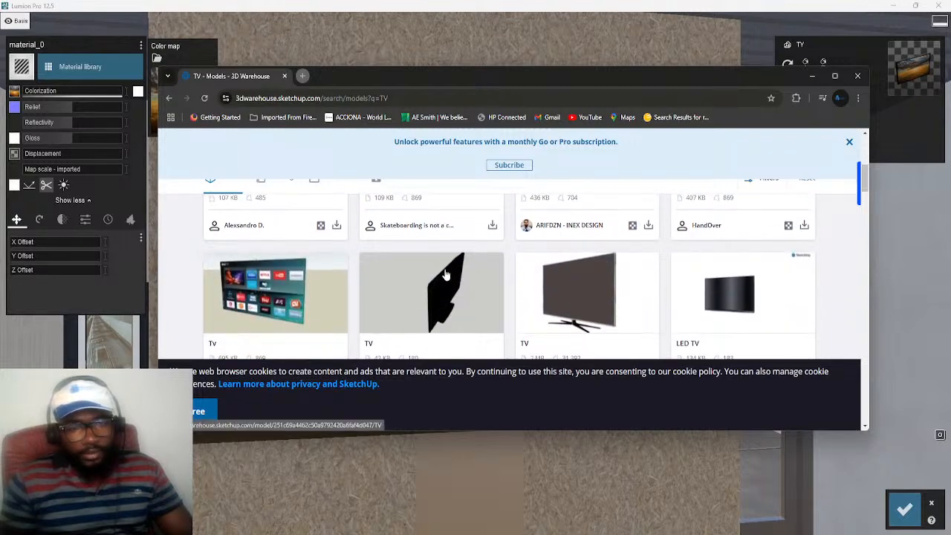
pyautogui.scroll(1, 444, 275)
pyautogui.scroll(-1, 444, 276)
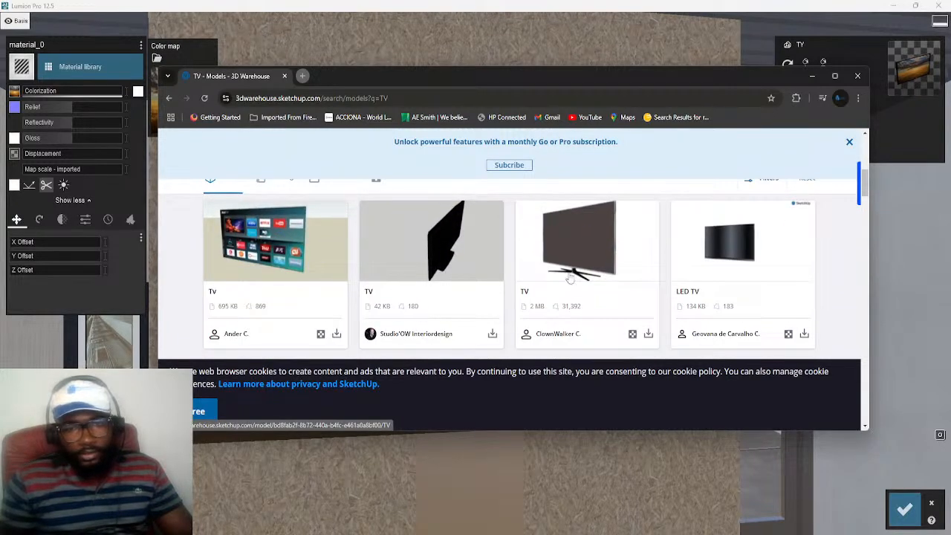
pyautogui.click(834, 76)
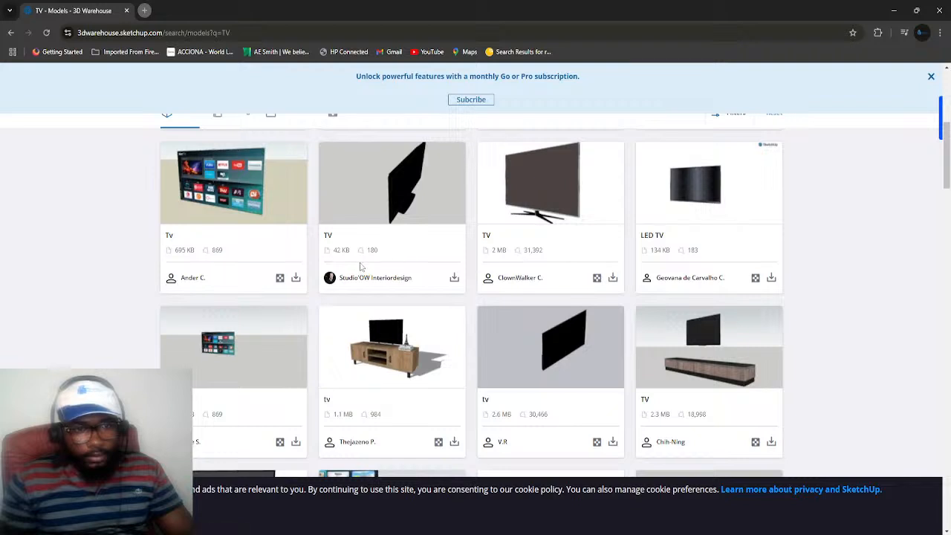
# Download the 695 KB Tv model with the app-icon screen as a Collada file and open its download folder
pyautogui.click(296, 277)
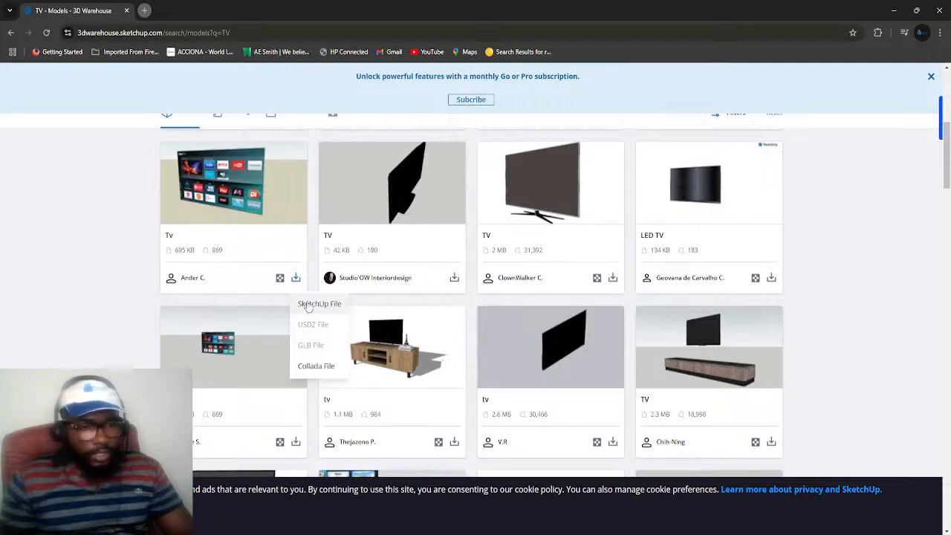
pyautogui.click(315, 371)
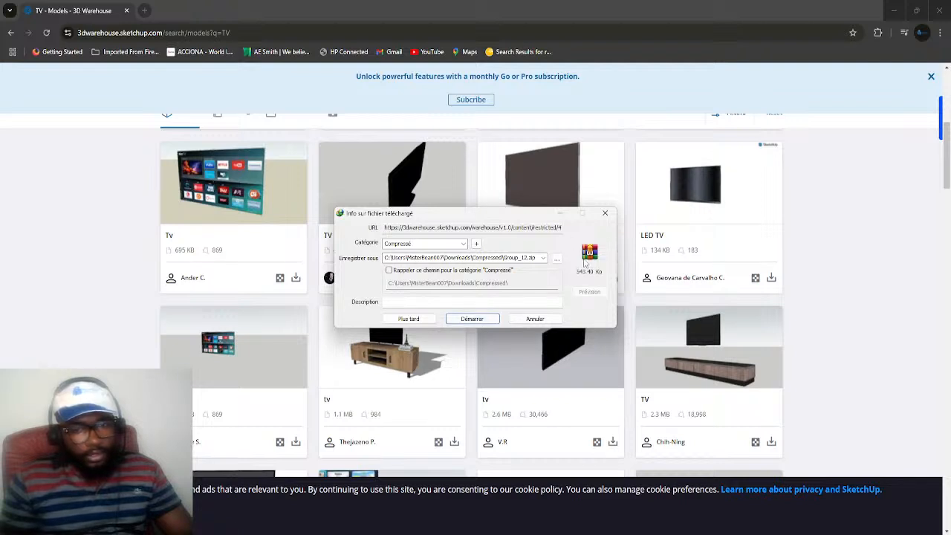
pyautogui.click(474, 319)
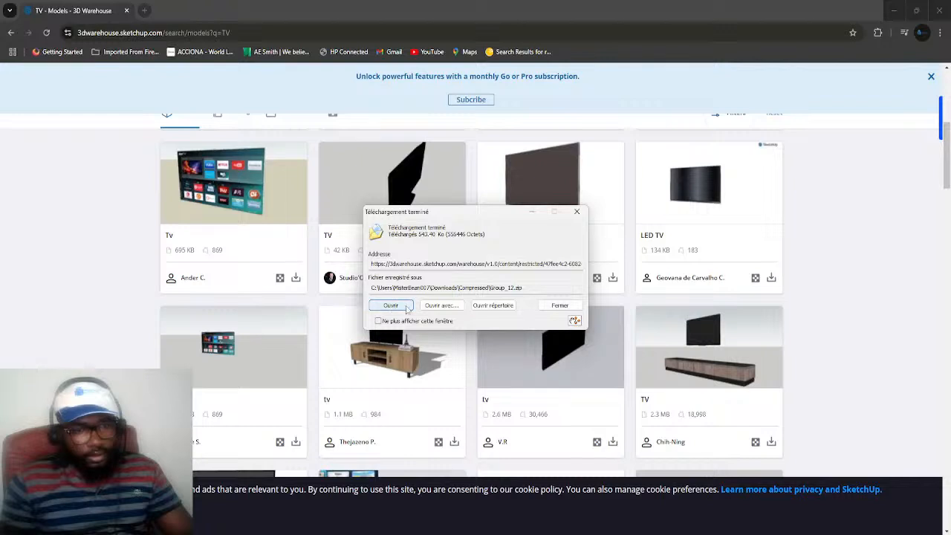
pyautogui.click(494, 306)
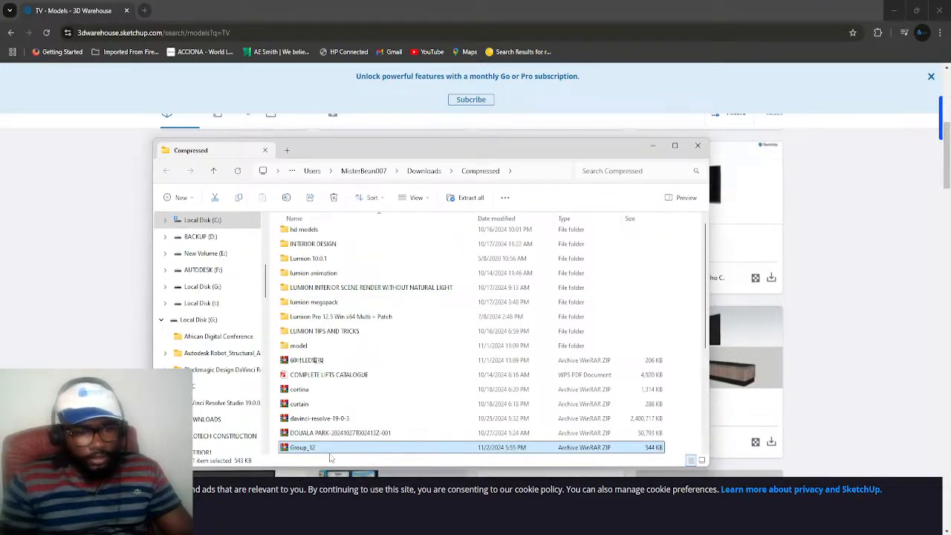
# Copy the Group_12 archive from the Compressed folder to the Desktop
pyautogui.rightClick(334, 450)
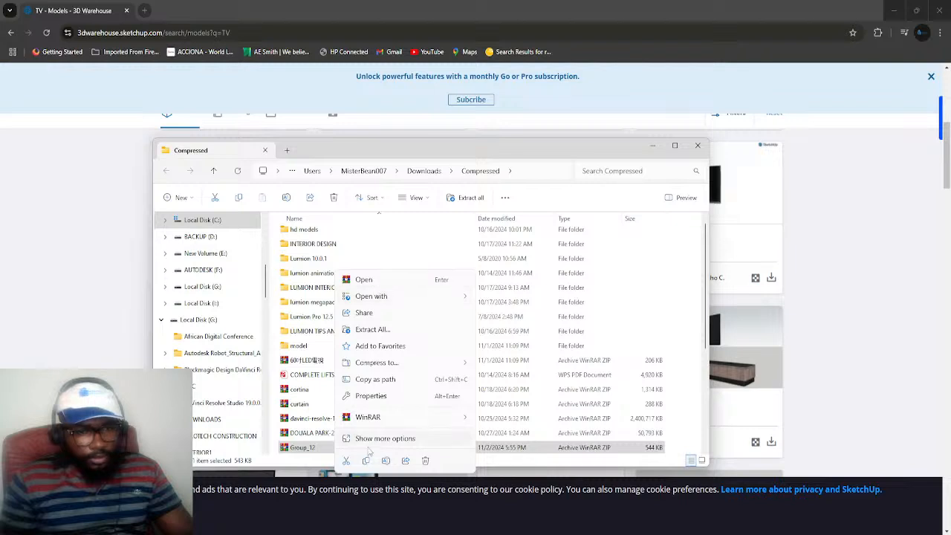
pyautogui.press('Escape')
pyautogui.scroll(5, 197, 282)
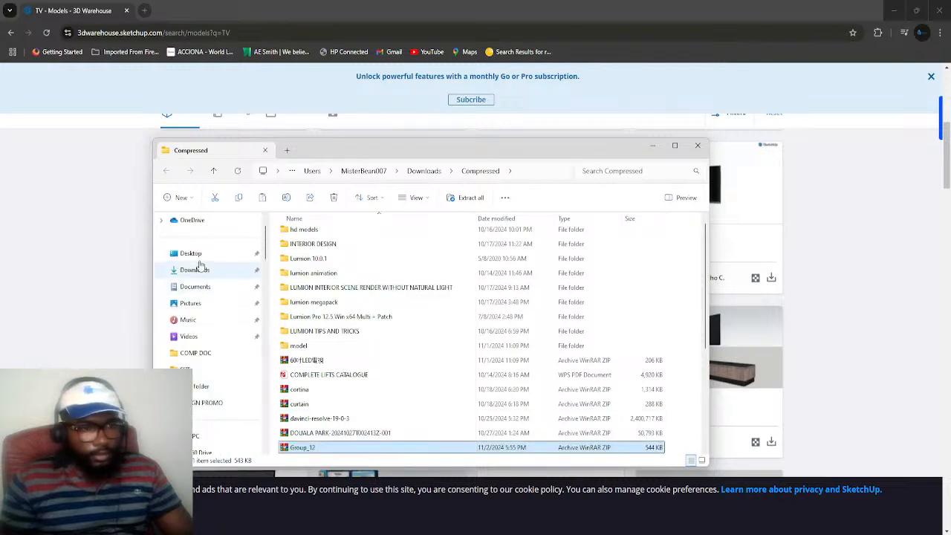
pyautogui.click(189, 253)
pyautogui.rightClick(595, 309)
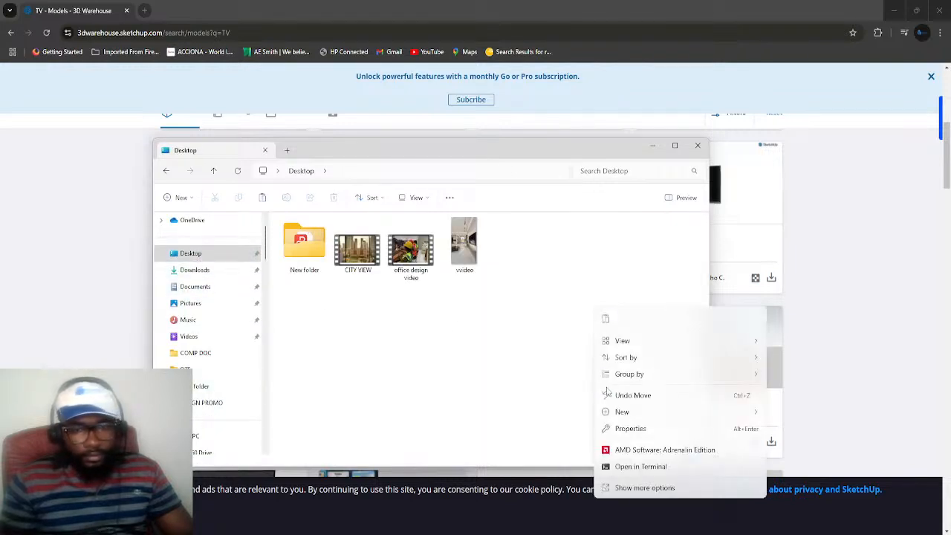
pyautogui.click(605, 319)
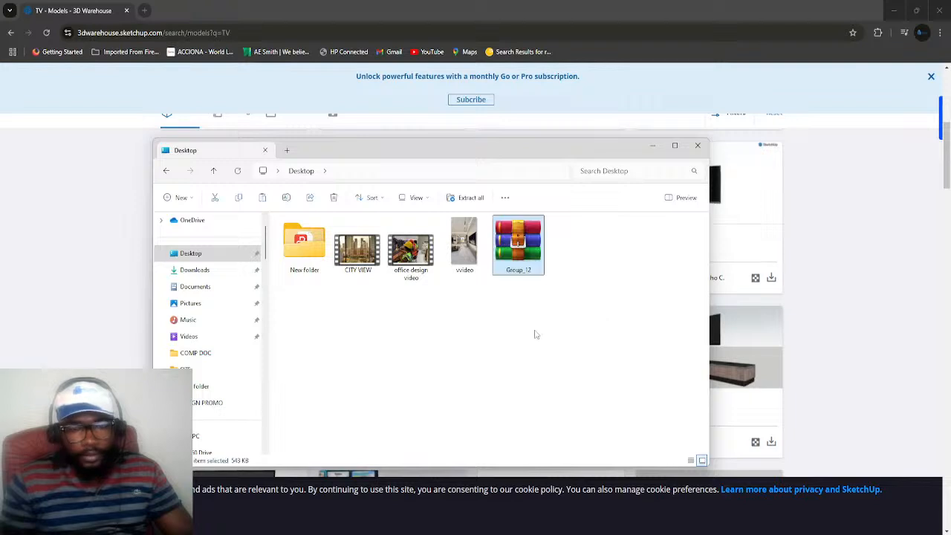
# Extract the Group_12 archive with WinRAR directly onto the Desktop
pyautogui.rightClick(518, 254)
pyautogui.moveTo(596, 423)
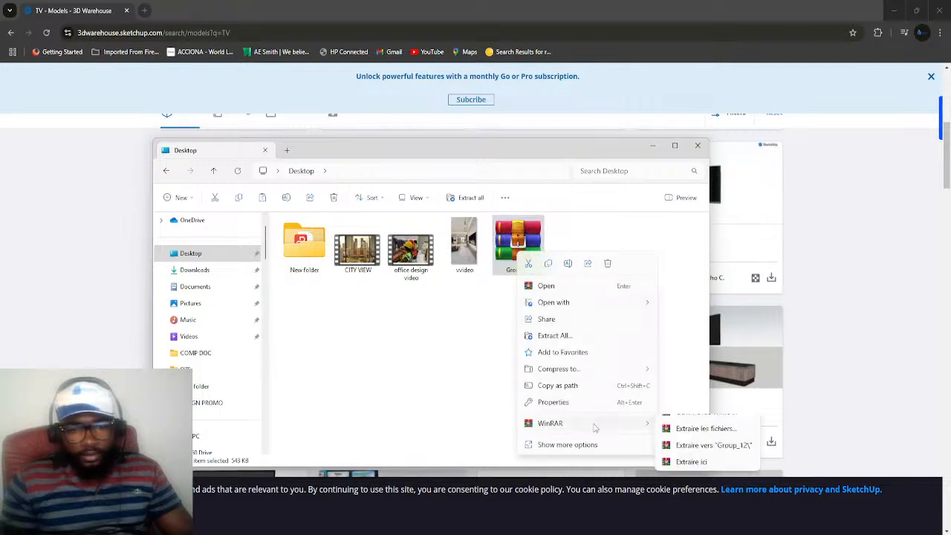
pyautogui.click(691, 476)
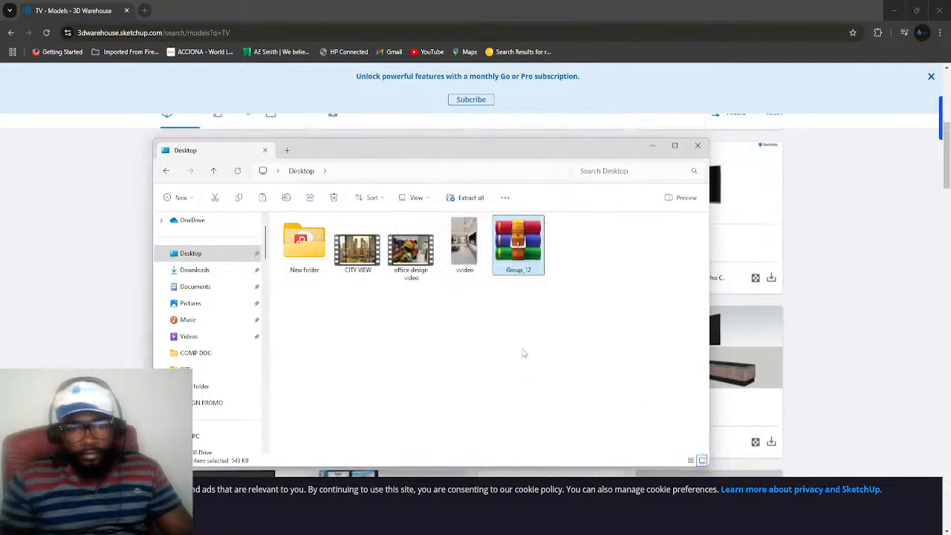
pyautogui.click(587, 323)
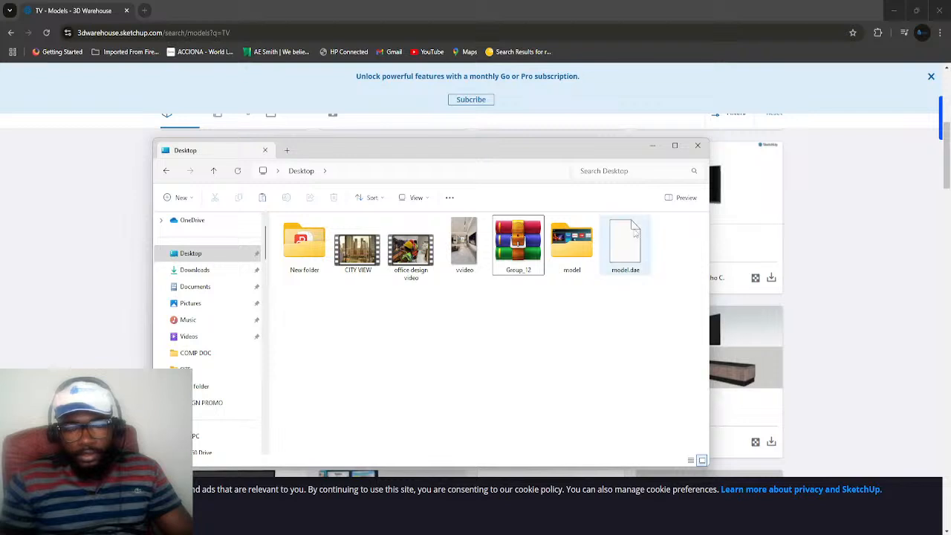
# Inspect the extracted model.dae file and the texture image inside the model folder, returning to the Desktop folder
pyautogui.click(626, 274)
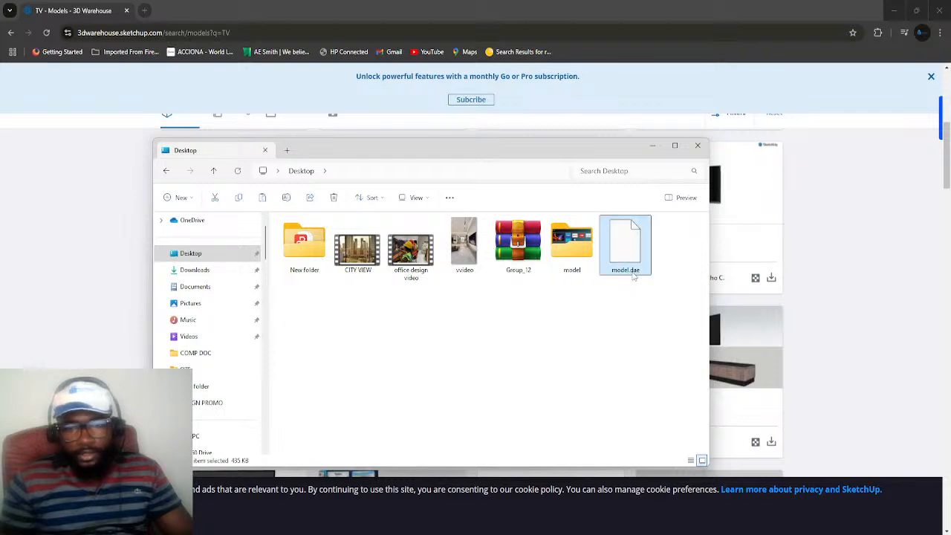
pyautogui.click(615, 336)
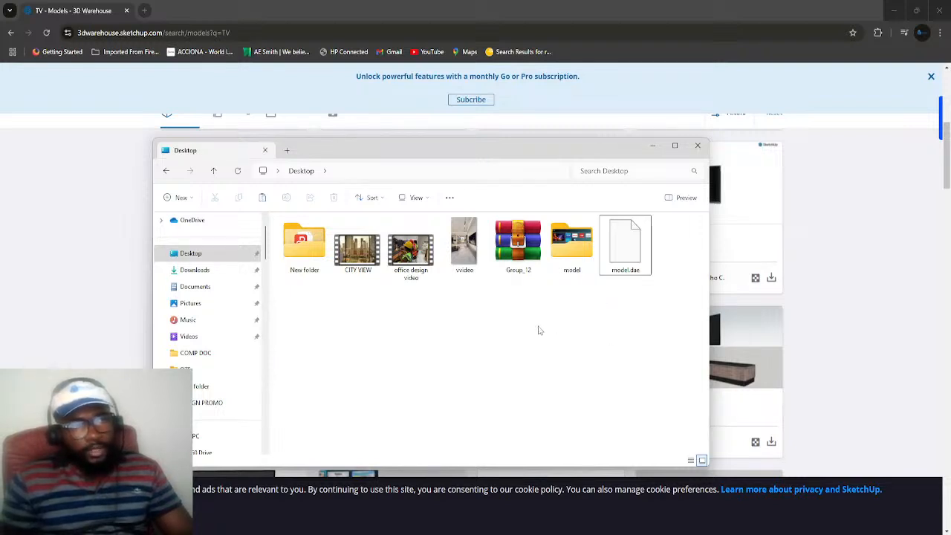
pyautogui.click(628, 267)
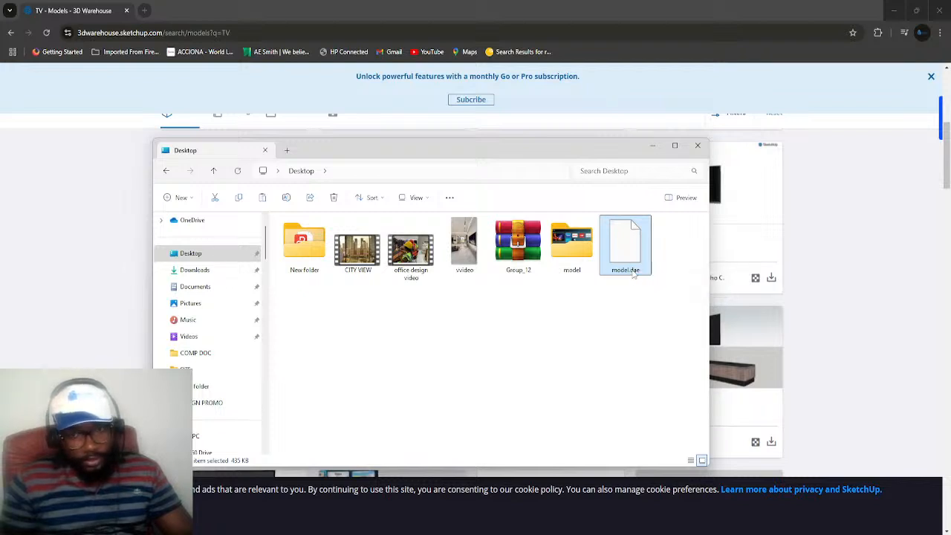
pyautogui.doubleClick(583, 247)
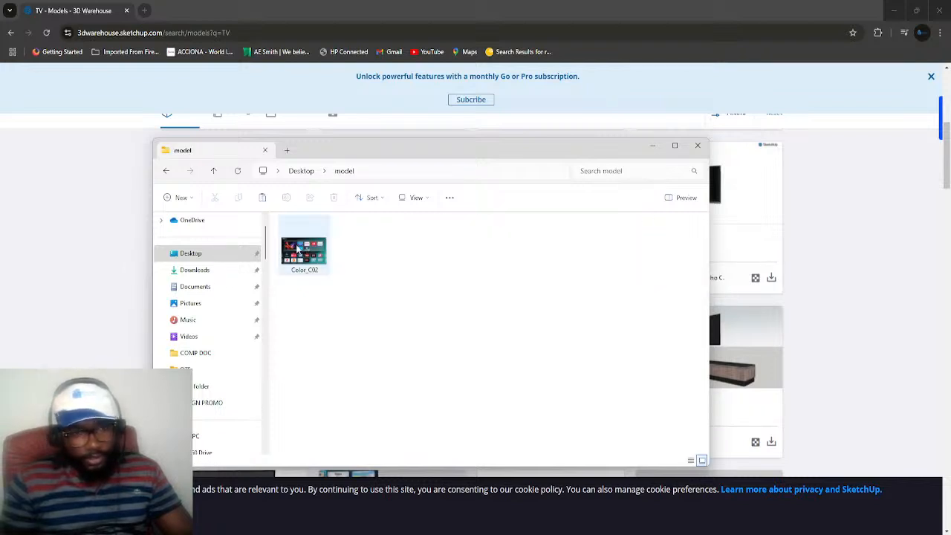
pyautogui.click(213, 172)
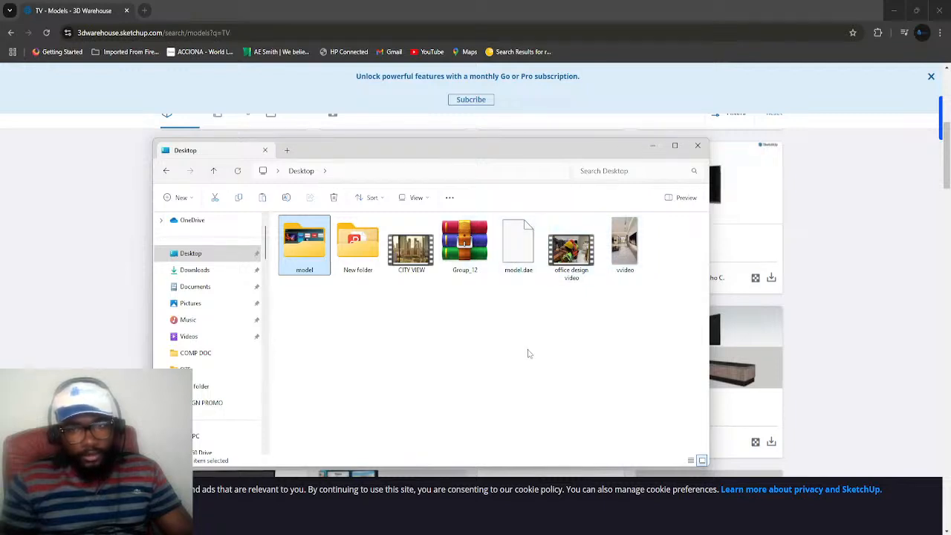
# Switch back to Lumion and save the material changes on the wall-mounted TV
pyautogui.click(653, 146)
pyautogui.click(895, 10)
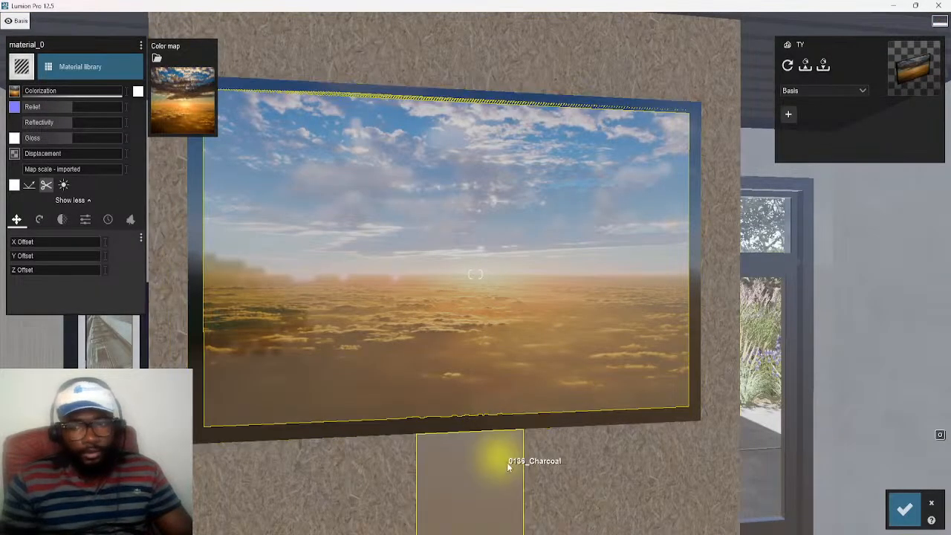
pyautogui.click(904, 509)
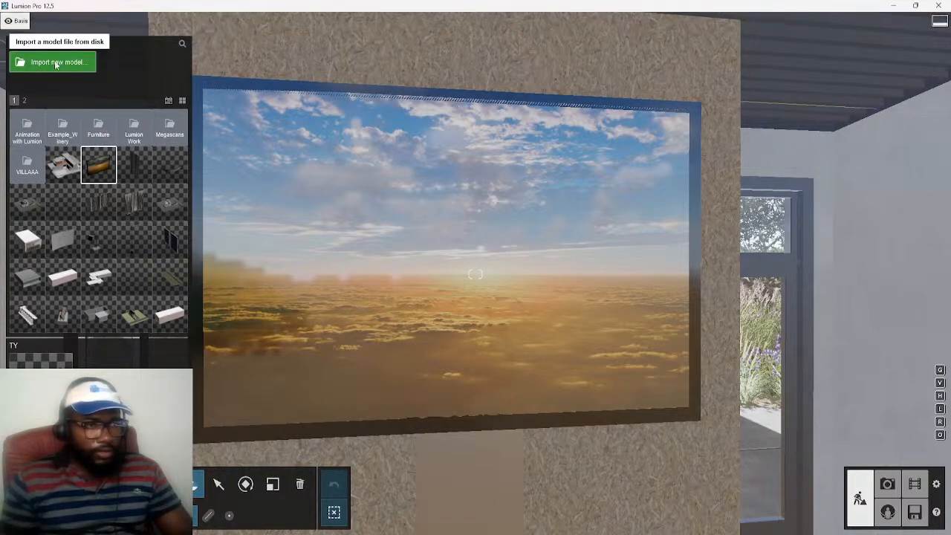
# Import model.dae from the Desktop as a new model named TV, keeping the Main (default) category folder
pyautogui.click(56, 63)
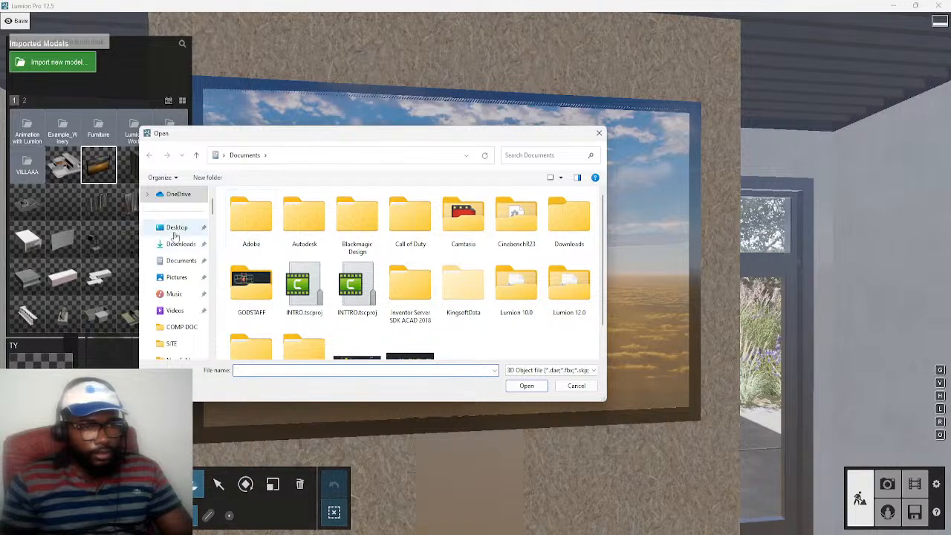
pyautogui.click(175, 228)
pyautogui.click(366, 230)
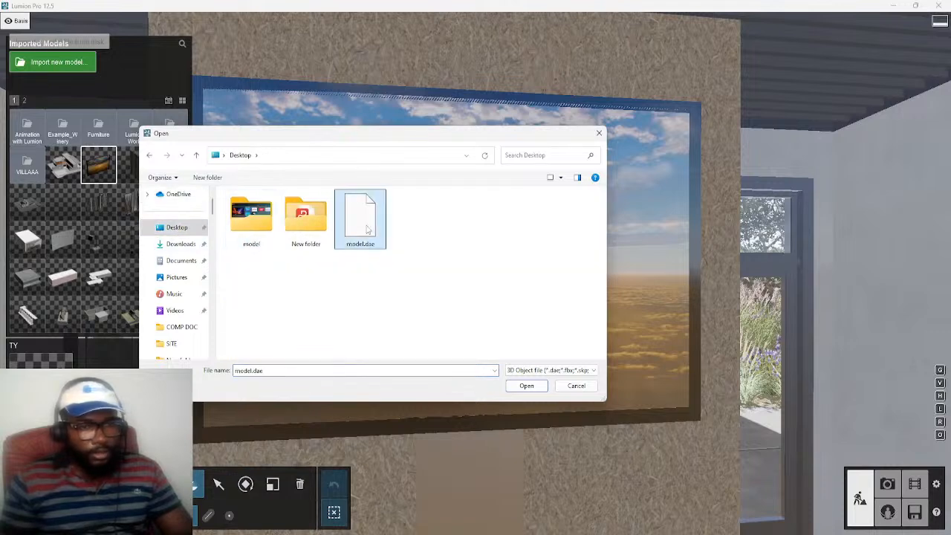
pyautogui.click(527, 386)
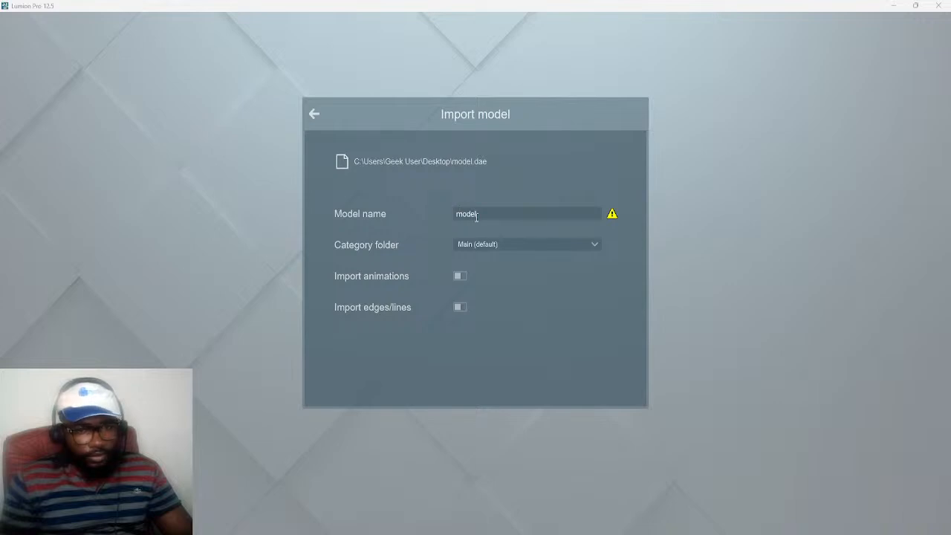
pyautogui.moveTo(468, 219); pyautogui.dragTo(448, 218)
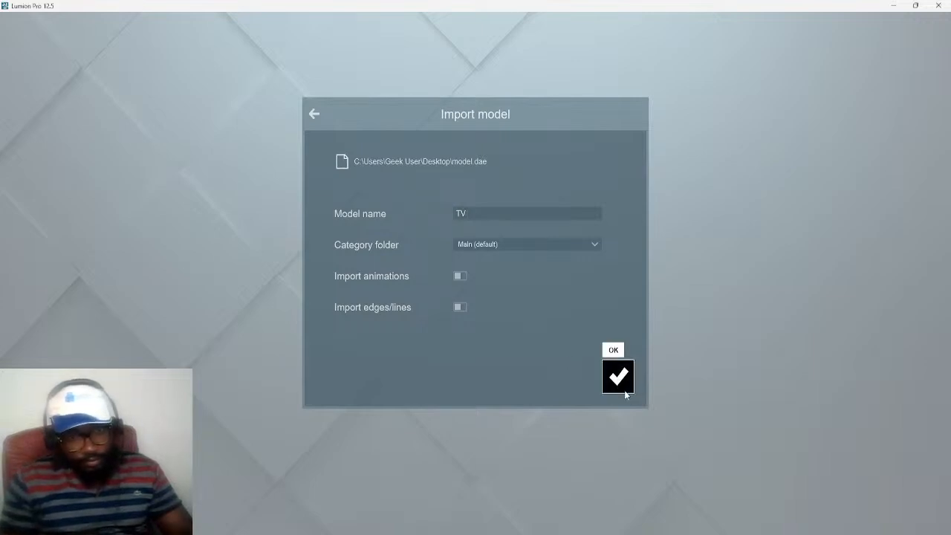
pyautogui.click(556, 244)
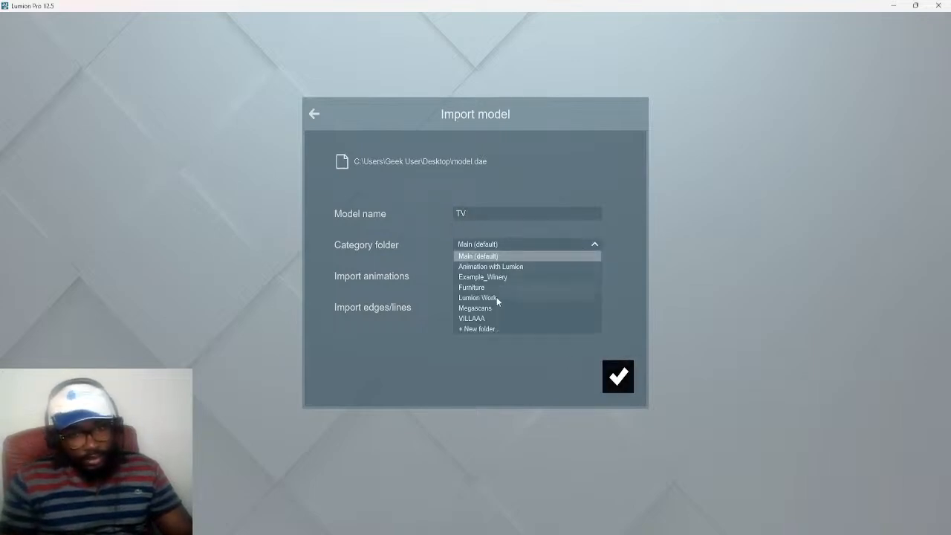
pyautogui.click(475, 370)
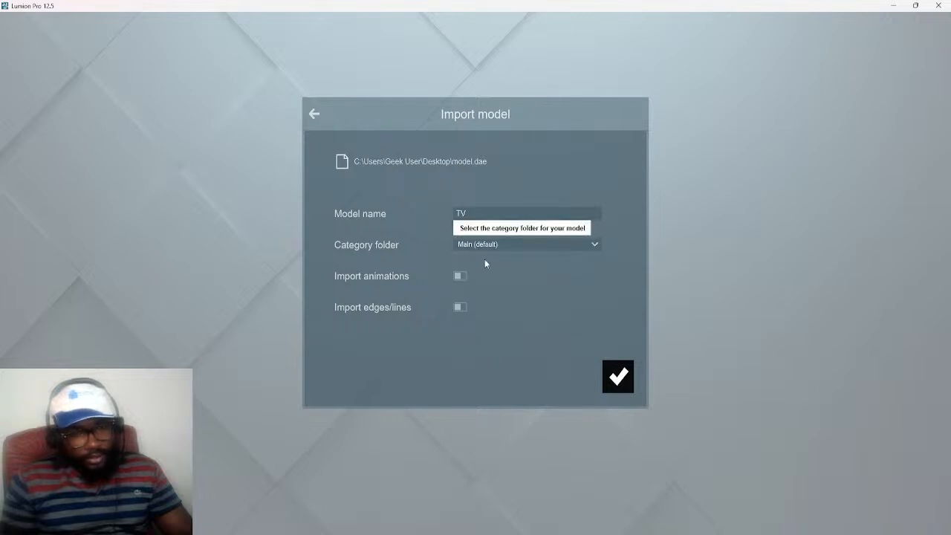
pyautogui.click(552, 248)
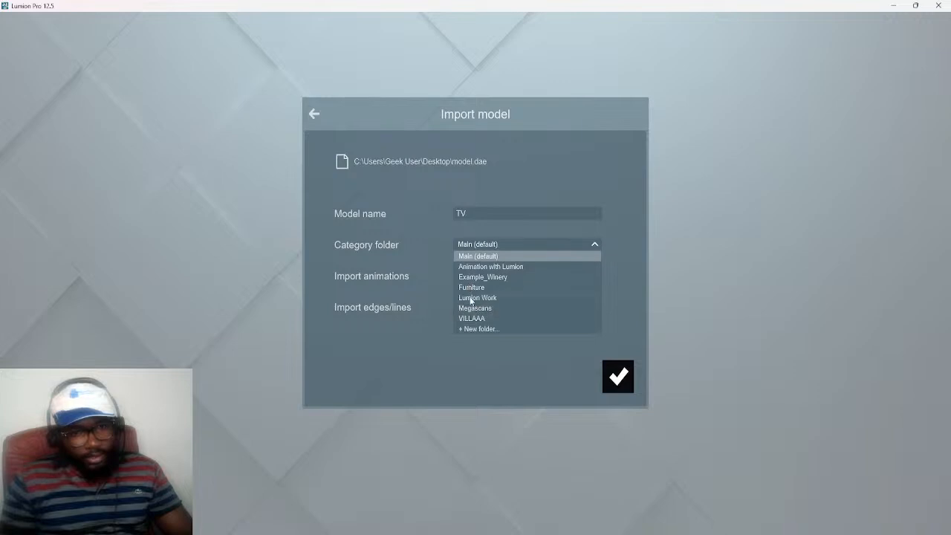
pyautogui.click(475, 368)
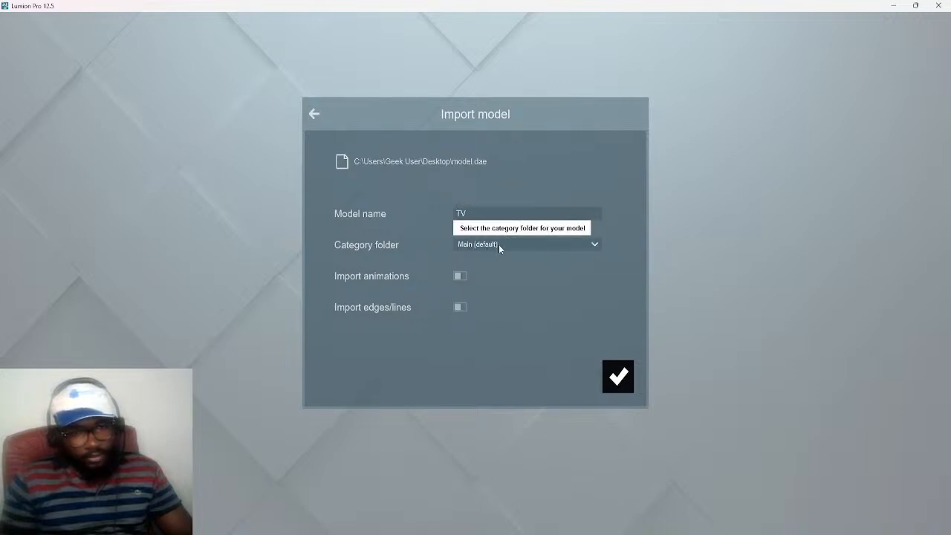
pyautogui.click(628, 384)
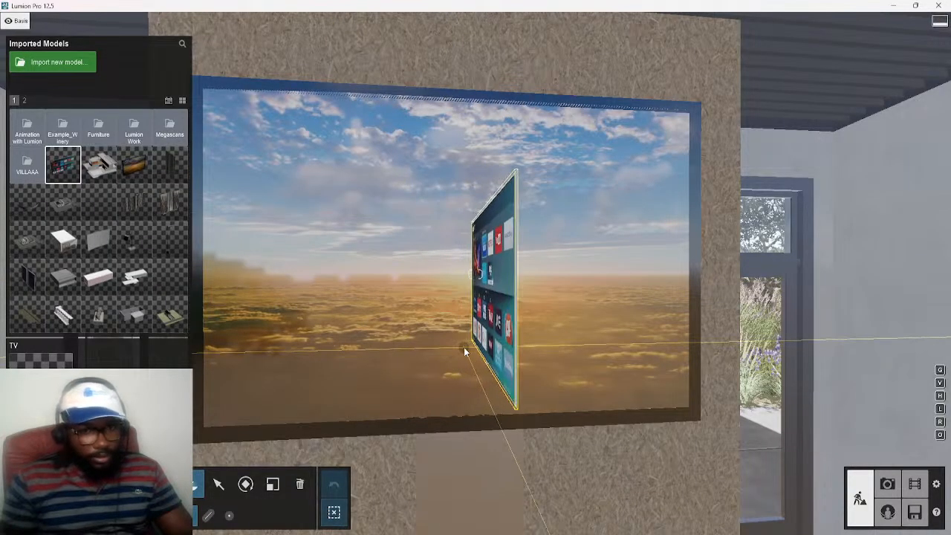
# Place the imported TV on the wall panel below the large mounted TV
pyautogui.press('s')
pyautogui.press('e')
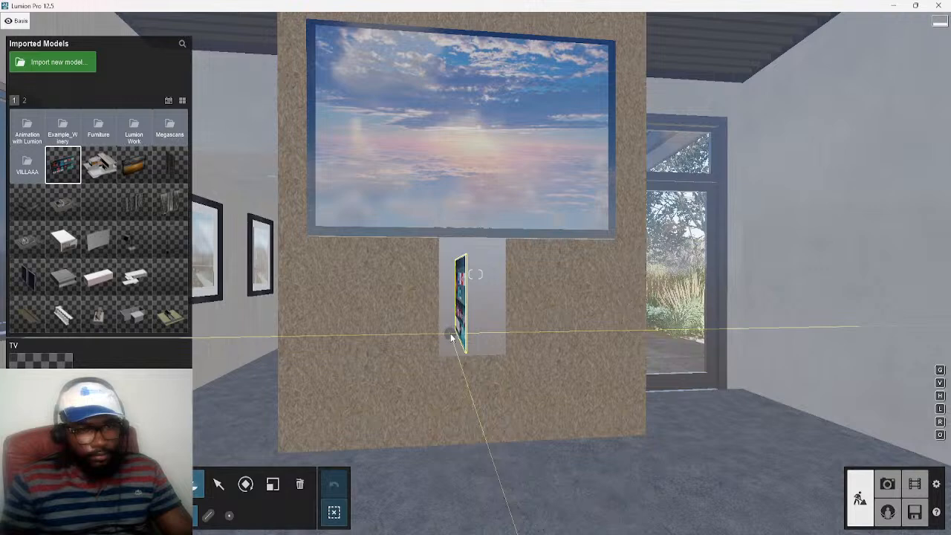
pyautogui.click(451, 338)
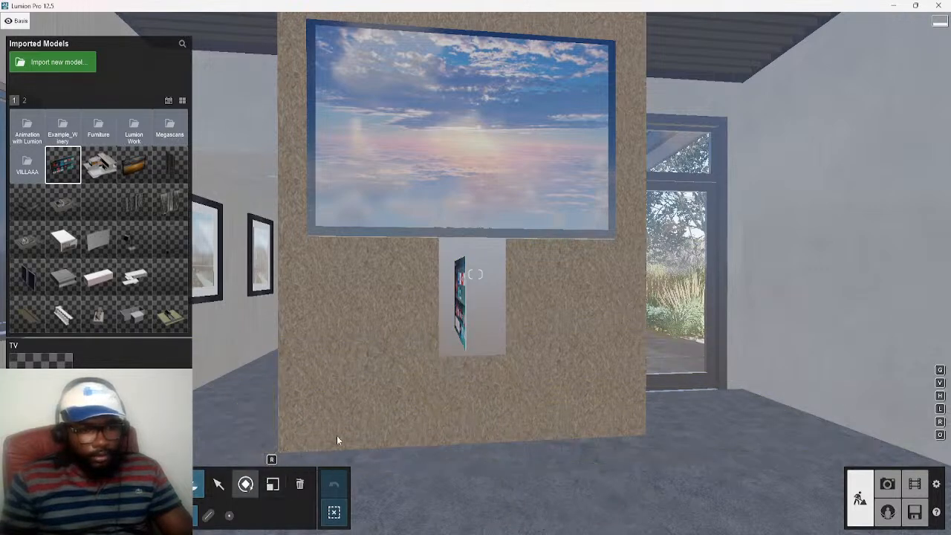
# Rotate the small imported TV to lie parallel to the wall panel and move it horizontally out of the wall surface
pyautogui.click(245, 483)
pyautogui.moveTo(467, 343)
pyautogui.mouseDown()
pyautogui.moveTo(453, 334)
pyautogui.moveTo(371, 336)
pyautogui.moveTo(416, 331)
pyautogui.moveTo(349, 338)
pyautogui.moveTo(471, 349)
pyautogui.mouseUp()
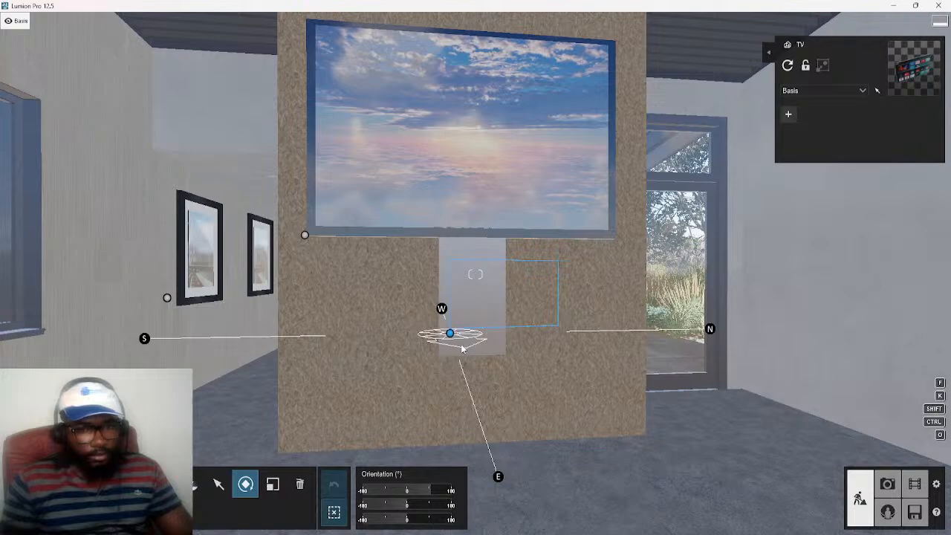
pyautogui.moveTo(461, 347); pyautogui.dragTo(458, 347)
pyautogui.press('a')
pyautogui.moveTo(523, 404); pyautogui.dragTo(705, 405, button='right')
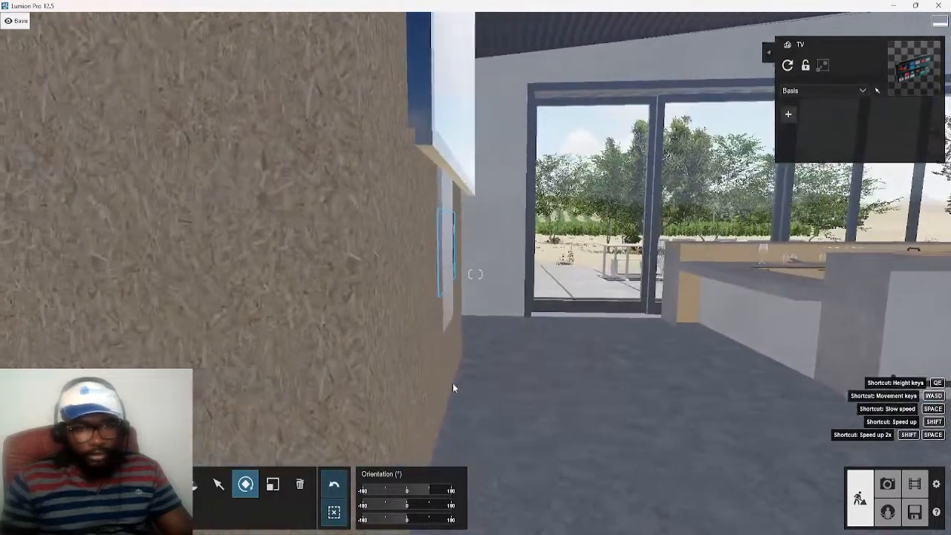
pyautogui.press('d')
pyautogui.click(218, 483)
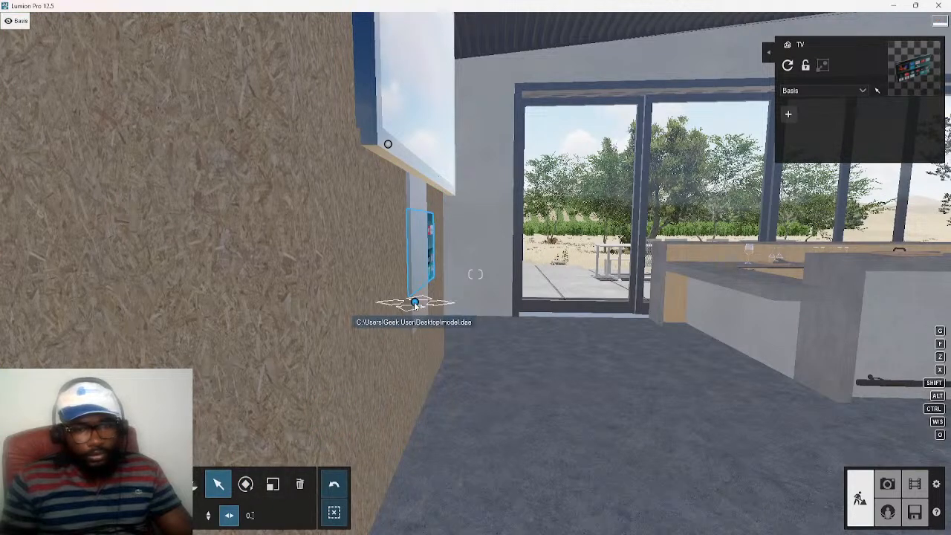
pyautogui.moveTo(416, 306); pyautogui.dragTo(419, 307)
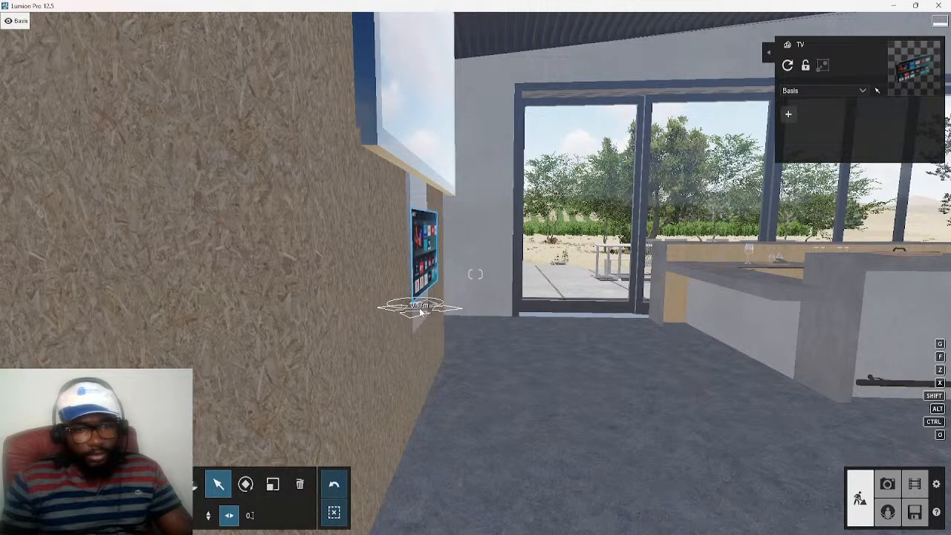
# Examine the small TV's placement on the wall panel from the front and up close
pyautogui.press('d')
pyautogui.moveTo(473, 331); pyautogui.dragTo(426, 379, button='right')
pyautogui.press('e')
pyautogui.press('w')
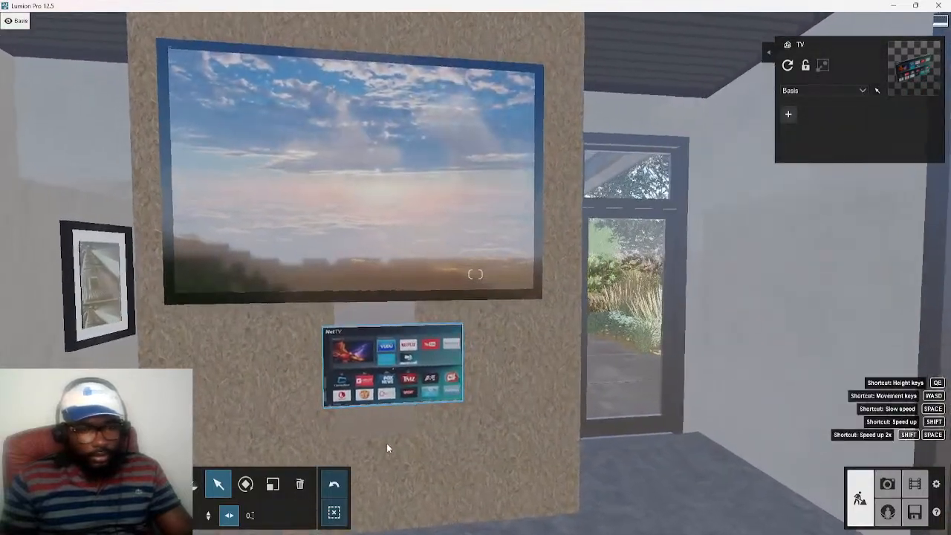
pyautogui.press('q')
pyautogui.press('w')
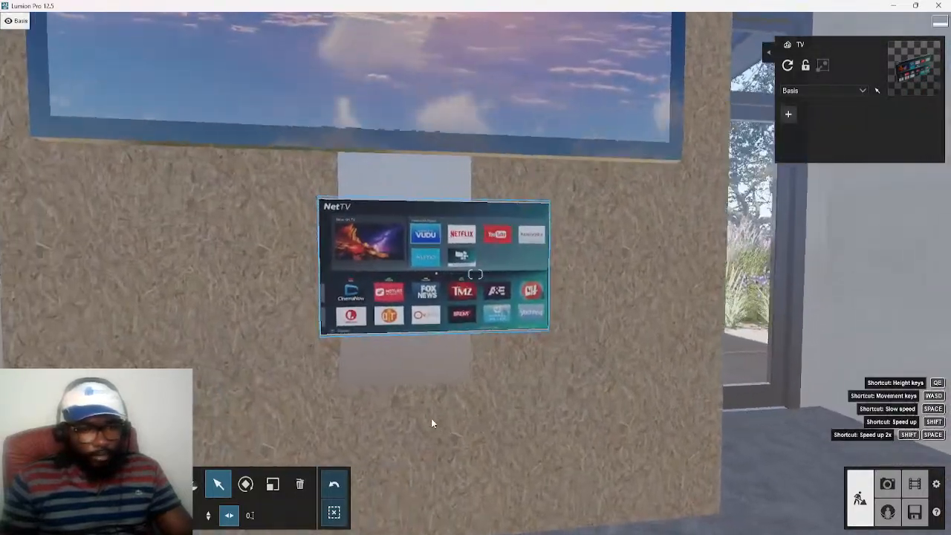
pyautogui.press('a')
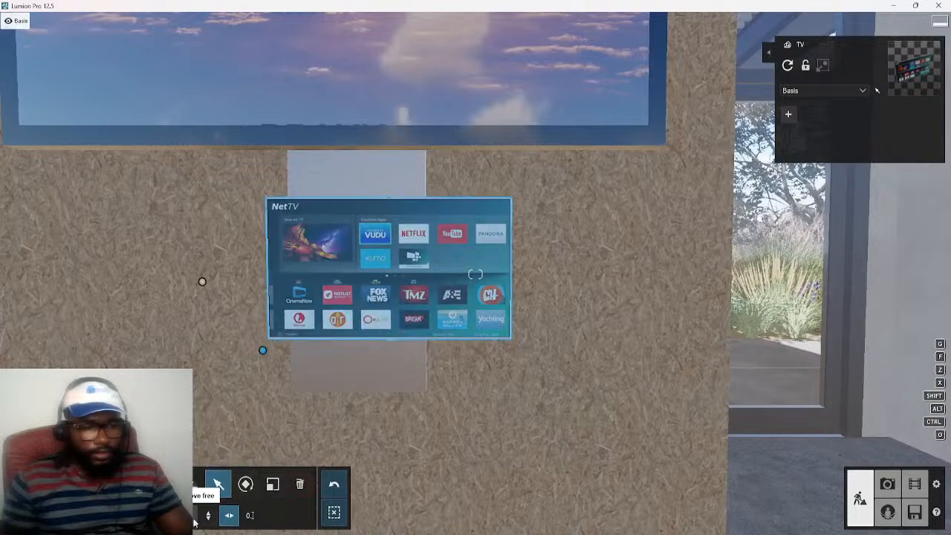
pyautogui.press('a')
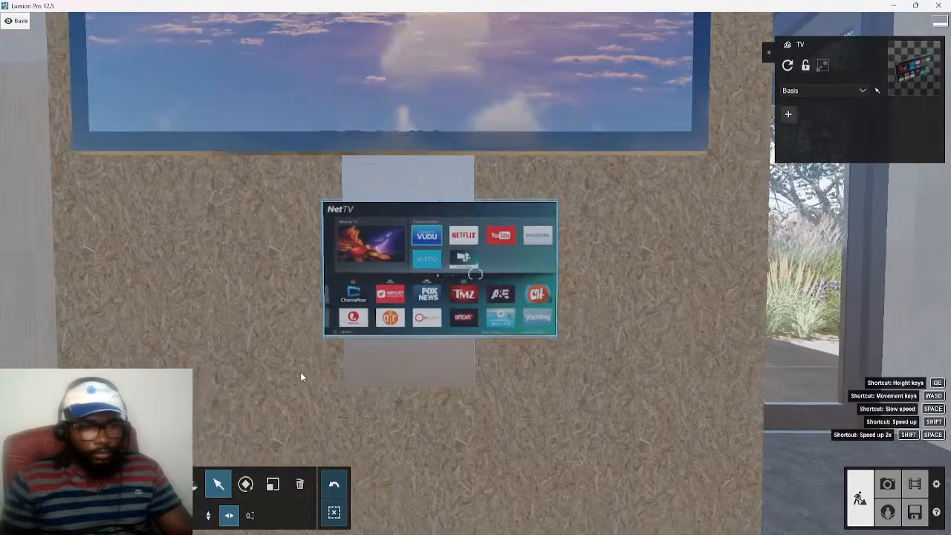
# Delete the large wall-mounted TV above the small one
pyautogui.press('s')
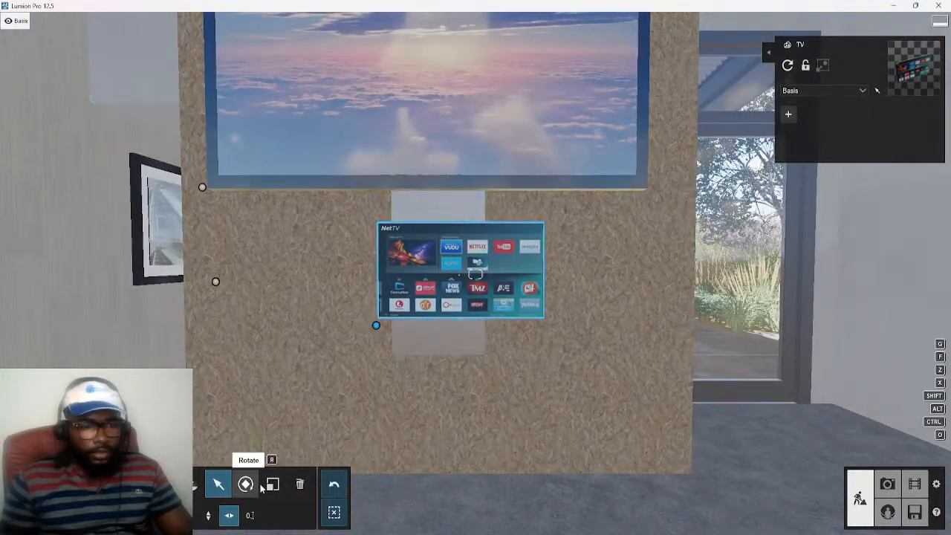
pyautogui.click(300, 484)
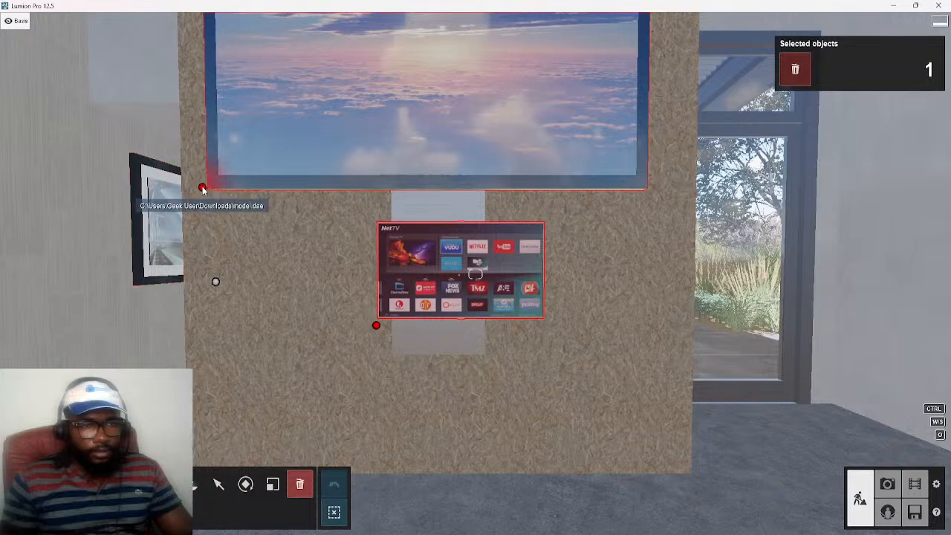
pyautogui.click(202, 189)
# Raise the remaining TV on the wall panel and shift it horizontally so its screen sits in front of the surface
pyautogui.click(219, 485)
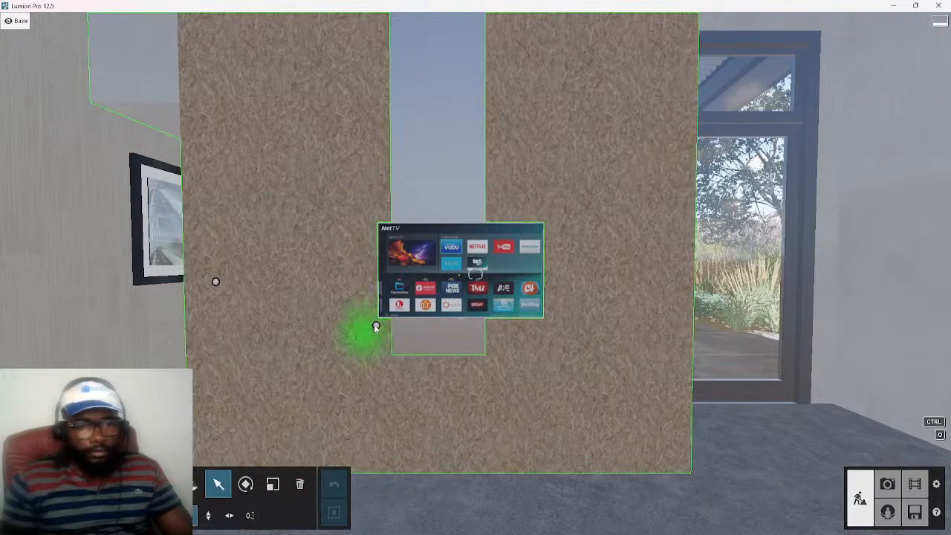
pyautogui.moveTo(376, 324); pyautogui.dragTo(353, 196)
pyautogui.press('a')
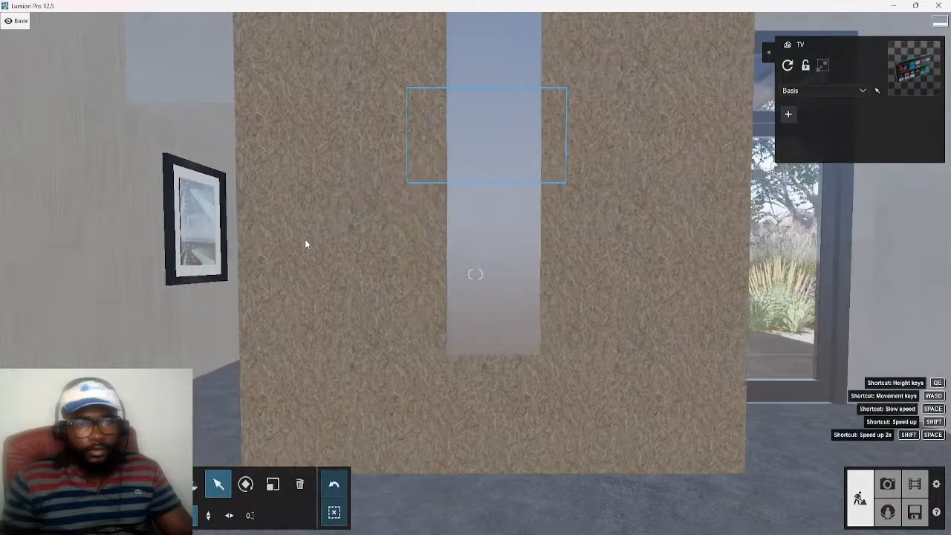
pyautogui.moveTo(303, 242); pyautogui.dragTo(43, 240, button='right')
pyautogui.moveTo(401, 242); pyautogui.dragTo(321, 365, button='right')
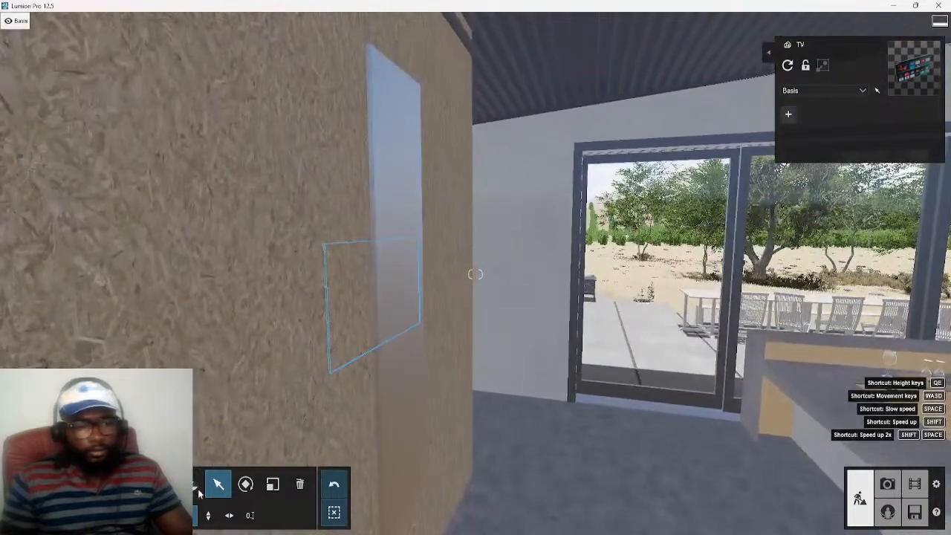
pyautogui.click(230, 516)
pyautogui.moveTo(338, 381); pyautogui.dragTo(353, 397)
pyautogui.press('d')
pyautogui.moveTo(415, 418); pyautogui.dragTo(379, 409, button='right')
pyautogui.press('w')
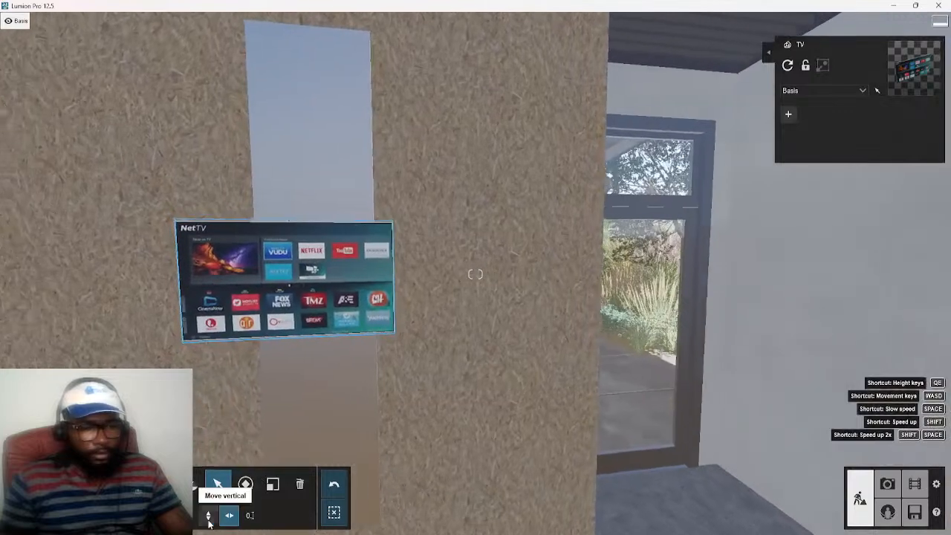
# Scale up the TV to roughly twice its size on the wall panel
pyautogui.click(216, 484)
pyautogui.moveTo(196, 358); pyautogui.dragTo(229, 337)
pyautogui.click(272, 484)
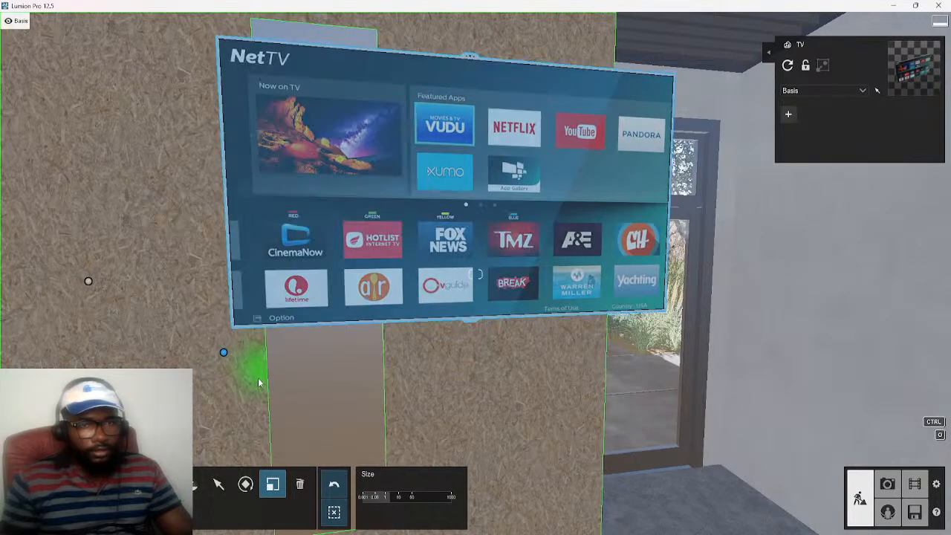
# Move the enlarged TV freely along the wall by about 0.76 m, lowering it towards the middle of the panel
pyautogui.click(218, 484)
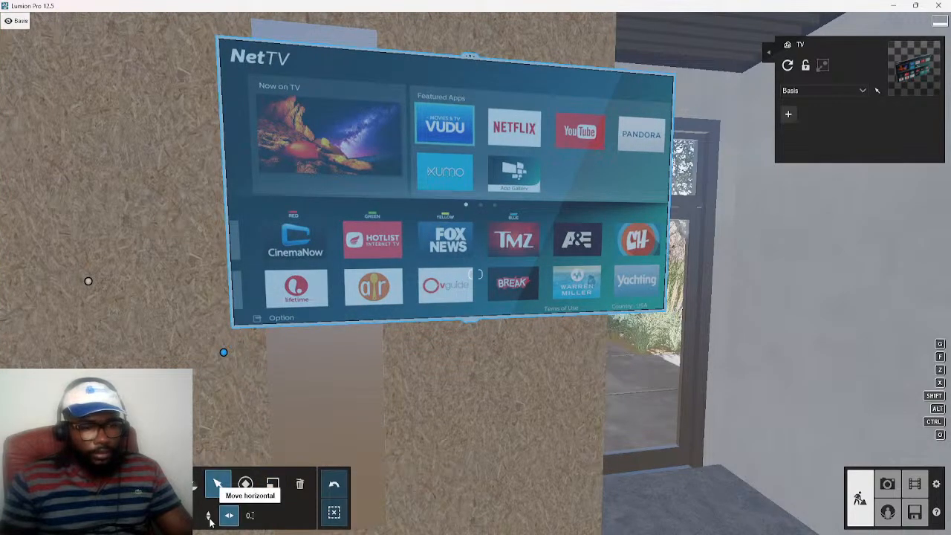
pyautogui.press('s')
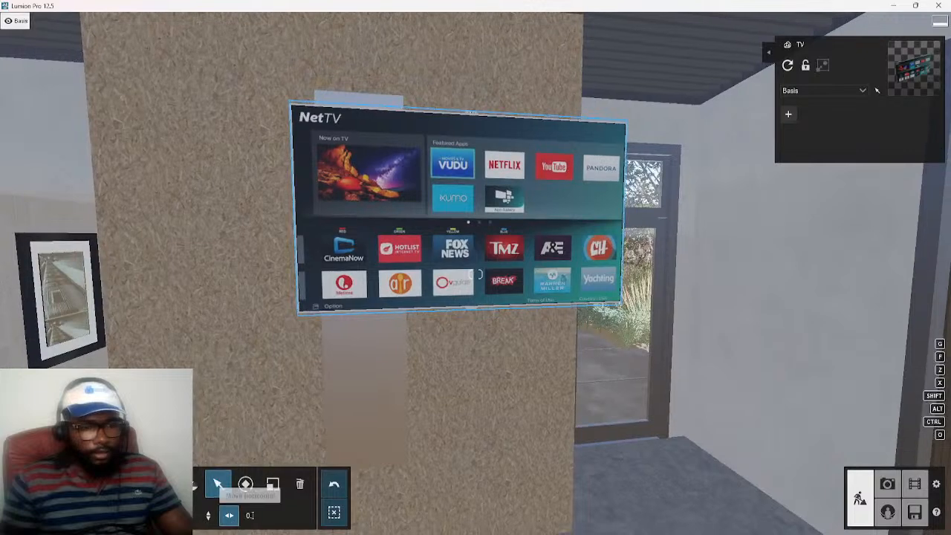
pyautogui.click(195, 518)
pyautogui.moveTo(297, 334); pyautogui.dragTo(175, 410)
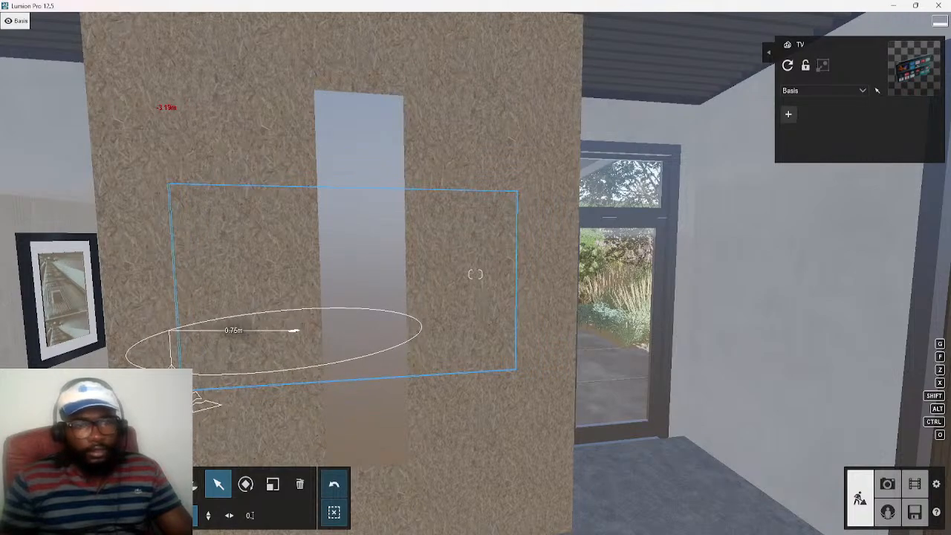
# Shift the enlarged TV horizontally out of the wall so its full screen stands in front of the panel
pyautogui.press('a')
pyautogui.moveTo(202, 407); pyautogui.dragTo(405, 407, button='right')
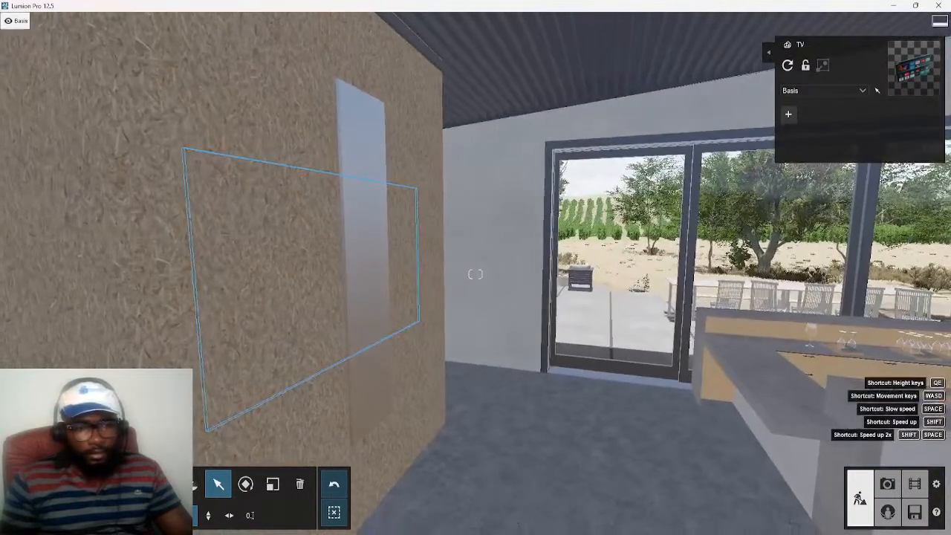
pyautogui.click(229, 515)
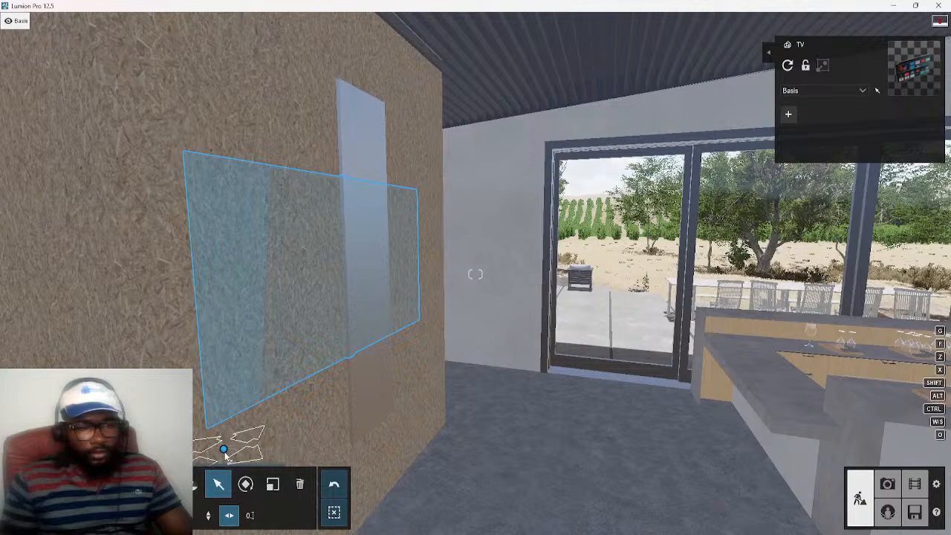
pyautogui.press('a')
pyautogui.moveTo(239, 435); pyautogui.dragTo(303, 419, button='right')
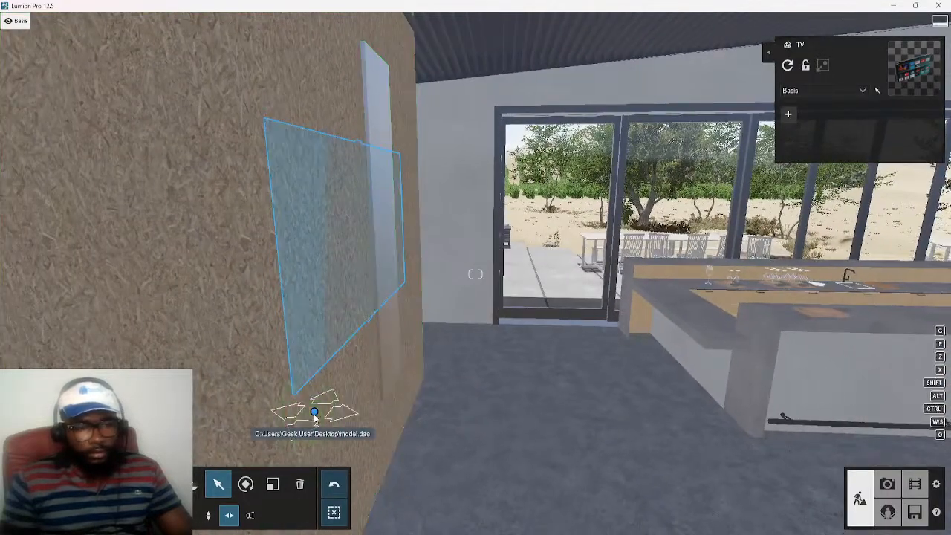
pyautogui.moveTo(312, 413); pyautogui.dragTo(343, 425)
pyautogui.press('d')
pyautogui.moveTo(369, 367); pyautogui.dragTo(177, 286, button='right')
pyautogui.press('d')
# Enter material editing and examine the TV's screen surface and side edge up close
pyautogui.click(15, 490)
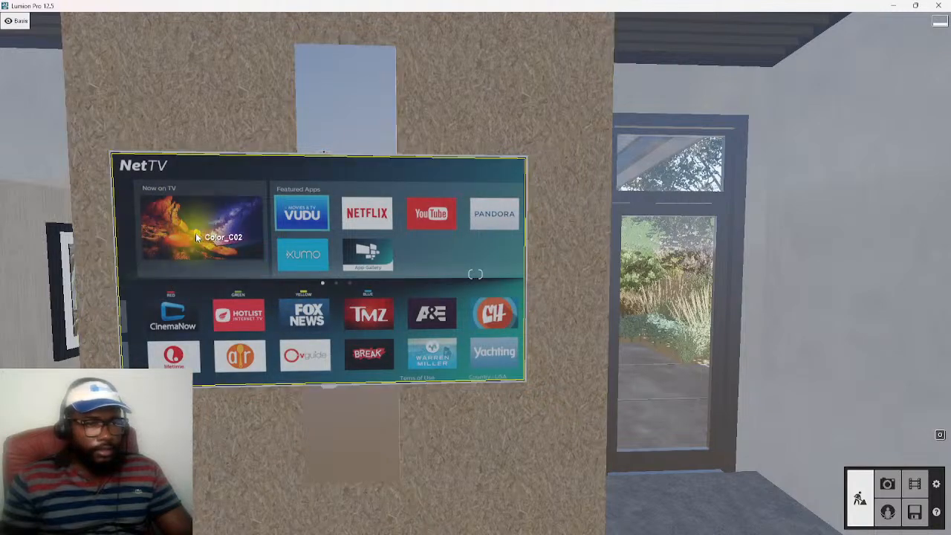
pyautogui.press('a')
pyautogui.press('a')
pyautogui.moveTo(112, 277); pyautogui.dragTo(217, 279, button='right')
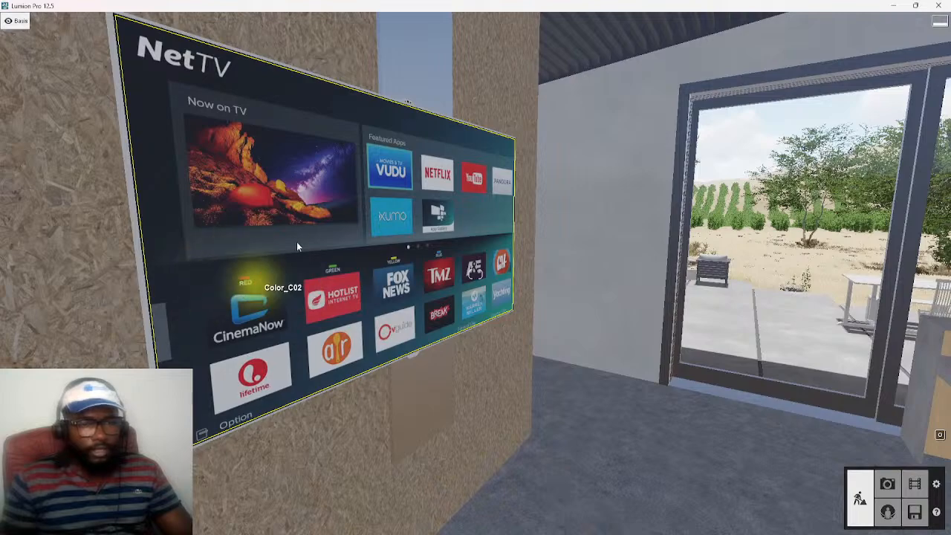
pyautogui.press('a')
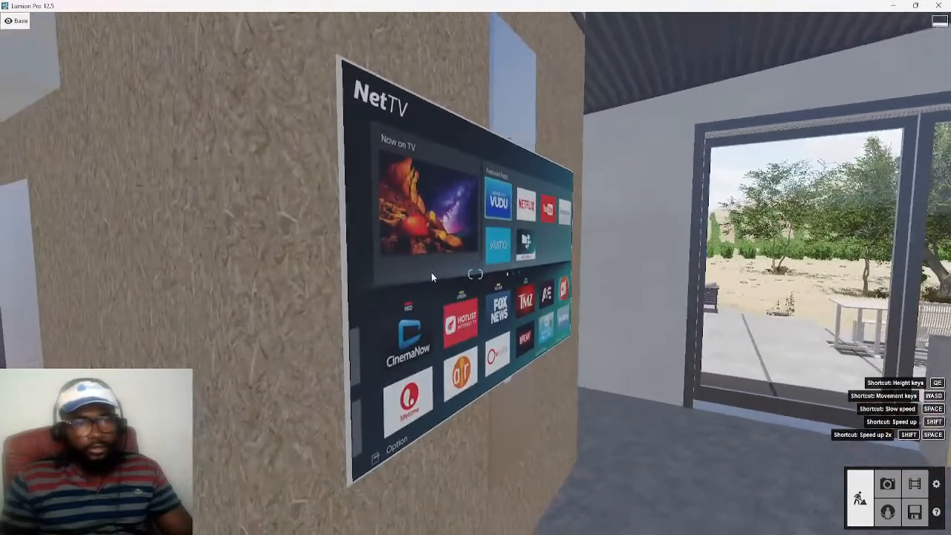
pyautogui.press('w')
pyautogui.moveTo(230, 284); pyautogui.dragTo(445, 339, button='right')
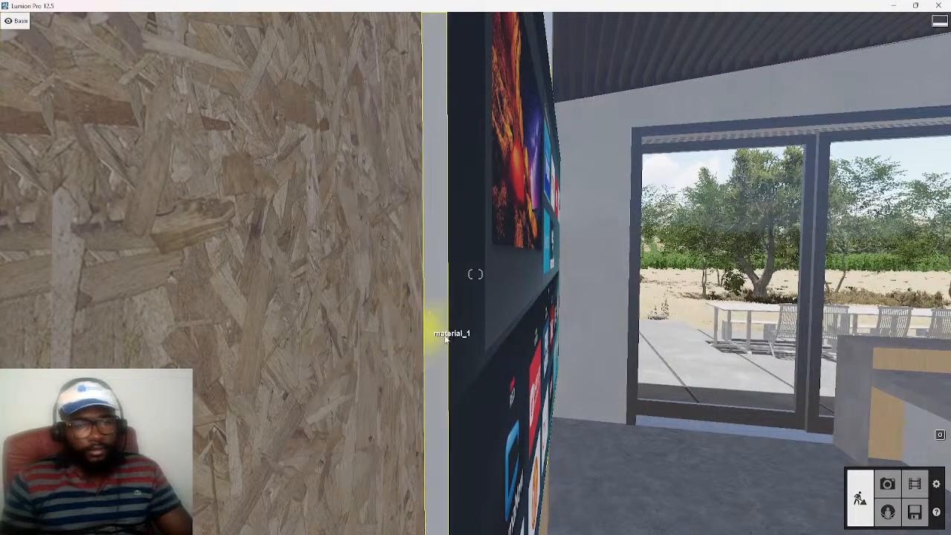
# Compare the material areas of the TV's thin outer edge and its screen with the wall beside them
pyautogui.press('d')
pyautogui.press('s')
pyautogui.moveTo(495, 346); pyautogui.dragTo(453, 341, button='right')
pyautogui.press('a')
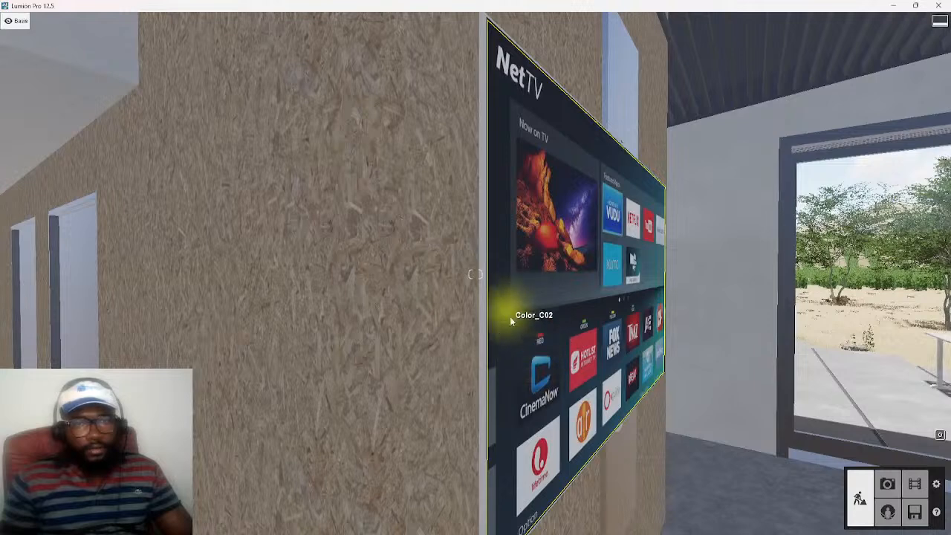
pyautogui.click(479, 359)
pyautogui.click(505, 363)
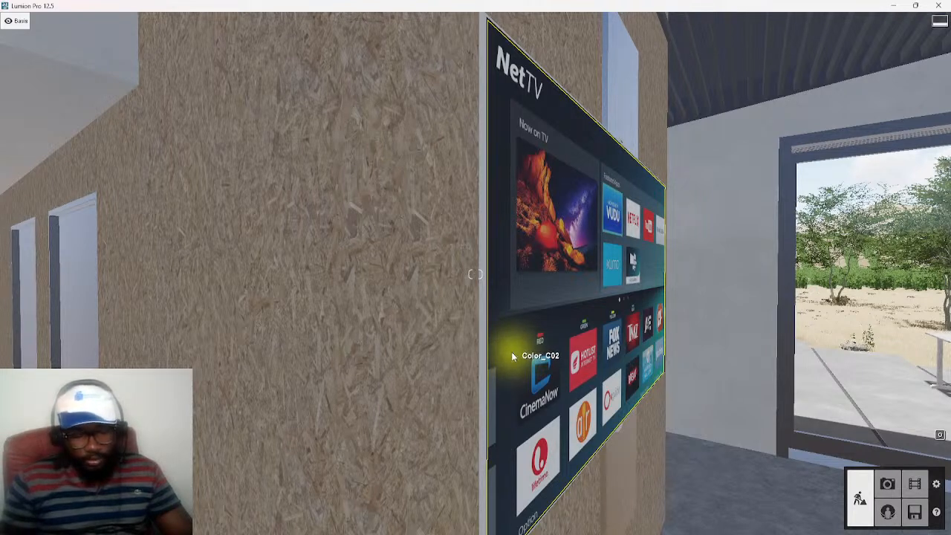
pyautogui.click(478, 359)
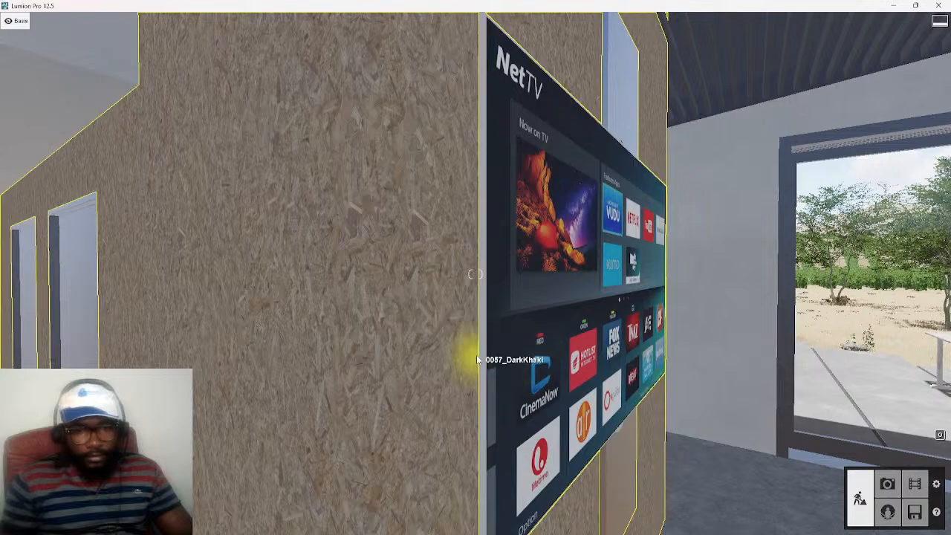
# Return to object placement and nudge the TV horizontally to centre it on the wall panel, checking it from the front
pyautogui.press('d')
pyautogui.moveTo(515, 360); pyautogui.dragTo(349, 397, button='right')
pyautogui.press('d')
pyautogui.press('a')
pyautogui.press('d')
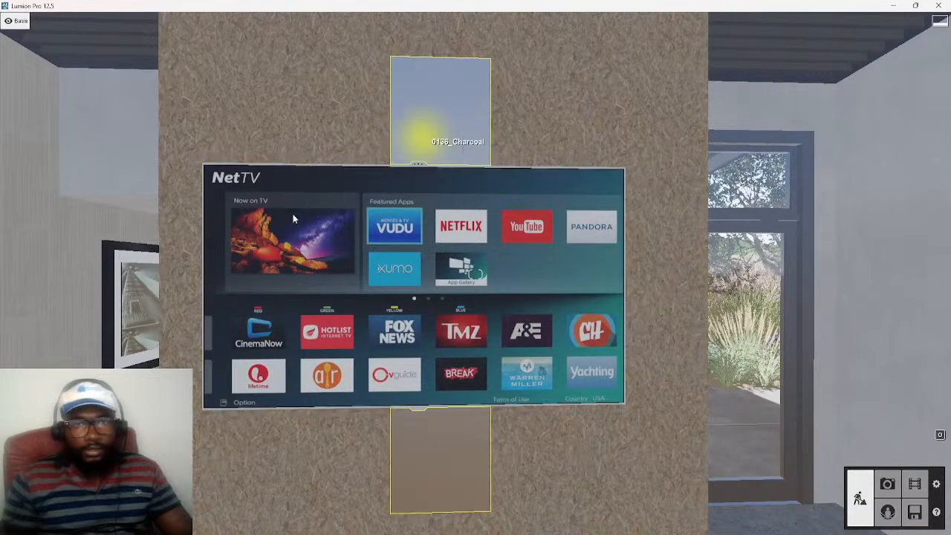
pyautogui.press('s')
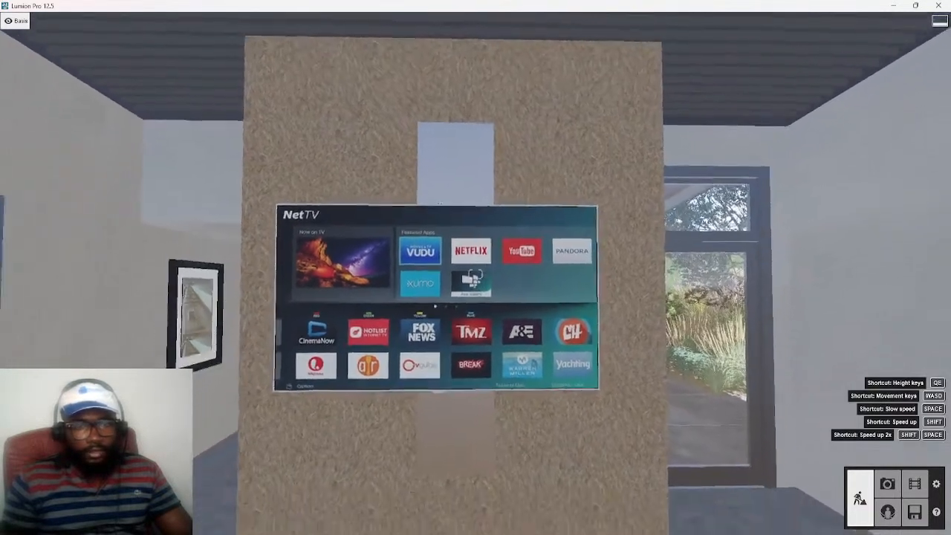
pyautogui.moveTo(307, 387)
pyautogui.mouseDown(button='right')
pyautogui.moveTo(338, 390)
pyautogui.moveTo(317, 391)
pyautogui.mouseUp(button='right')
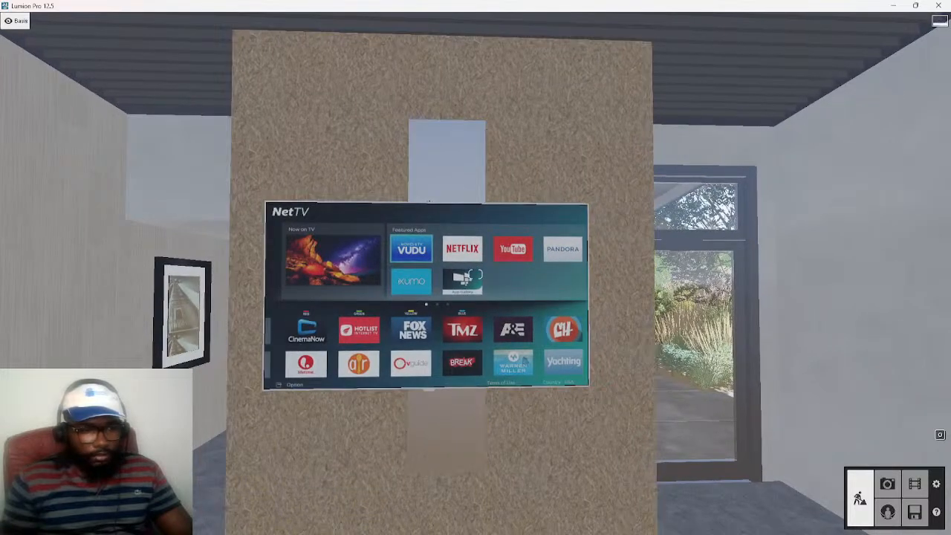
pyautogui.click(429, 202)
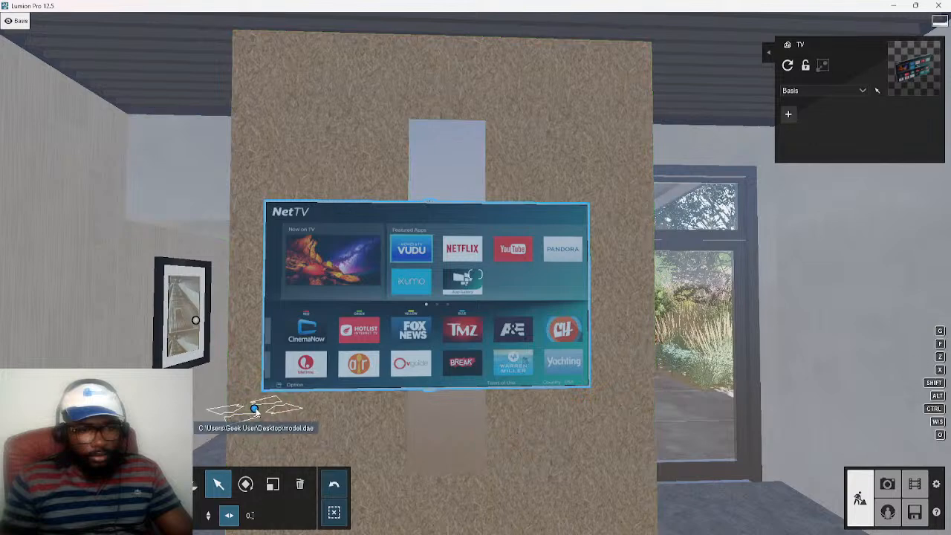
pyautogui.moveTo(262, 409); pyautogui.dragTo(261, 413)
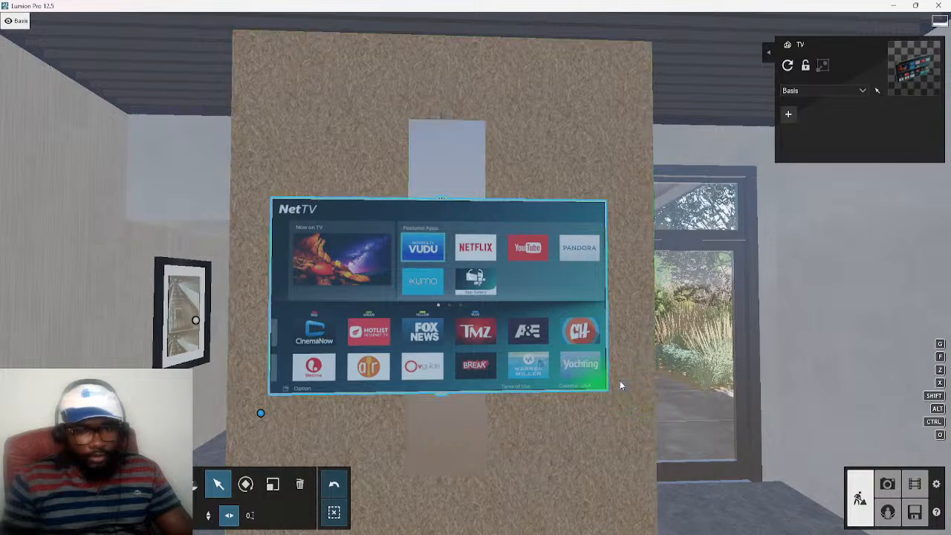
pyautogui.press('s')
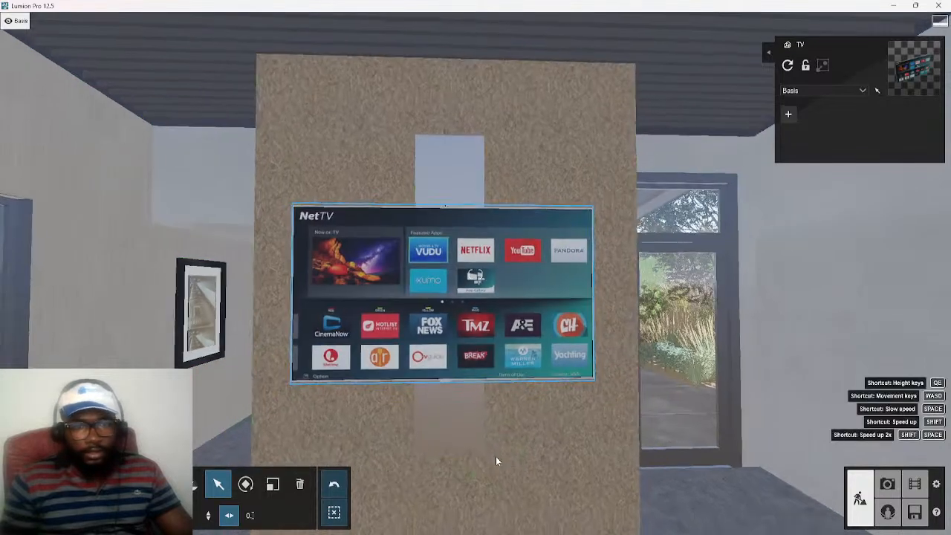
pyautogui.press('w')
pyautogui.moveTo(493, 432)
pyautogui.mouseDown(button='right')
pyautogui.moveTo(475, 275)
pyautogui.moveTo(499, 438)
pyautogui.mouseUp(button='right')
pyautogui.press('w')
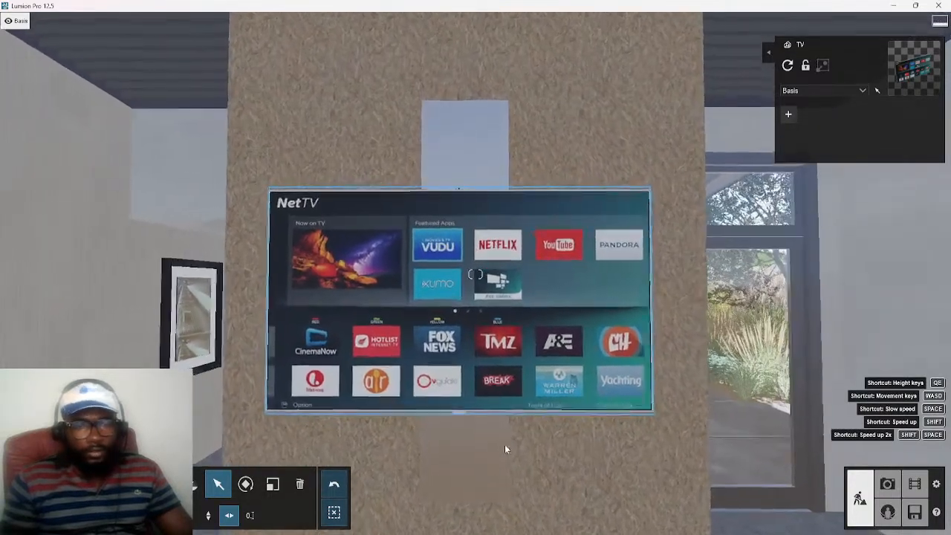
# View the mounted TV from the front and start recording a new movie clip in empty slot 4
pyautogui.moveTo(531, 465); pyautogui.dragTo(555, 459, button='right')
pyautogui.press('a')
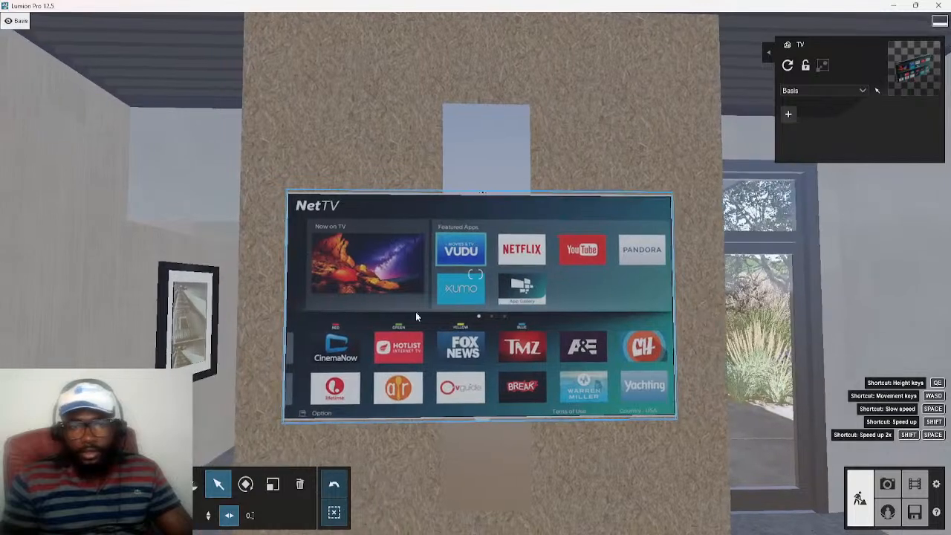
pyautogui.click(916, 484)
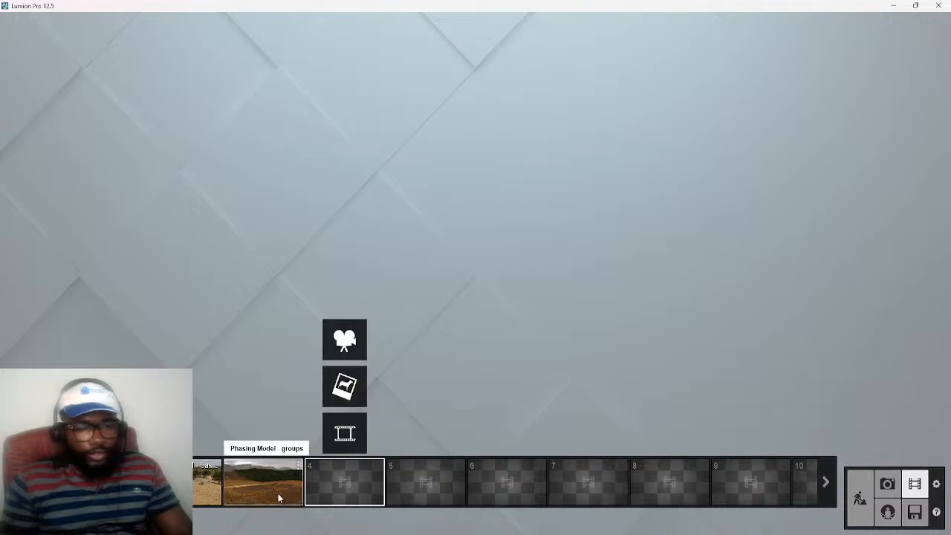
pyautogui.click(344, 339)
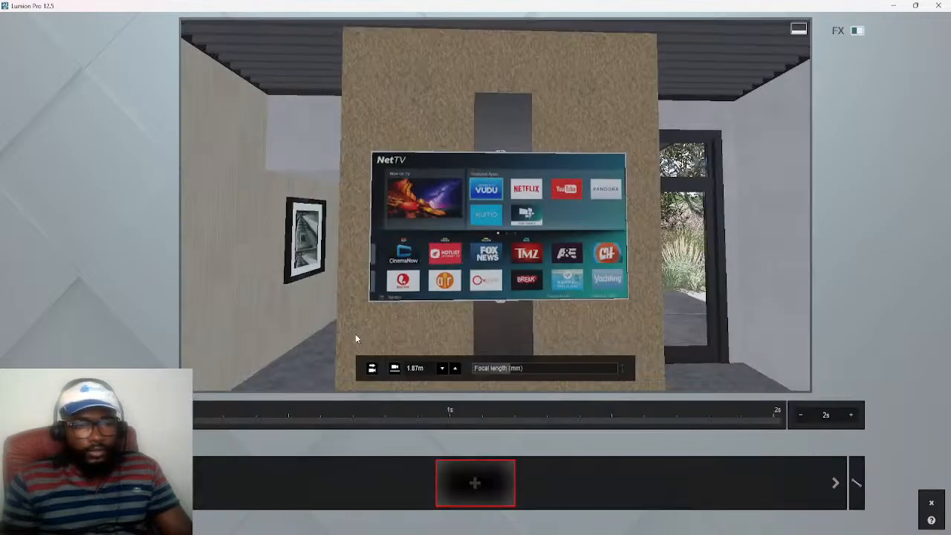
# Walk the recording camera through the interior to survey the TV wall, the corner display window and the kitchen side
pyautogui.press('w')
pyautogui.moveTo(559, 309); pyautogui.dragTo(297, 341, button='right')
pyautogui.press('s')
pyautogui.press('w')
pyautogui.press('s')
pyautogui.press('s')
pyautogui.press('w')
pyautogui.press('a')
pyautogui.press('s')
pyautogui.press('d')
pyautogui.press('w')
pyautogui.press('w')
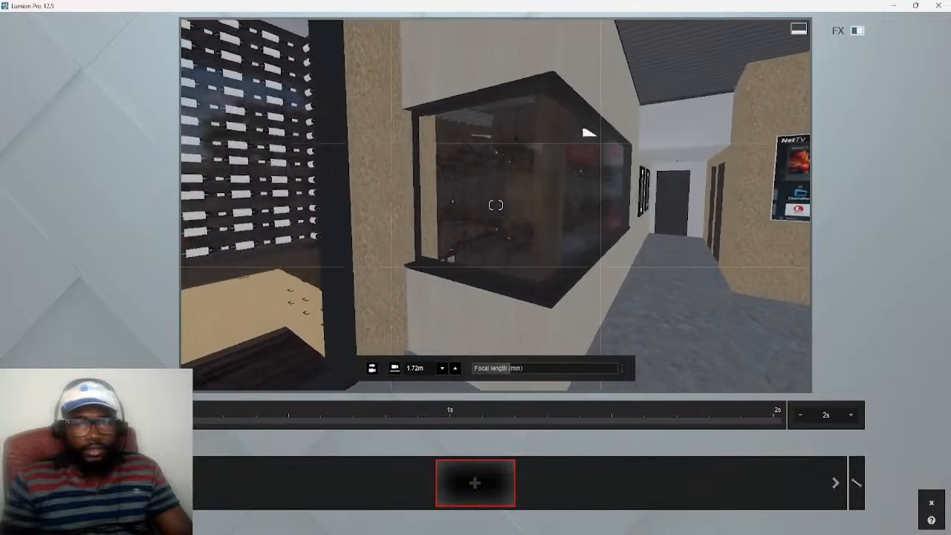
pyautogui.moveTo(495, 205); pyautogui.dragTo(605, 219, button='right')
pyautogui.moveTo(495, 205); pyautogui.dragTo(655, 204, button='right')
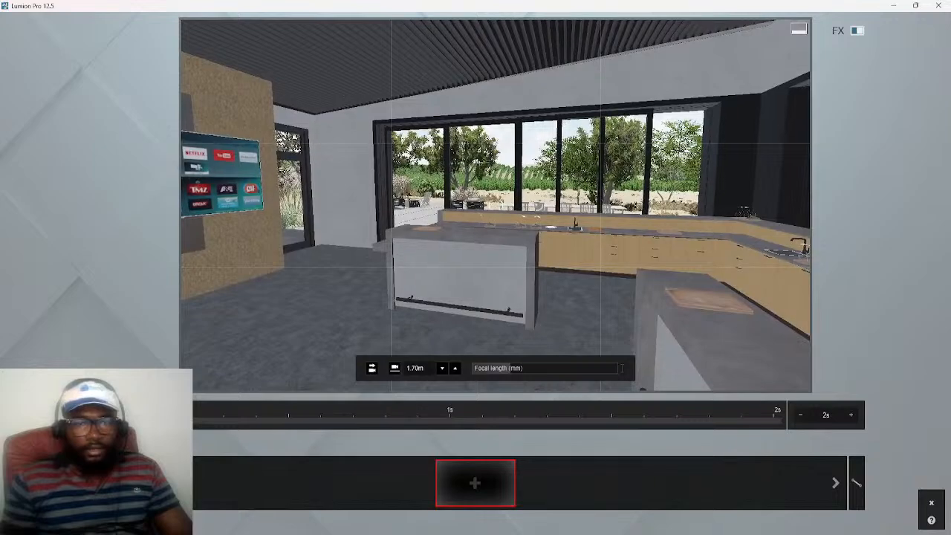
# Position the camera to face the glass doors of the wine cellar as the clip's opening view
pyautogui.moveTo(496, 205)
pyautogui.mouseDown(button='right')
pyautogui.moveTo(371, 215)
pyautogui.moveTo(495, 205)
pyautogui.moveTo(477, 205)
pyautogui.mouseUp(button='right')
pyautogui.press('s')
pyautogui.press('s')
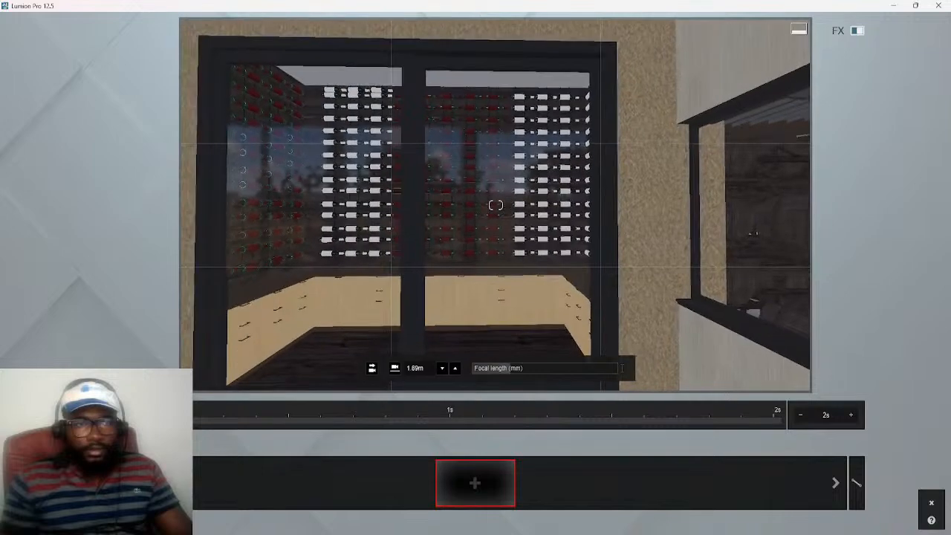
pyautogui.press('d')
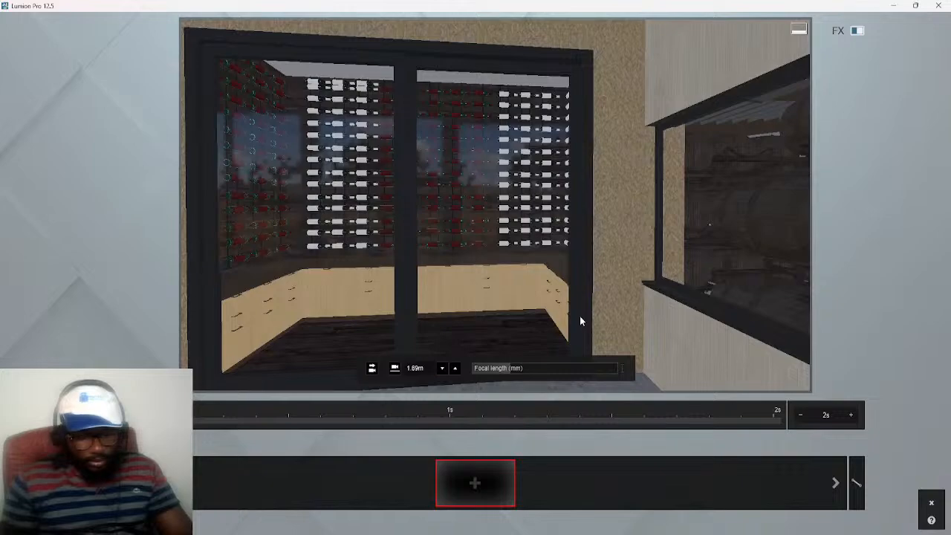
pyautogui.moveTo(532, 308)
pyautogui.mouseDown(button='right')
pyautogui.moveTo(508, 308)
pyautogui.moveTo(516, 298)
pyautogui.moveTo(522, 305)
pyautogui.mouseUp(button='right')
pyautogui.press('w')
pyautogui.press('s')
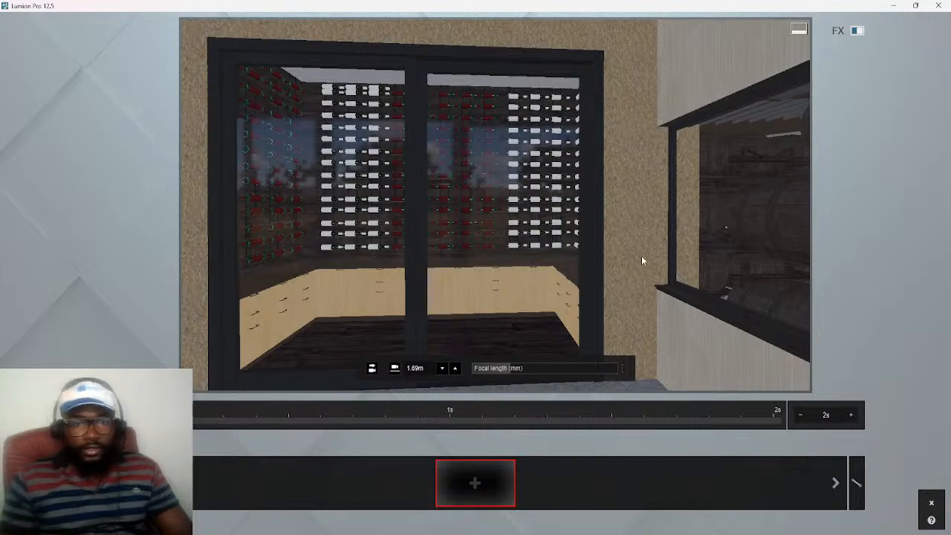
pyautogui.moveTo(646, 257)
pyautogui.mouseDown(button='right')
pyautogui.moveTo(626, 256)
pyautogui.moveTo(644, 257)
pyautogui.mouseUp(button='right')
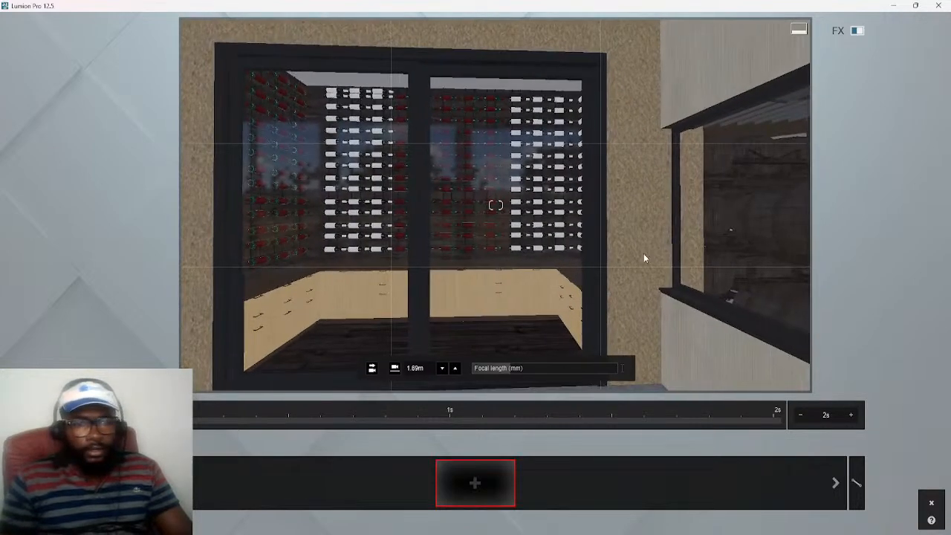
# Set the focal length to about 20.3 mm, level the camera at the wine cellar and add the first keyframe
pyautogui.moveTo(505, 368); pyautogui.dragTo(521, 371)
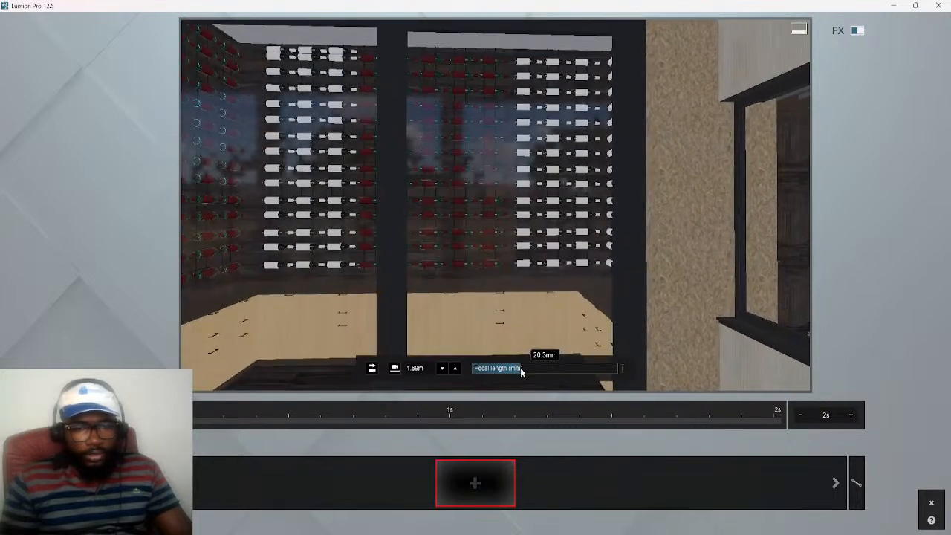
pyautogui.press('s')
pyautogui.press('s')
pyautogui.moveTo(609, 272)
pyautogui.mouseDown(button='right')
pyautogui.moveTo(609, 264)
pyautogui.moveTo(604, 273)
pyautogui.mouseUp(button='right')
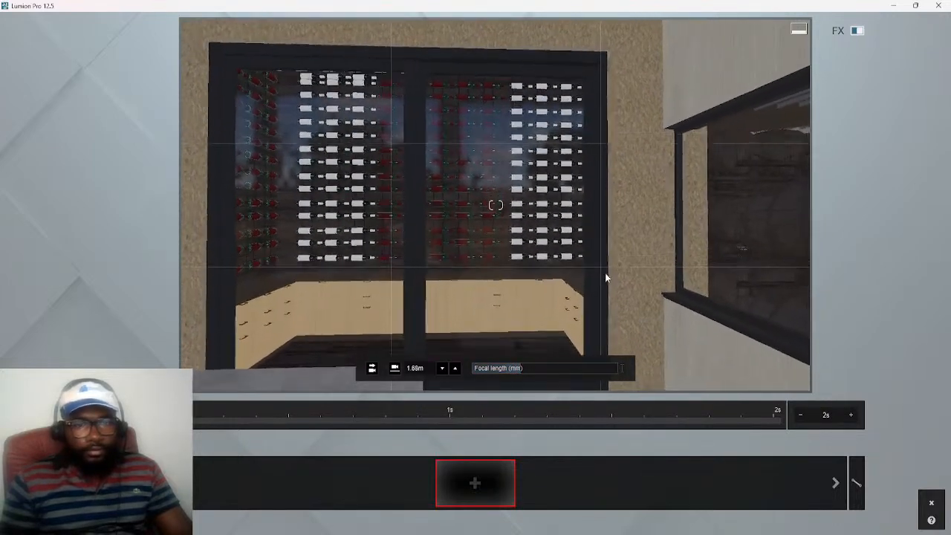
pyautogui.click(374, 371)
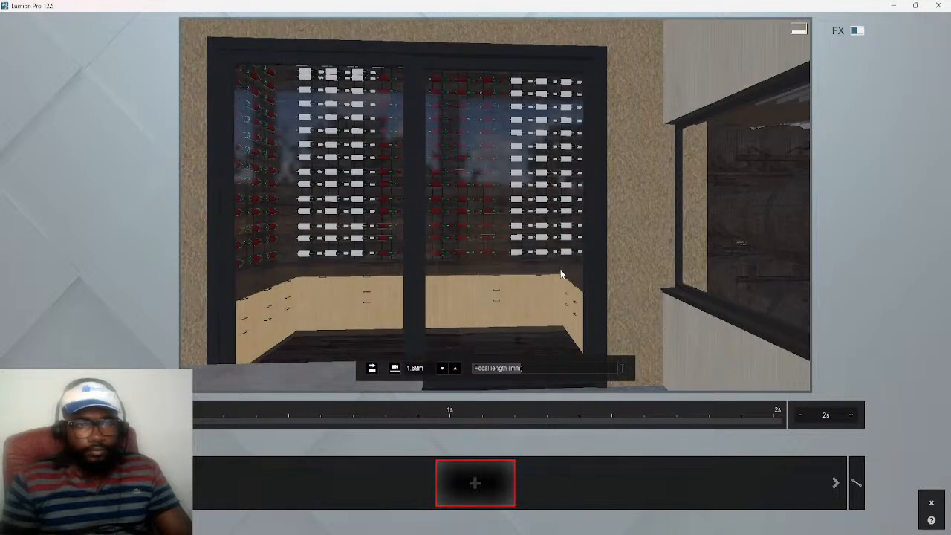
pyautogui.moveTo(582, 265); pyautogui.dragTo(580, 255, button='right')
pyautogui.click(371, 369)
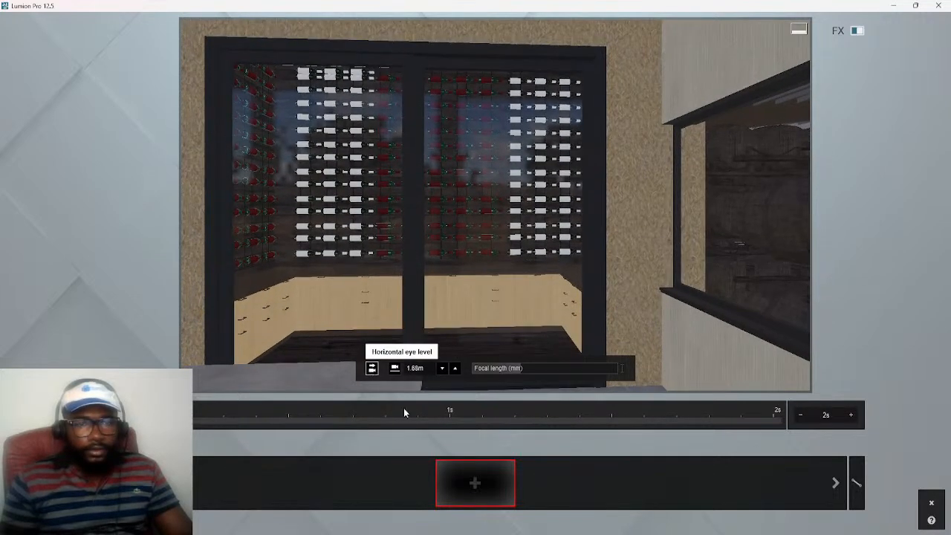
pyautogui.click(475, 484)
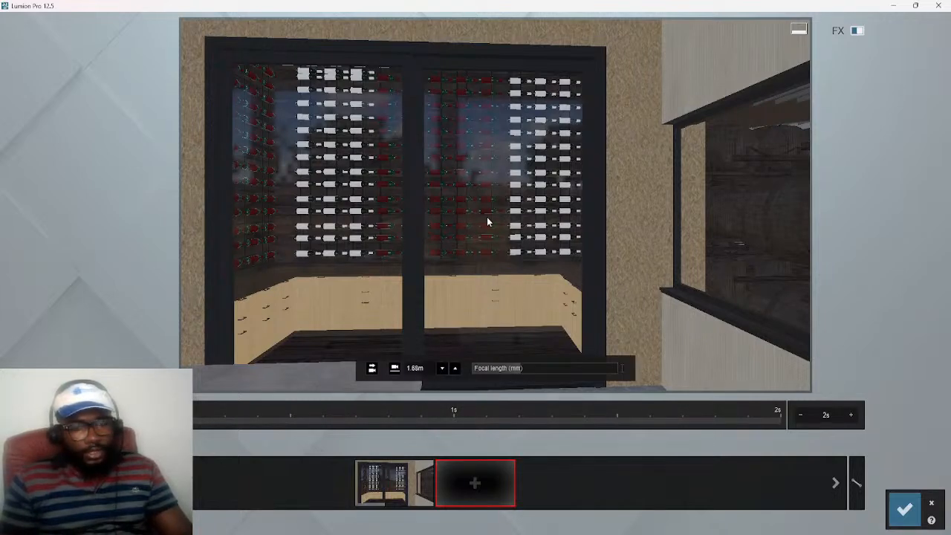
# Turn the camera toward the corner display window and add one wide keyframe and one closer keyframe with a longer focal length
pyautogui.moveTo(511, 375)
pyautogui.moveTo(520, 370); pyautogui.dragTo(509, 368)
pyautogui.moveTo(495, 205); pyautogui.dragTo(634, 205, button='right')
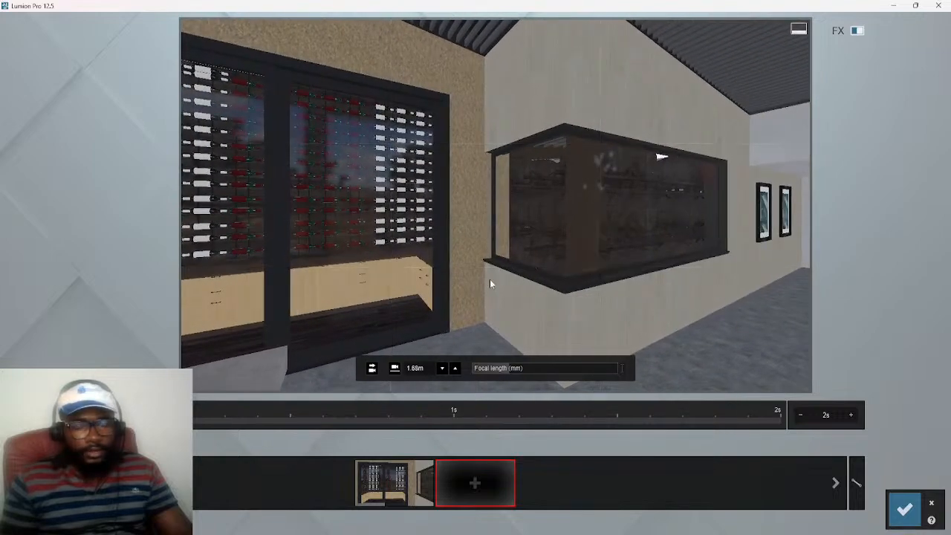
pyautogui.click(475, 484)
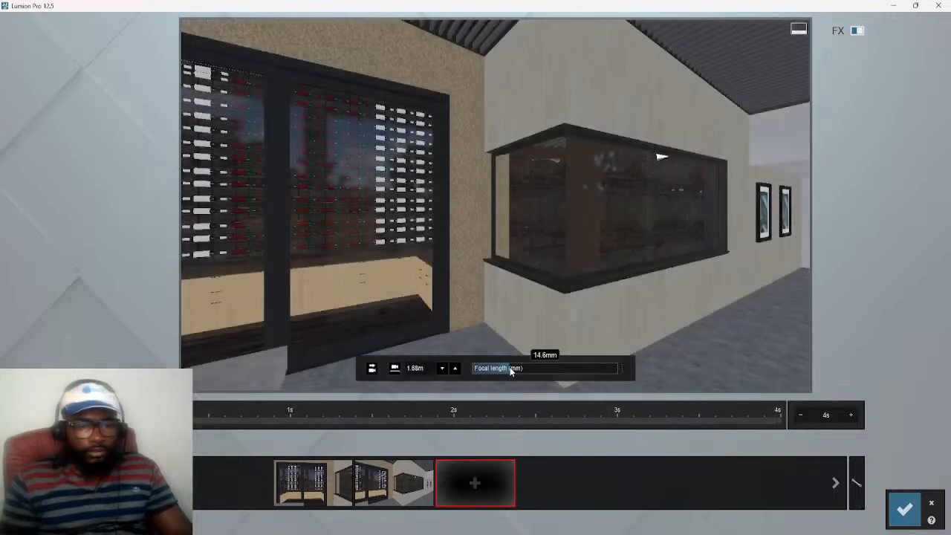
pyautogui.moveTo(509, 368); pyautogui.dragTo(521, 369)
pyautogui.click(475, 484)
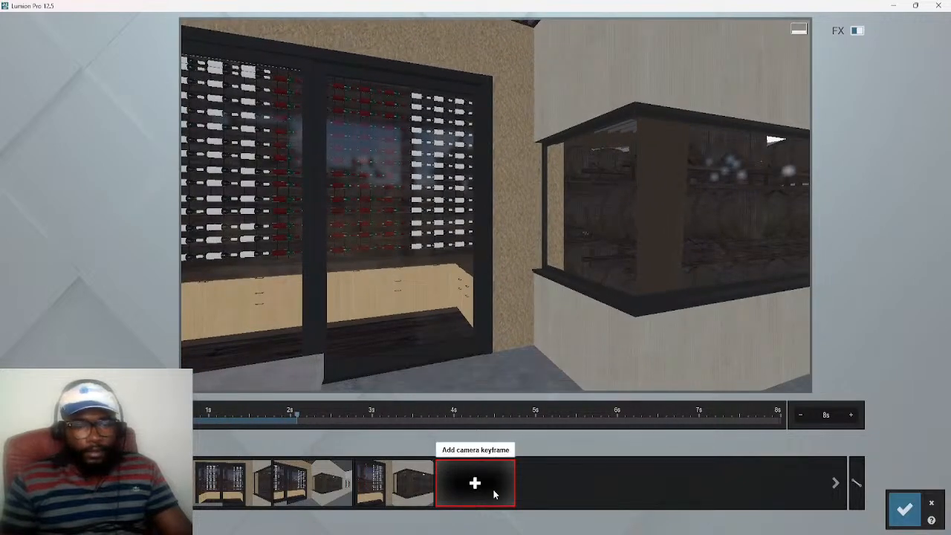
# Turn the camera to show the TV wall and the room, level it and add a keyframe
pyautogui.moveTo(512, 275); pyautogui.dragTo(782, 275, button='right')
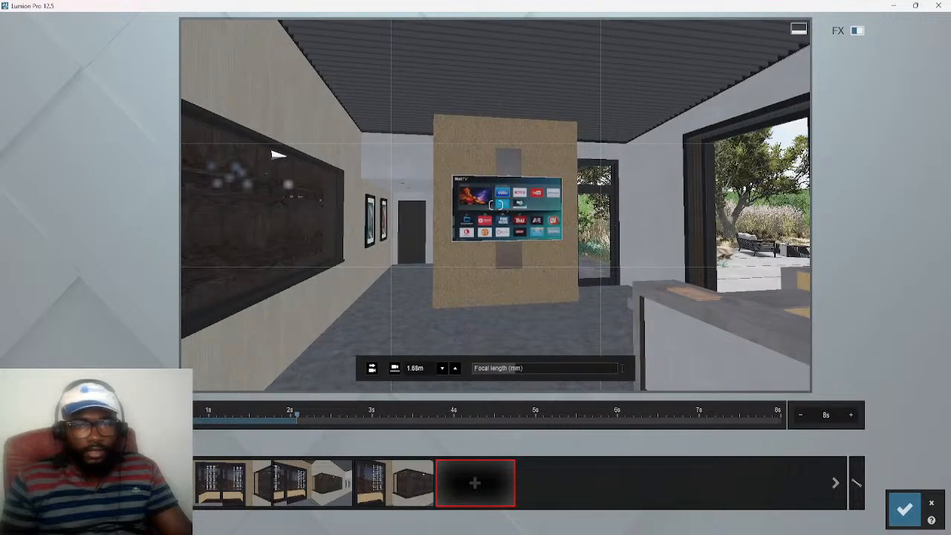
pyautogui.moveTo(783, 274); pyautogui.dragTo(806, 276, button='right')
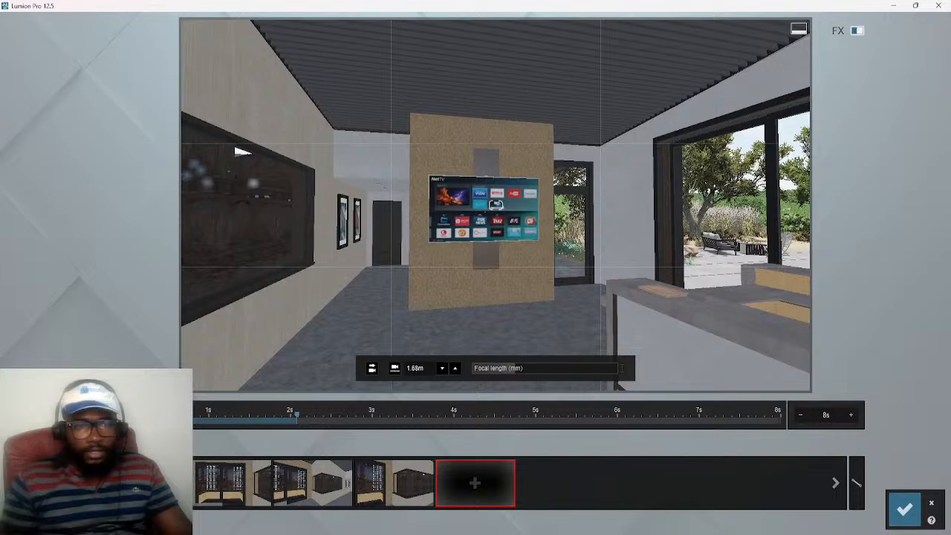
pyautogui.moveTo(444, 294); pyautogui.dragTo(433, 298, button='right')
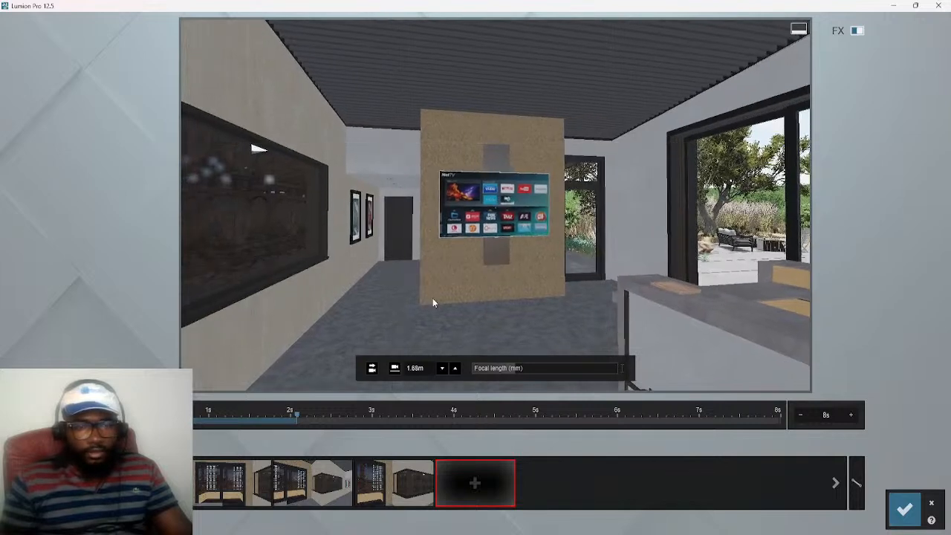
pyautogui.click(372, 368)
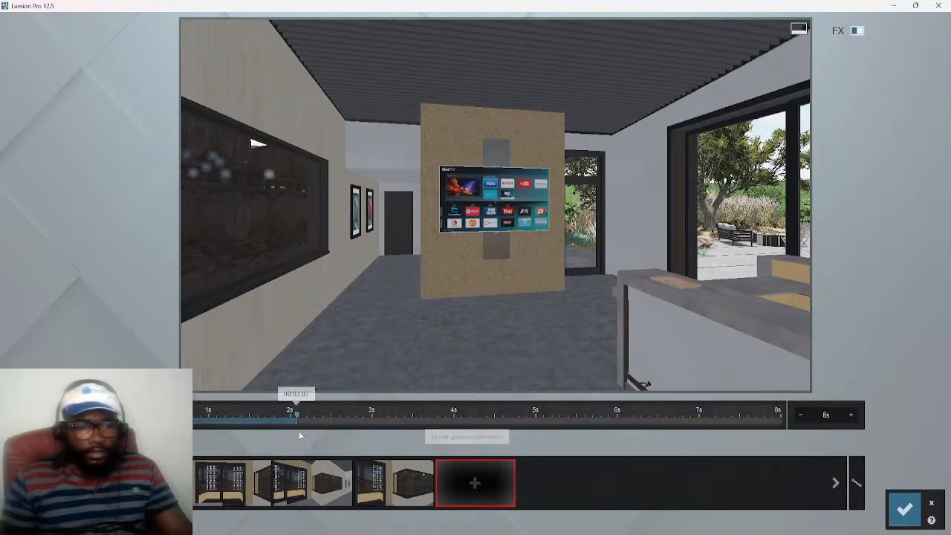
pyautogui.click(475, 485)
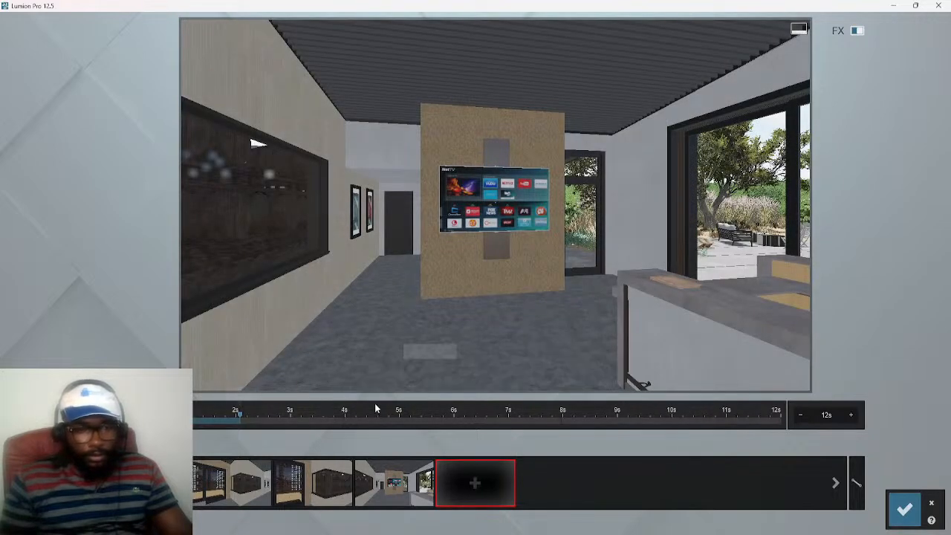
# Increase the focal length to about 28.1 mm, reframe the TV wall and add another keyframe
pyautogui.moveTo(348, 379)
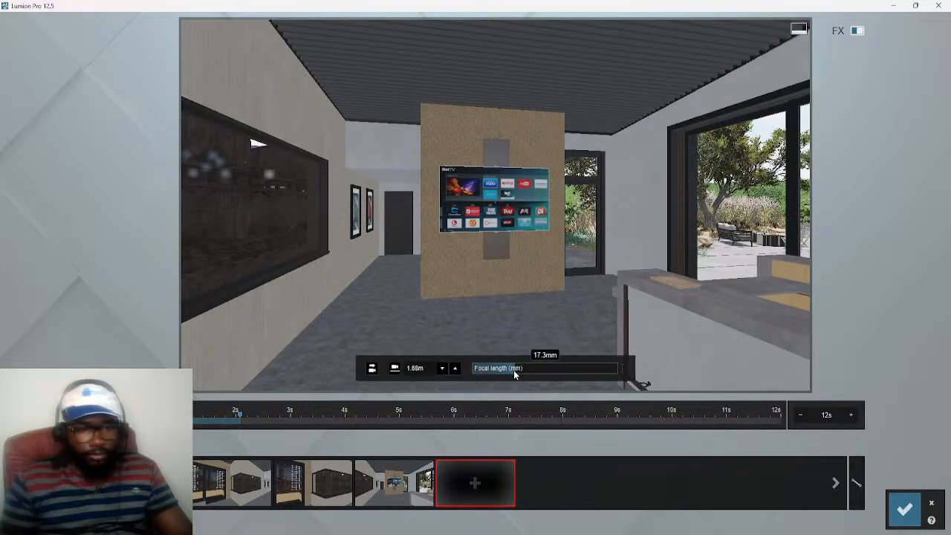
pyautogui.moveTo(518, 370); pyautogui.dragTo(530, 371)
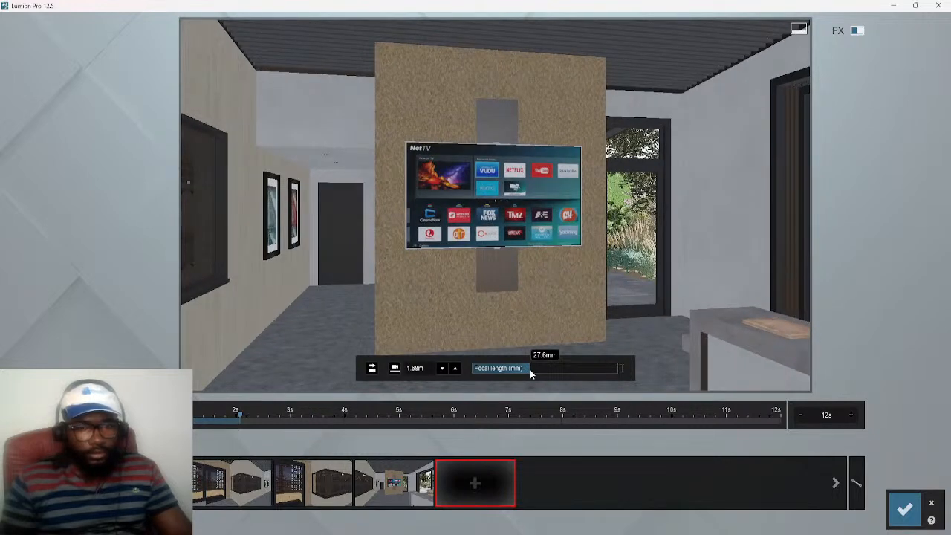
pyautogui.moveTo(530, 370); pyautogui.dragTo(530, 372)
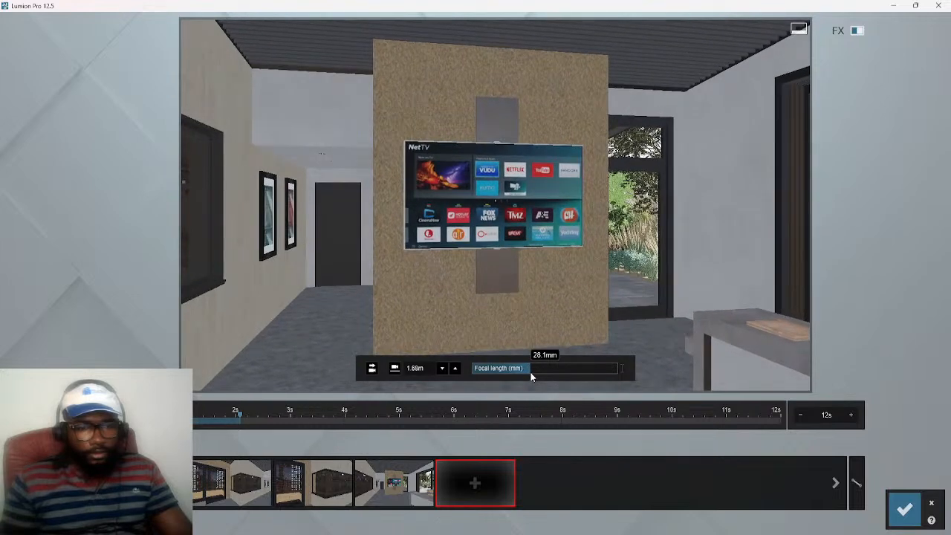
pyautogui.moveTo(535, 275); pyautogui.dragTo(514, 281, button='right')
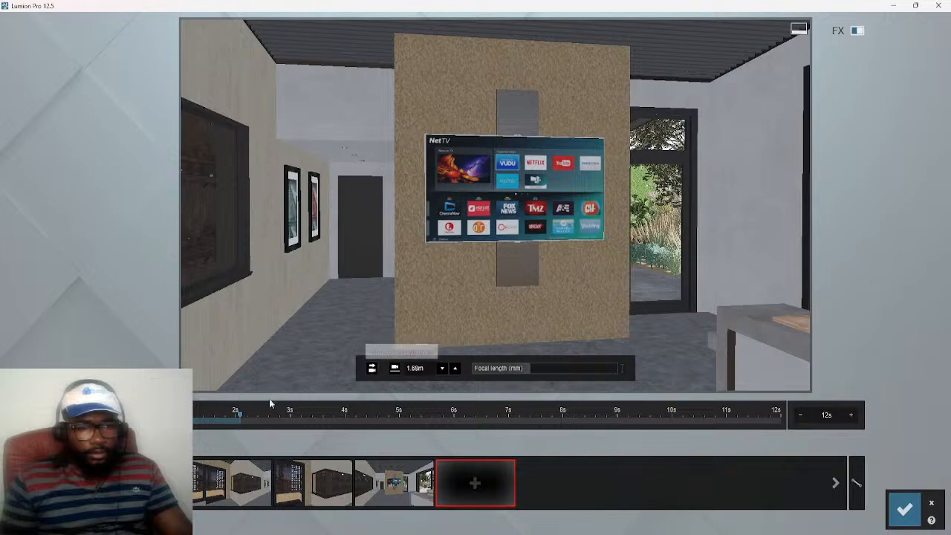
pyautogui.click(474, 484)
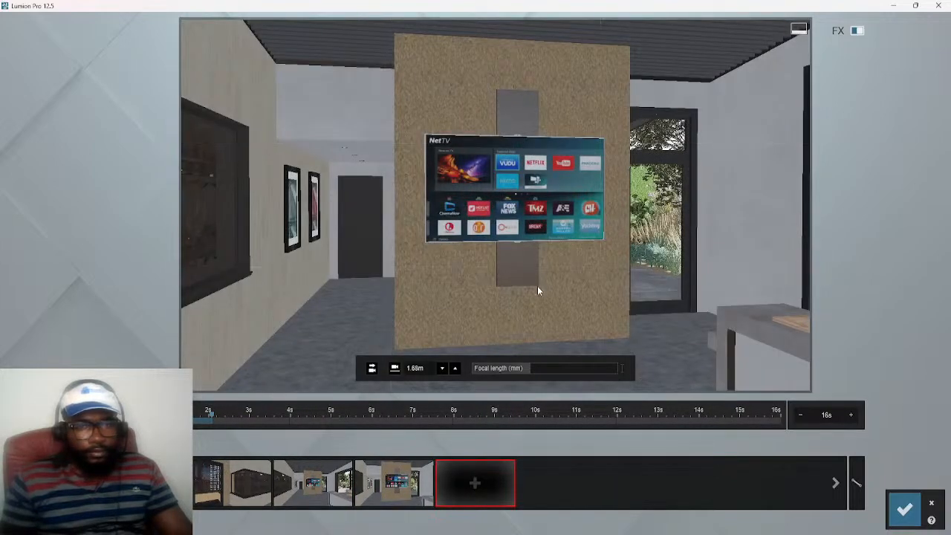
# Move the camera forward until the mounted TV fills most of the frame and add a close-up keyframe
pyautogui.press('w')
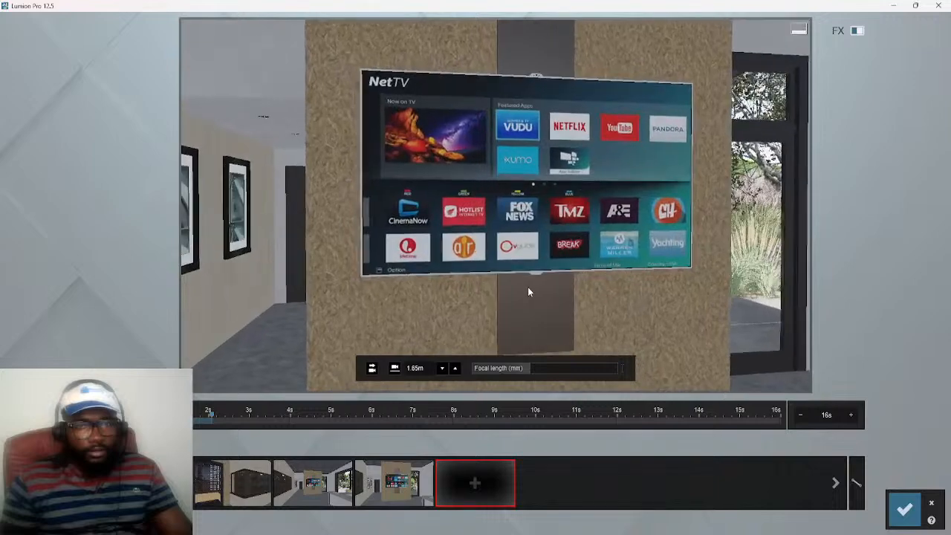
pyautogui.press('w')
pyautogui.moveTo(521, 210)
pyautogui.mouseDown(button='right')
pyautogui.moveTo(505, 195)
pyautogui.moveTo(530, 201)
pyautogui.mouseUp(button='right')
pyautogui.press('d')
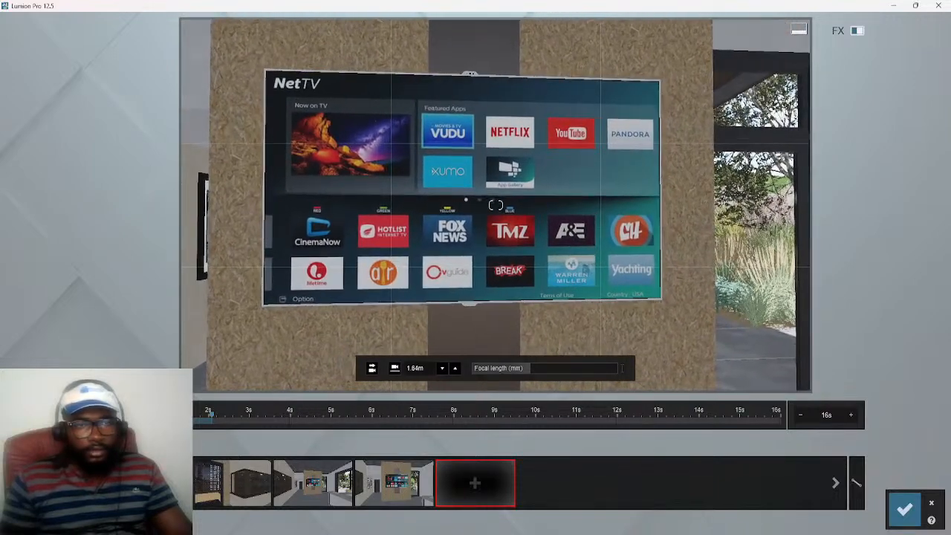
pyautogui.click(469, 490)
# Turn the camera to the glass door facing the patio, set the focal length to 20.3 mm and add a keyframe
pyautogui.moveTo(504, 366); pyautogui.dragTo(512, 367, button='right')
pyautogui.moveTo(495, 205); pyautogui.dragTo(631, 218, button='right')
pyautogui.moveTo(496, 205); pyautogui.dragTo(524, 200, button='right')
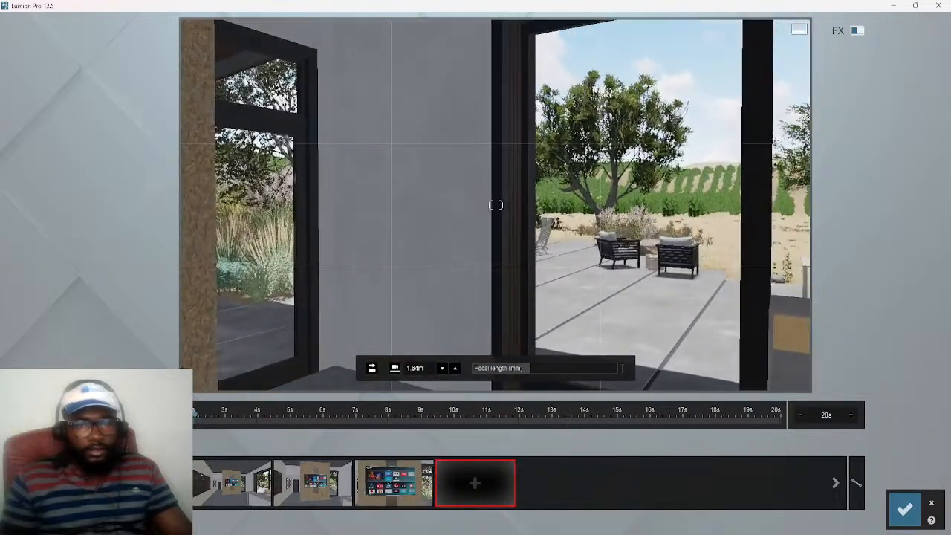
pyautogui.click(528, 369)
pyautogui.moveTo(528, 372)
pyautogui.mouseDown()
pyautogui.moveTo(513, 369)
pyautogui.moveTo(520, 375)
pyautogui.mouseUp()
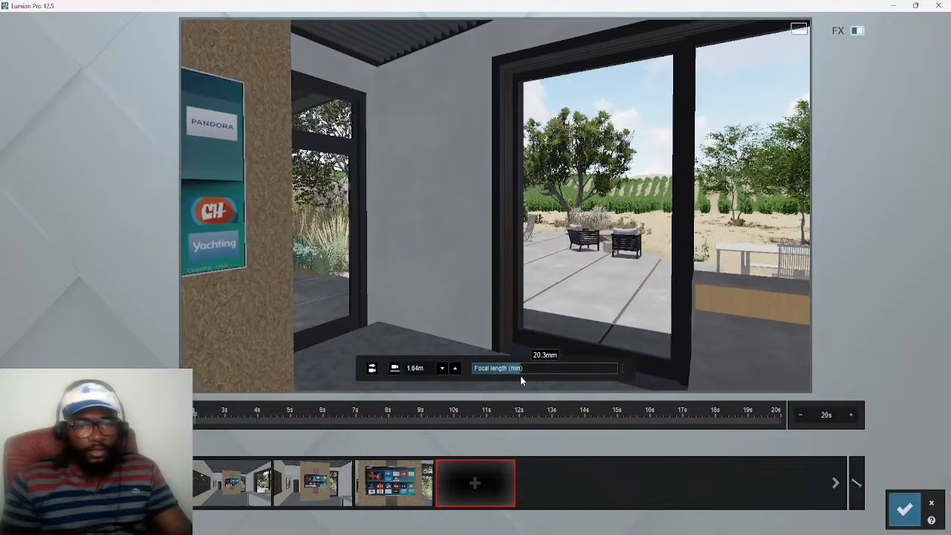
pyautogui.click(469, 495)
# Add a levelled keyframe of the kitchen counter and windows, and save the recorded camera path as the clip
pyautogui.moveTo(425, 295); pyautogui.dragTo(698, 287, button='right')
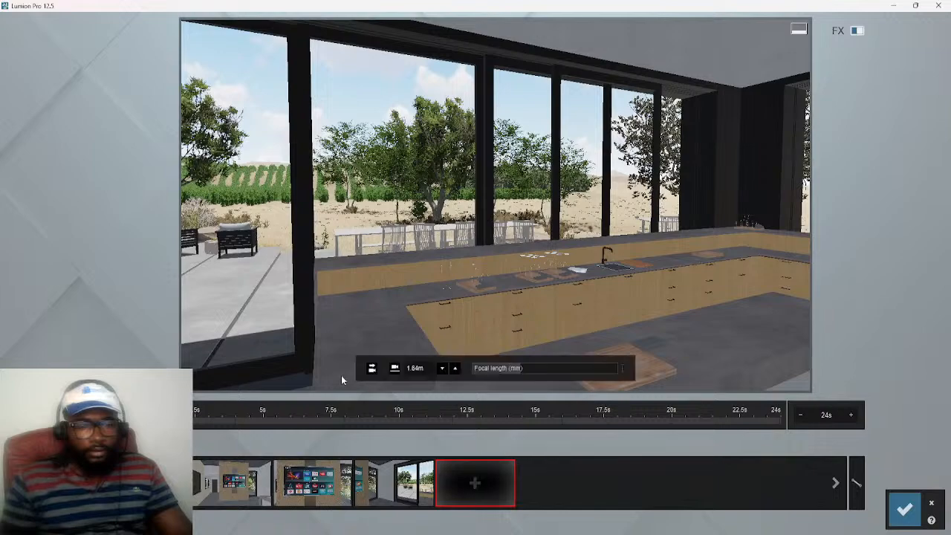
pyautogui.click(372, 369)
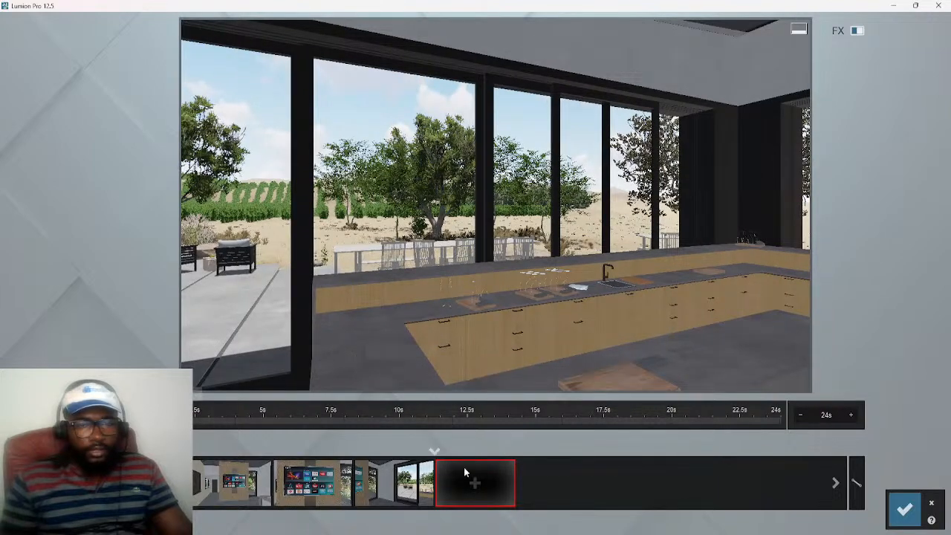
pyautogui.click(475, 485)
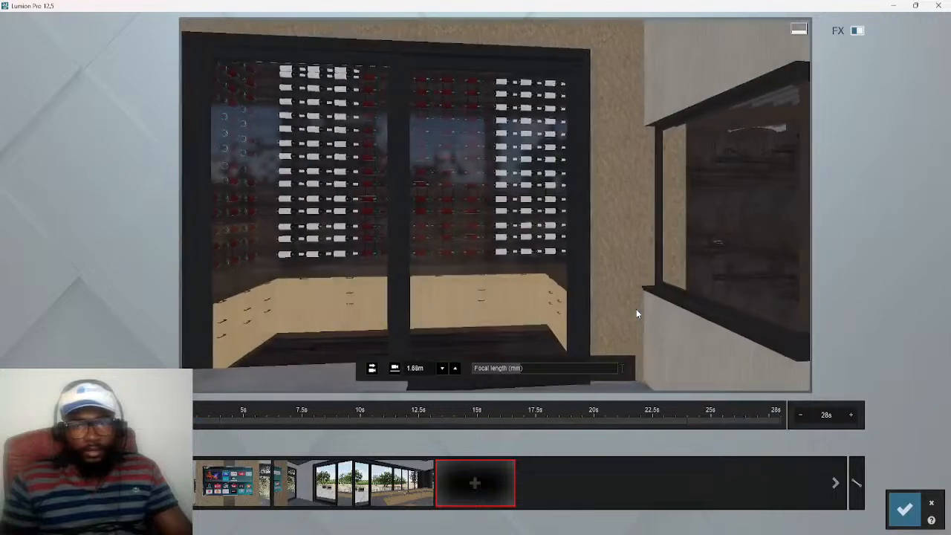
pyautogui.click(905, 509)
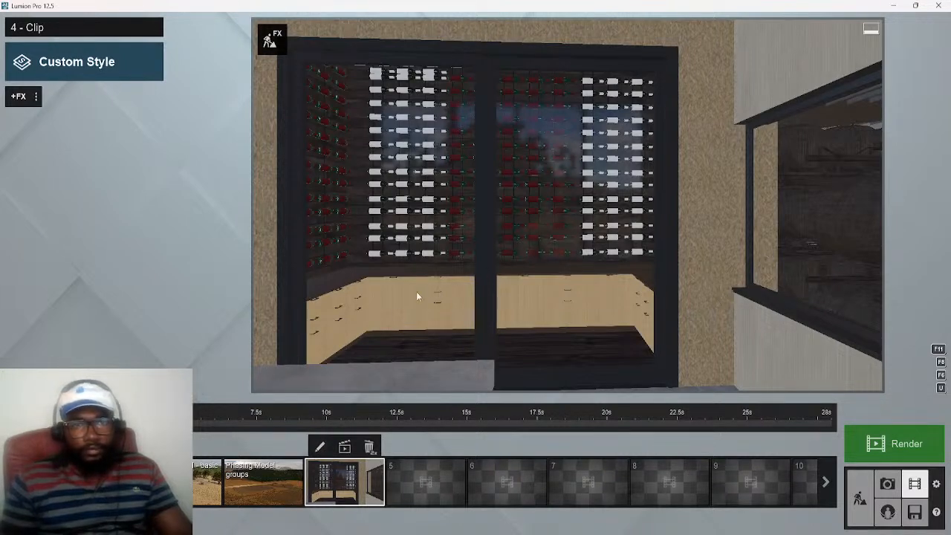
# Return to Build mode and move the camera through the interior until it faces the wall-mounted TV
pyautogui.click(508, 307)
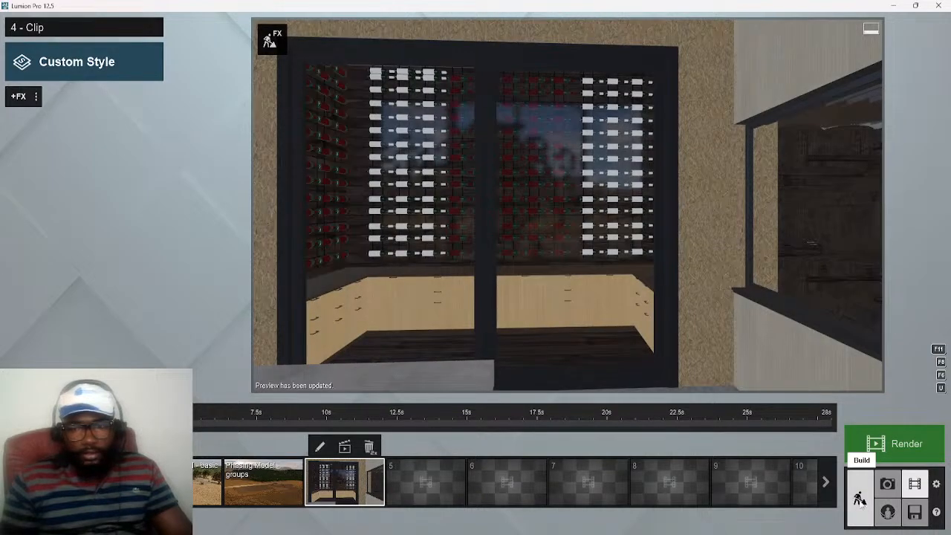
pyautogui.click(860, 503)
pyautogui.moveTo(472, 356); pyautogui.dragTo(813, 268, button='right')
pyautogui.moveTo(378, 372); pyautogui.dragTo(430, 368, button='right')
pyautogui.press('w')
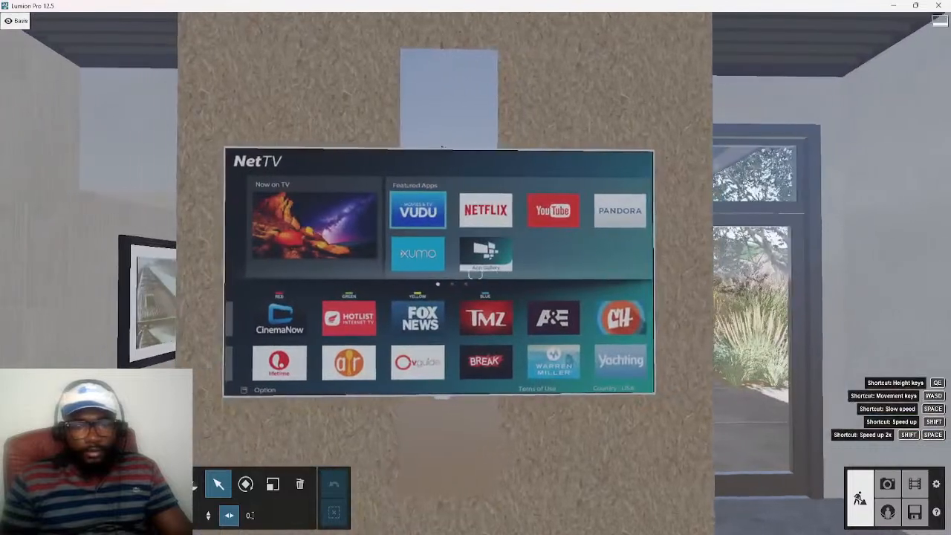
pyautogui.press('w')
pyautogui.press('s')
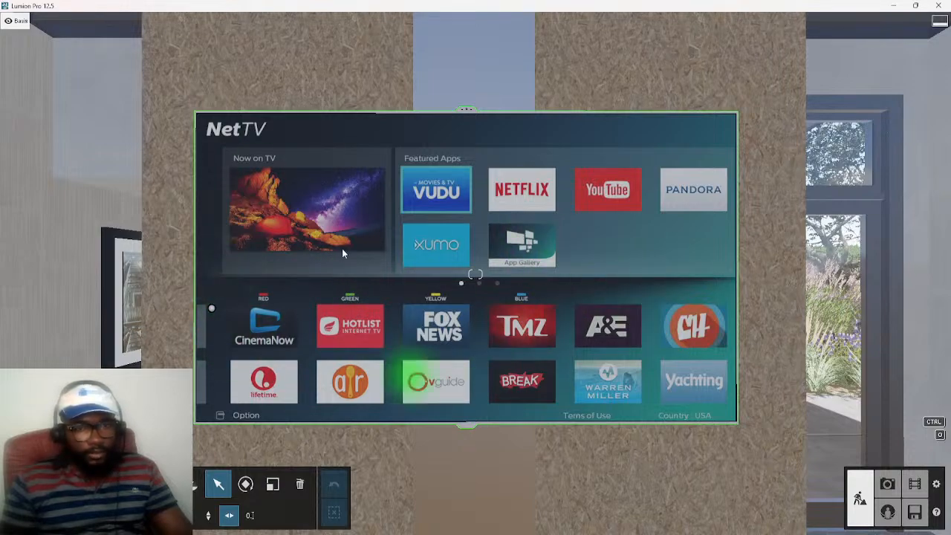
# Frame the TV up close, select its screen material for editing and assign it the Standard material
pyautogui.press('a')
pyautogui.moveTo(654, 360); pyautogui.dragTo(719, 362, button='right')
pyautogui.press('a')
pyautogui.press('w')
pyautogui.press('d')
pyautogui.press('s')
pyautogui.press('w')
pyautogui.press('a')
pyautogui.press('s')
pyautogui.moveTo(622, 371)
pyautogui.mouseDown(button='right')
pyautogui.moveTo(597, 378)
pyautogui.moveTo(625, 368)
pyautogui.mouseUp(button='right')
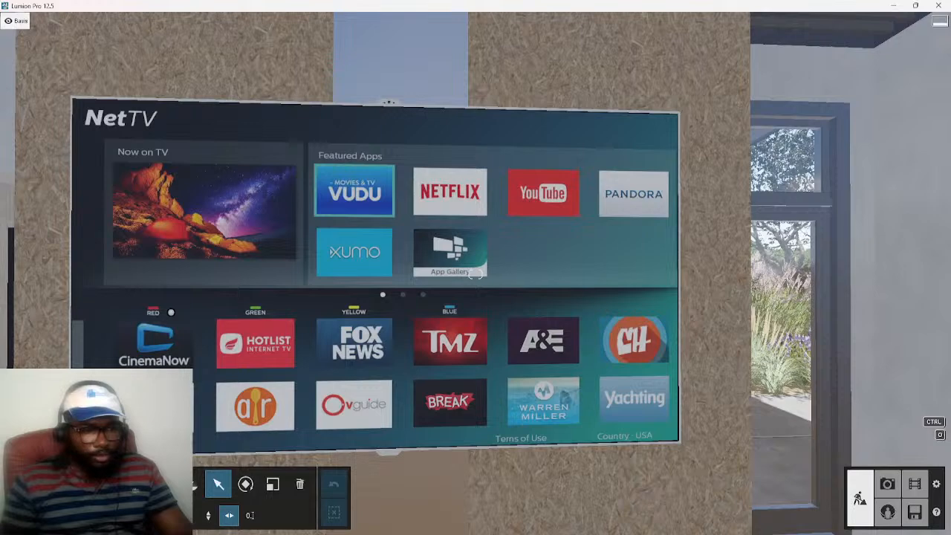
pyautogui.click(48, 485)
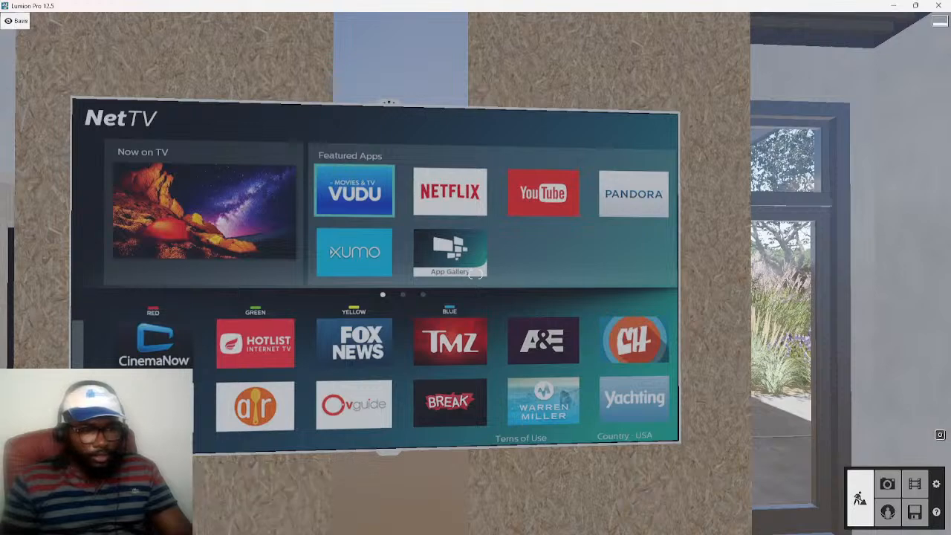
pyautogui.click(233, 346)
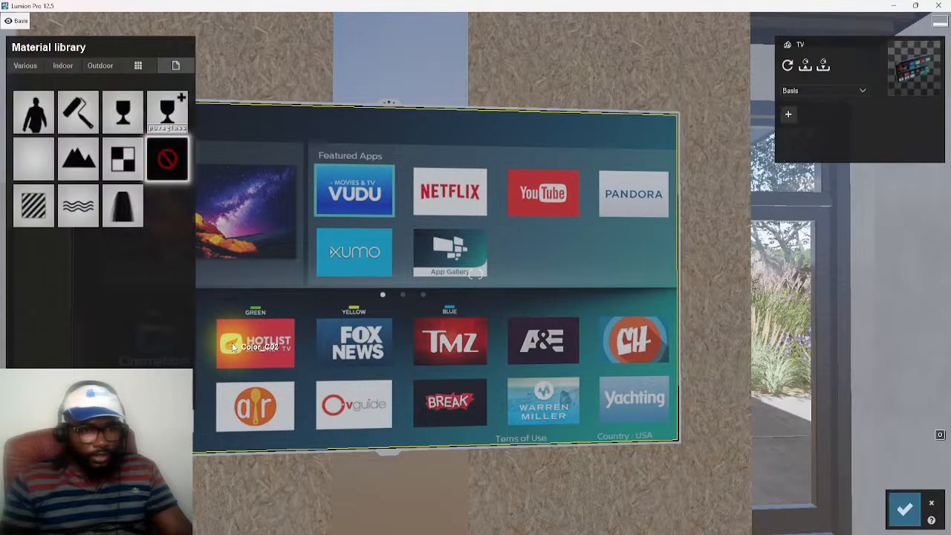
pyautogui.click(33, 206)
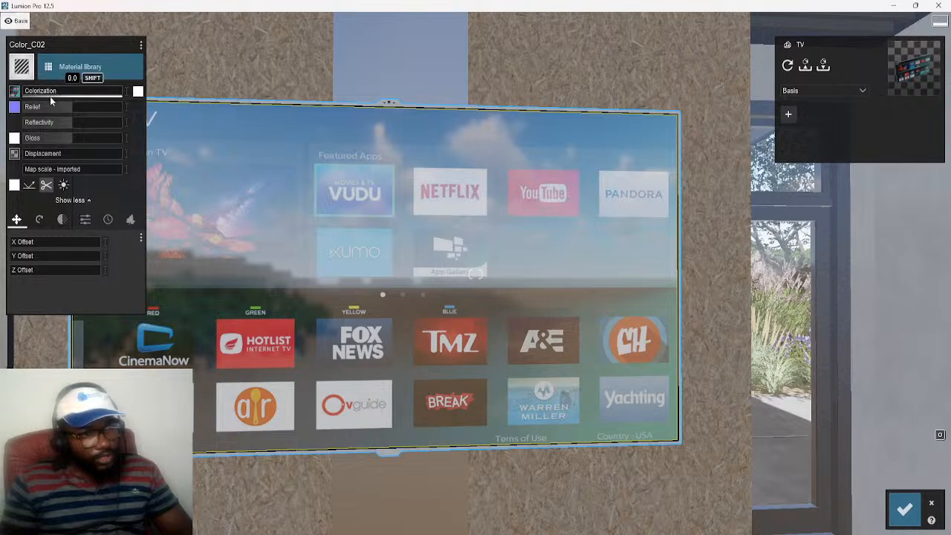
# Import the "office design video" file from the Desktop as the TV screen material's color map
pyautogui.moveTo(36, 93)
pyautogui.mouseDown()
pyautogui.moveTo(117, 95)
pyautogui.moveTo(82, 95)
pyautogui.moveTo(122, 108)
pyautogui.moveTo(27, 106)
pyautogui.mouseUp()
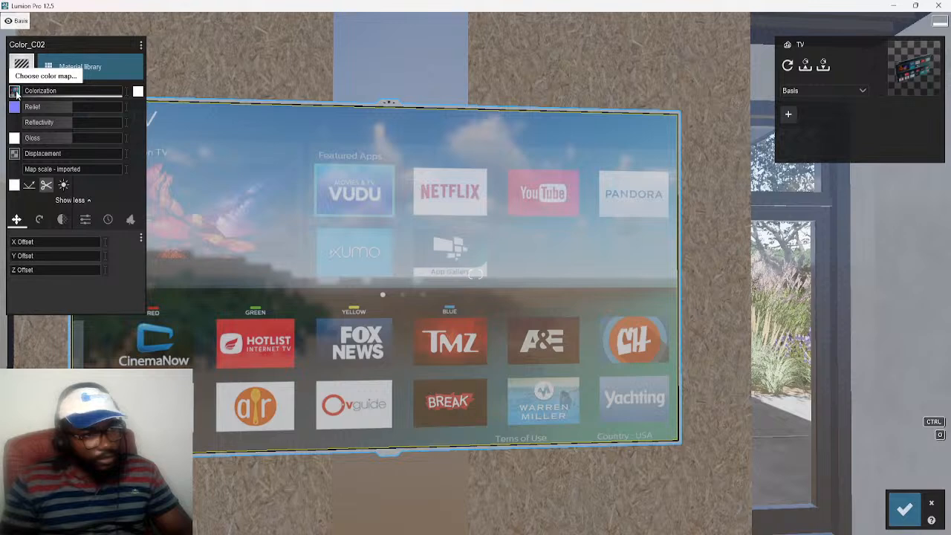
pyautogui.click(15, 91)
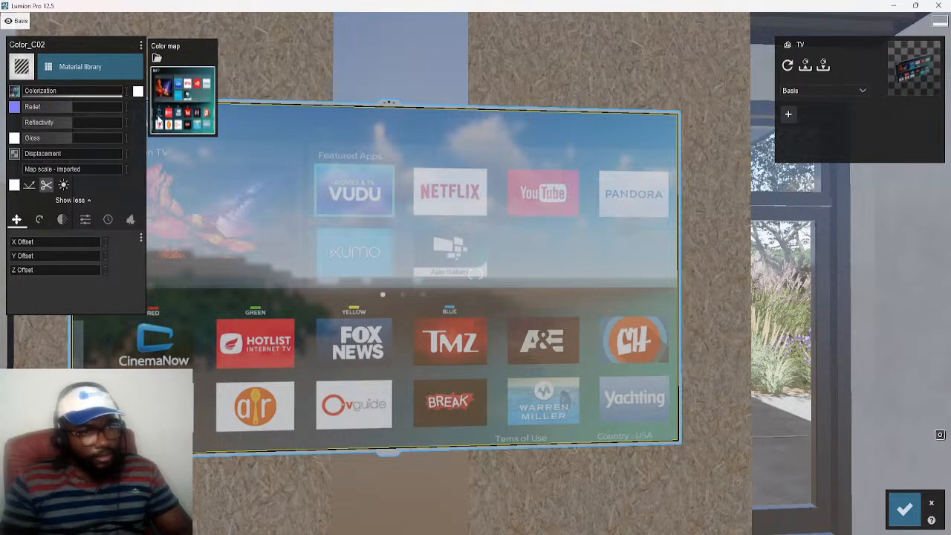
pyautogui.click(185, 112)
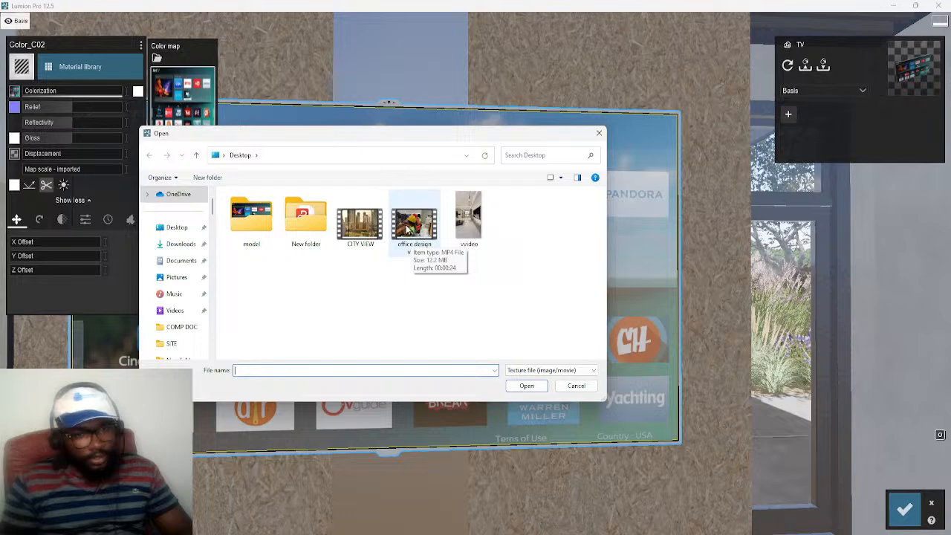
pyautogui.click(407, 231)
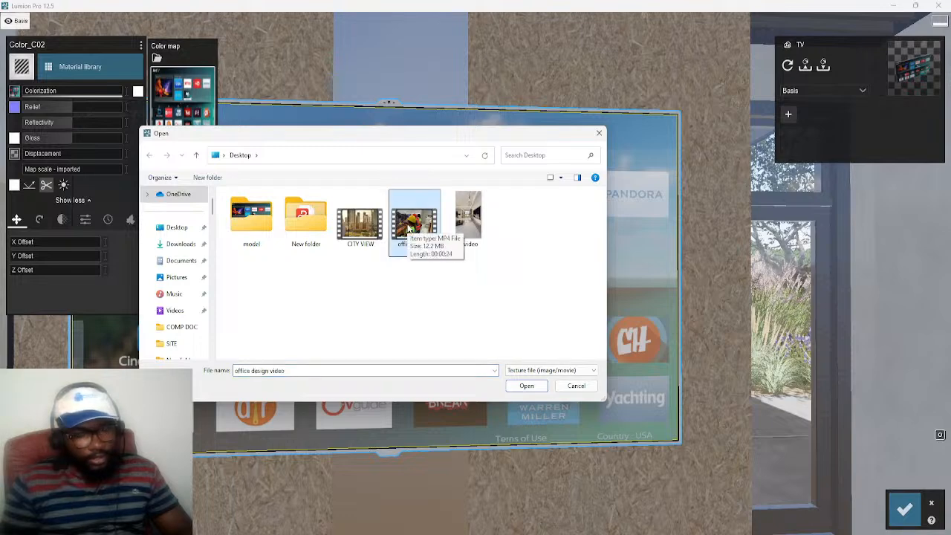
pyautogui.click(525, 387)
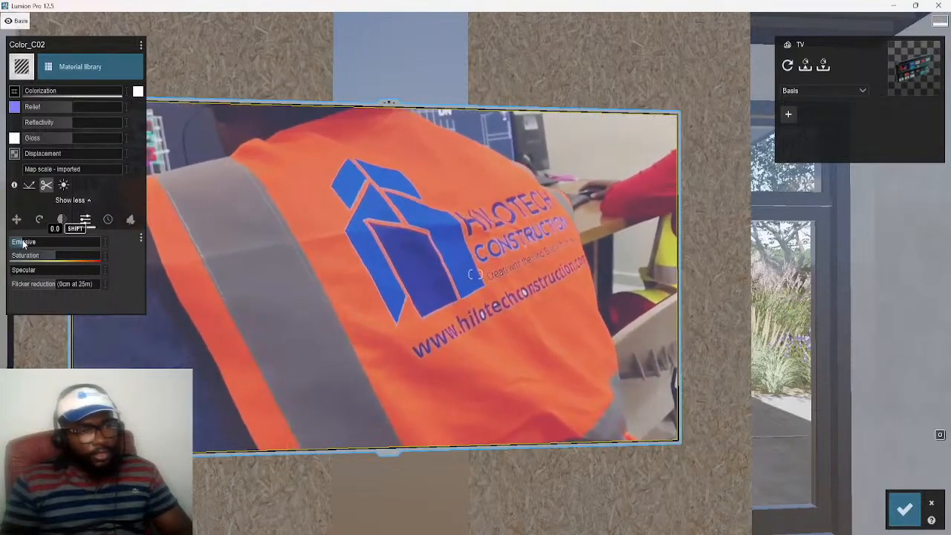
# Slightly lower the TV screen material's saturation and give its video texture a custom map scale
pyautogui.moveTo(55, 260)
pyautogui.mouseDown()
pyautogui.moveTo(3, 255)
pyautogui.moveTo(63, 256)
pyautogui.moveTo(29, 260)
pyautogui.moveTo(51, 259)
pyautogui.mouseUp()
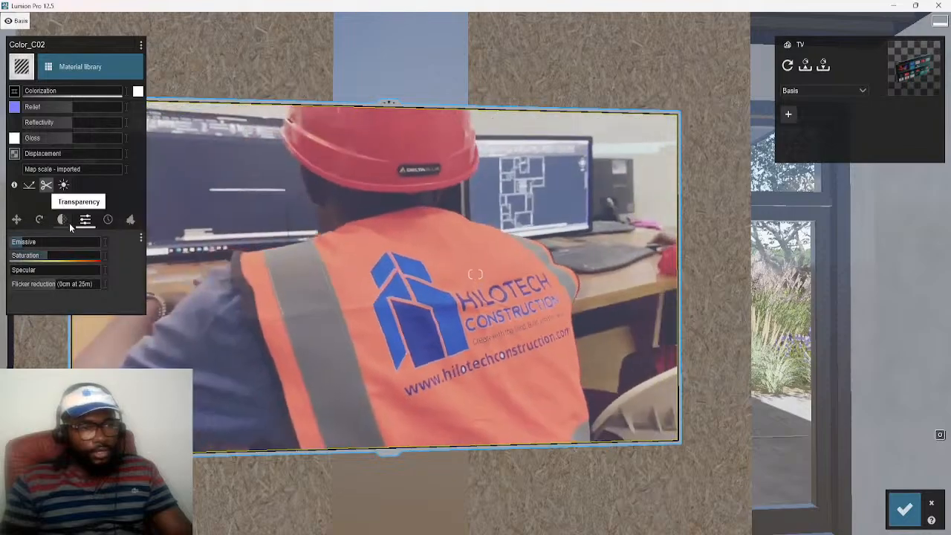
pyautogui.click(36, 170)
pyautogui.scroll(1, 40, 171)
pyautogui.moveTo(43, 172); pyautogui.dragTo(46, 171)
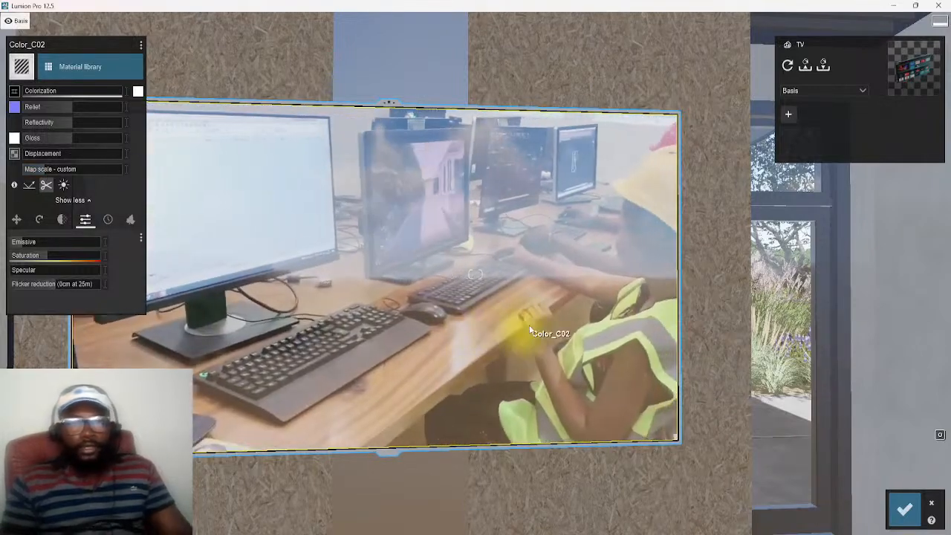
# Examine the video playing on the TV screen from farther back and from several angles
pyautogui.press('s')
pyautogui.moveTo(571, 391); pyautogui.dragTo(523, 379, button='right')
pyautogui.press('d')
pyautogui.press('a')
pyautogui.press('a')
pyautogui.press('w')
pyautogui.press('a')
pyautogui.press('w')
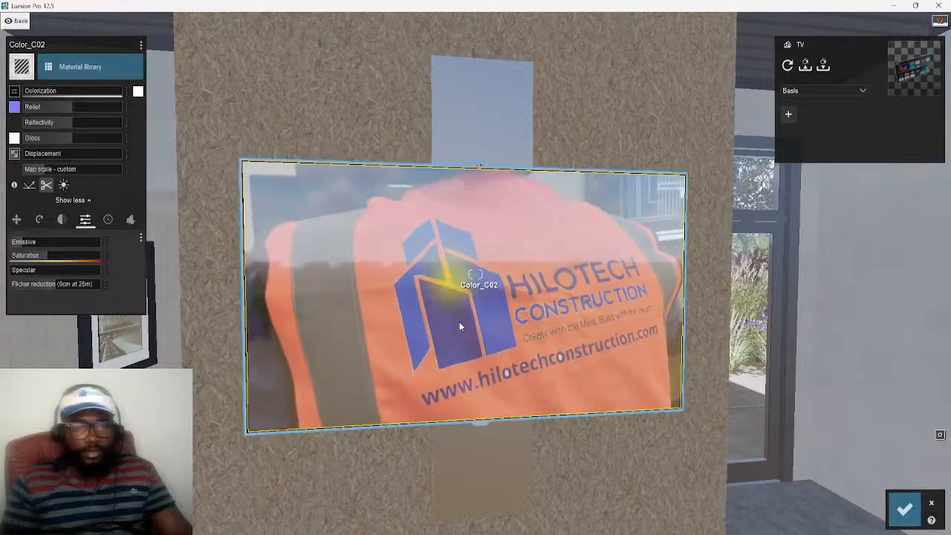
pyautogui.press('d')
pyautogui.moveTo(498, 330); pyautogui.dragTo(483, 349, button='right')
pyautogui.press('w')
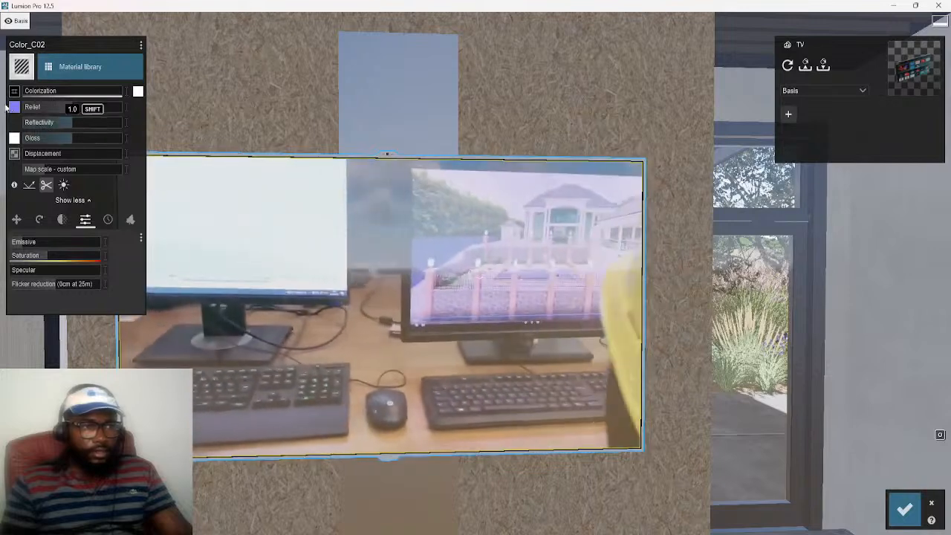
# Replace the TV screen's color map with the PNG image HILOTECH BUNGALOW 1 from the BUNGALOW folder inside New folder
pyautogui.click(14, 90)
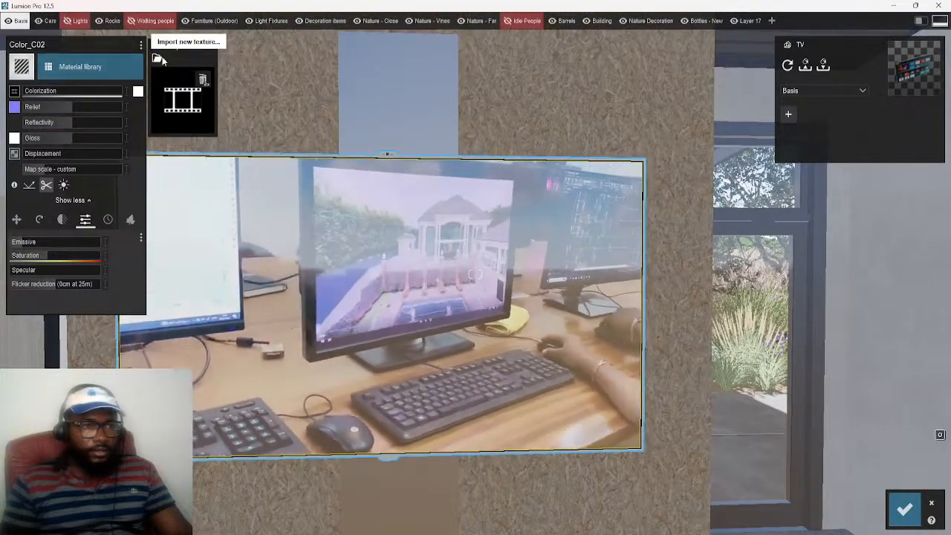
pyautogui.click(179, 106)
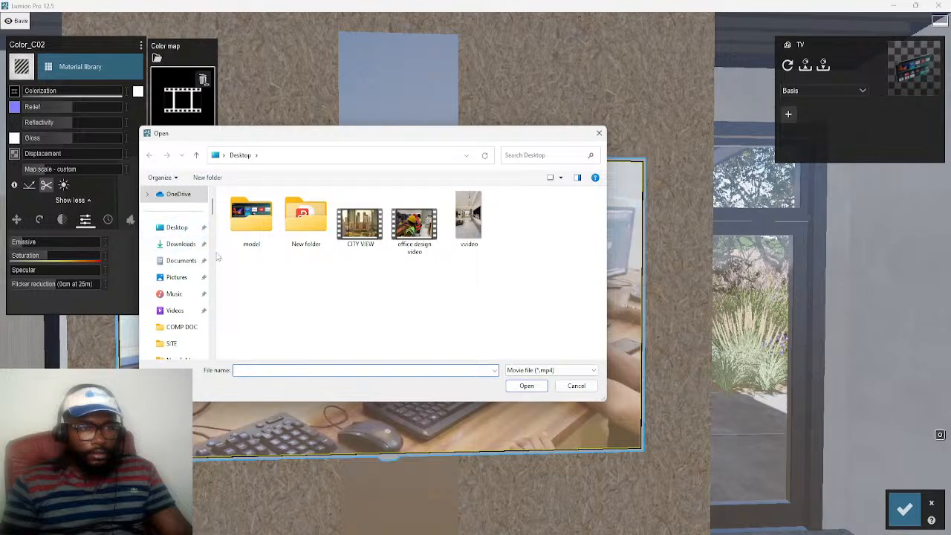
pyautogui.doubleClick(311, 227)
pyautogui.scroll(-5, 446, 312)
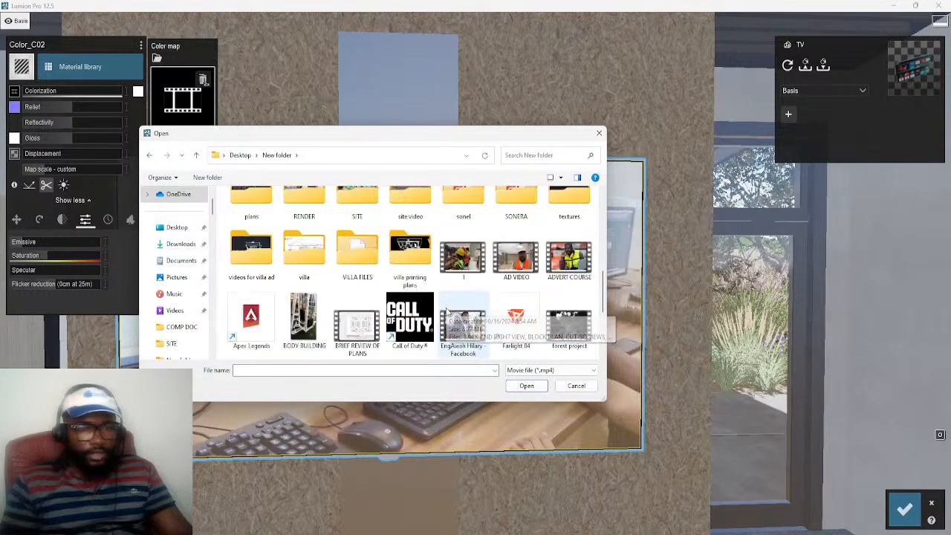
pyautogui.scroll(-5, 447, 312)
pyautogui.scroll(4, 390, 298)
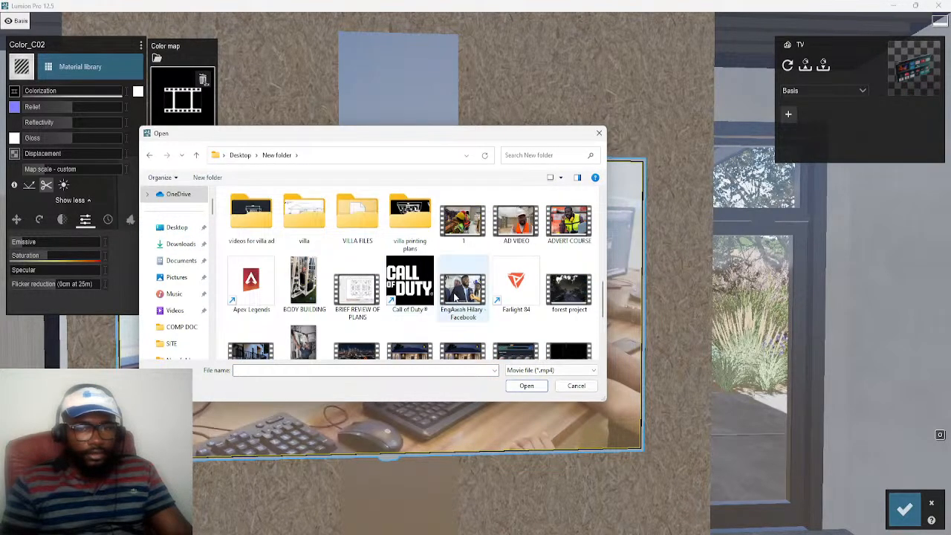
pyautogui.scroll(-3, 454, 297)
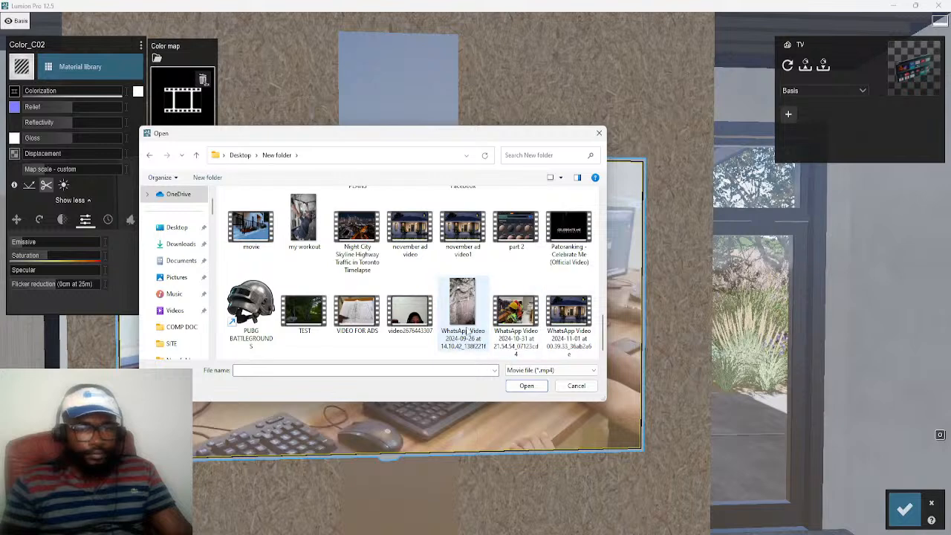
pyautogui.scroll(2, 458, 297)
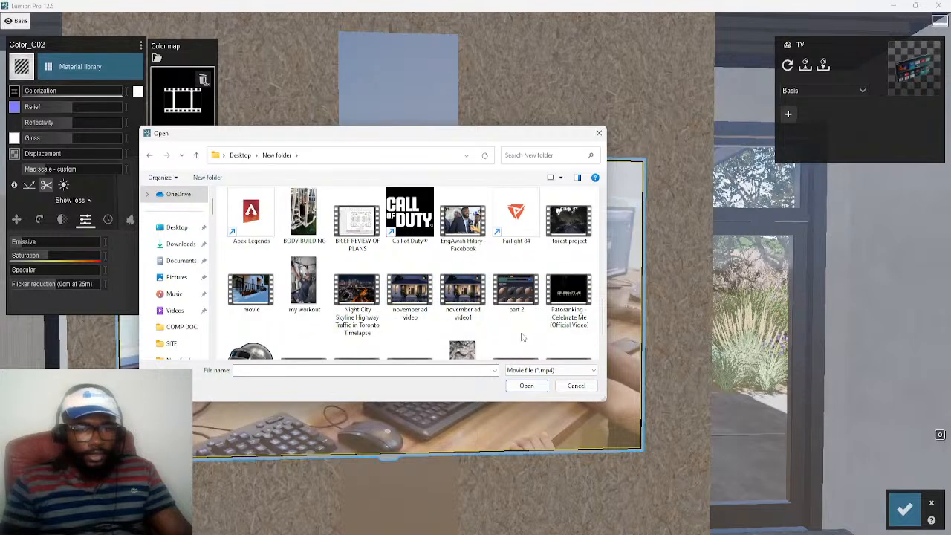
pyautogui.scroll(1, 401, 320)
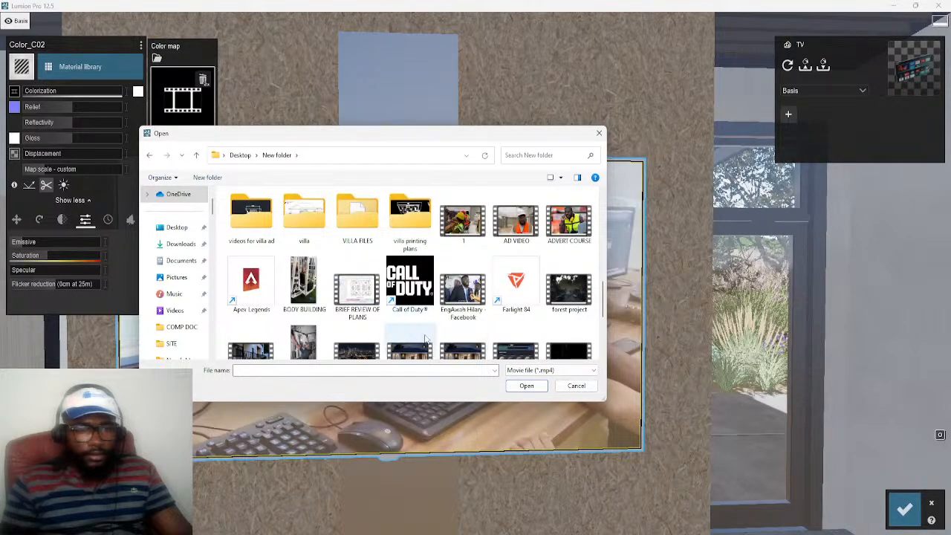
pyautogui.scroll(5, 455, 330)
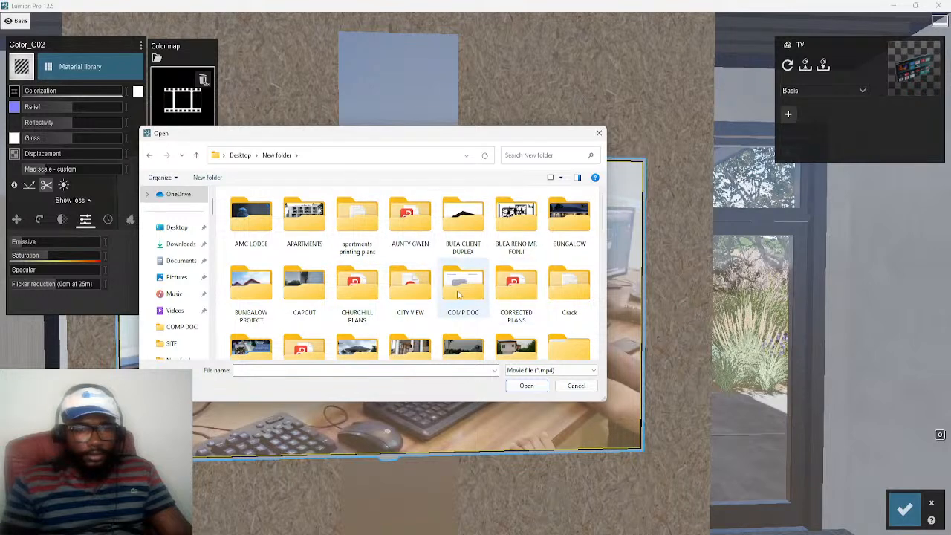
pyautogui.doubleClick(560, 220)
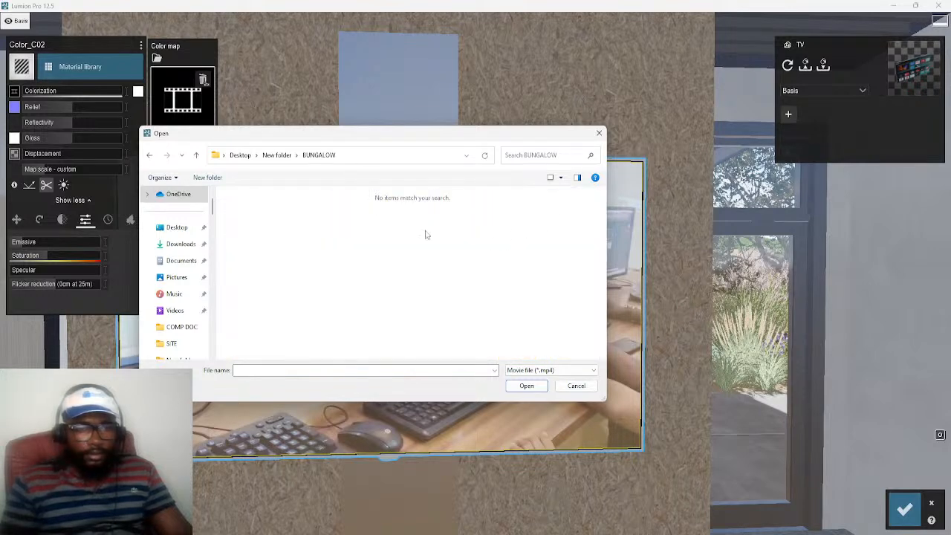
pyautogui.click(565, 370)
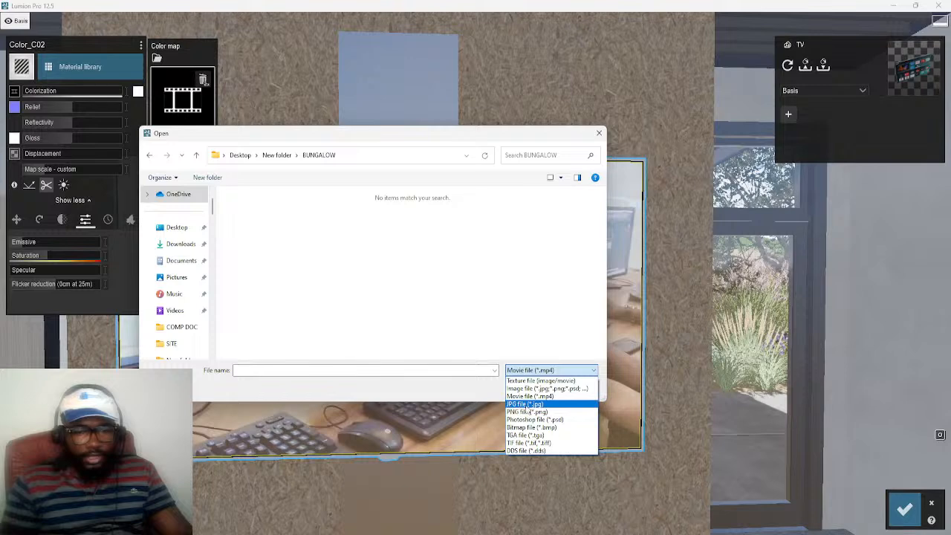
pyautogui.click(526, 411)
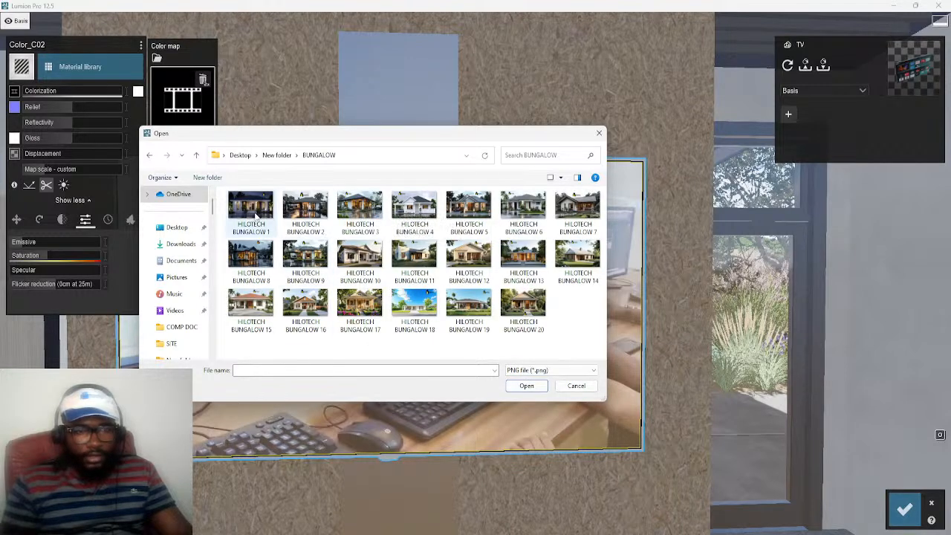
pyautogui.click(527, 386)
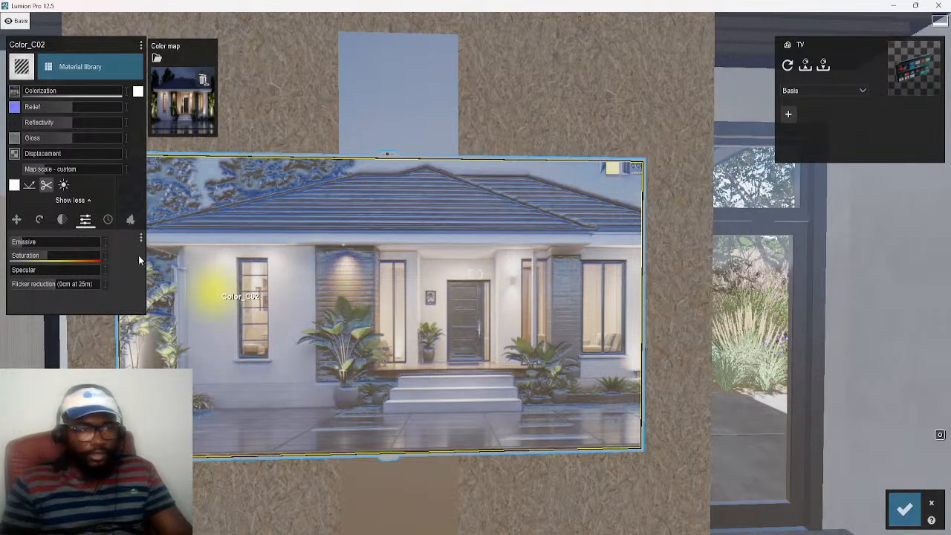
# Set the TV screen material's emissive, gloss and reflectivity to 0 and lower its relief to almost zero
pyautogui.moveTo(23, 245); pyautogui.dragTo(11, 247)
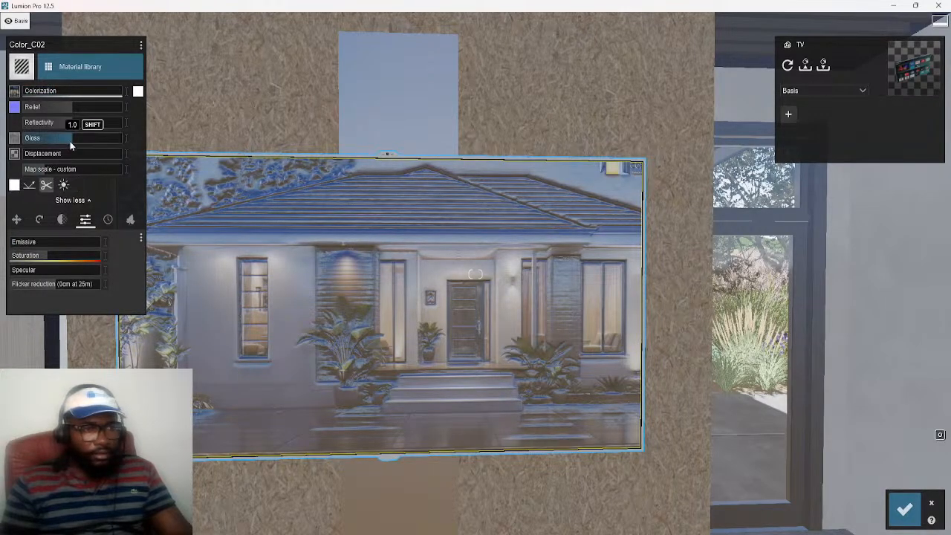
pyautogui.moveTo(59, 142); pyautogui.dragTo(18, 142)
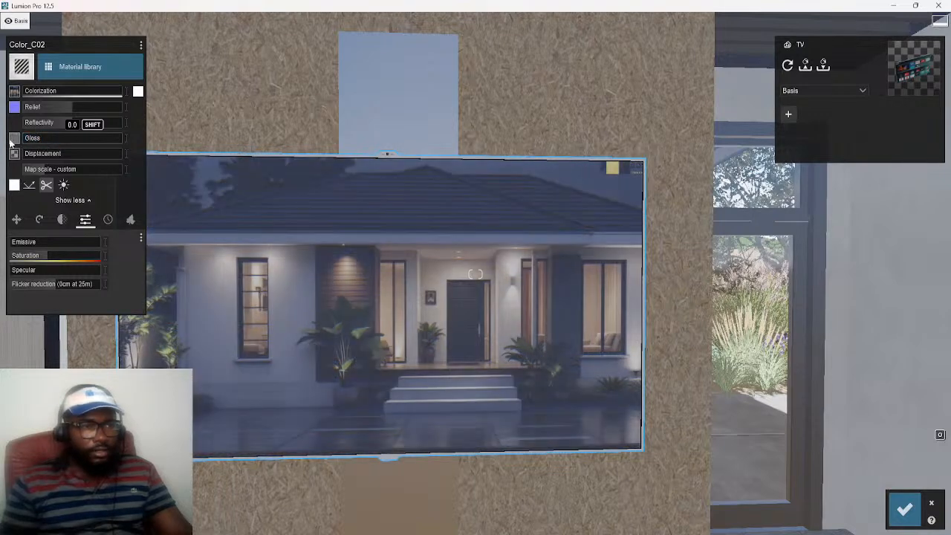
pyautogui.moveTo(72, 127); pyautogui.dragTo(15, 127)
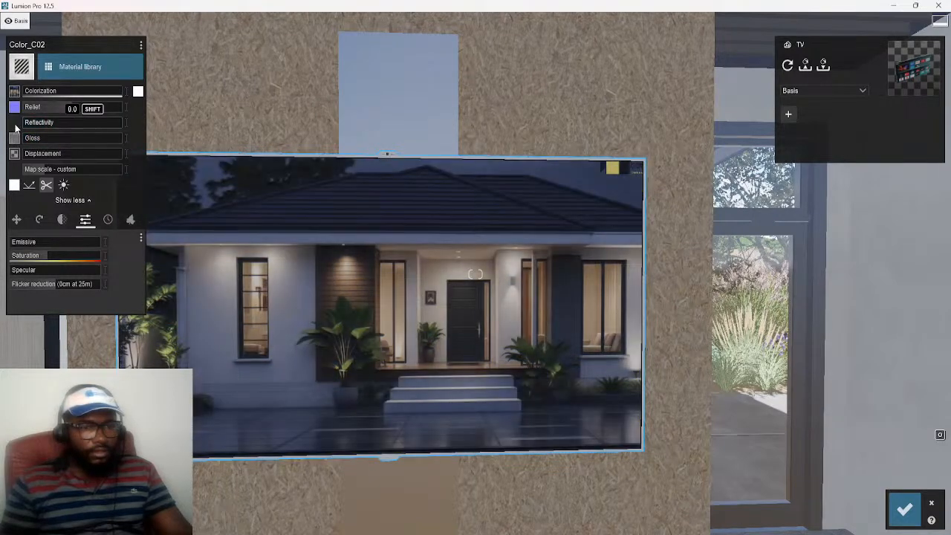
pyautogui.moveTo(67, 109); pyautogui.dragTo(24, 114)
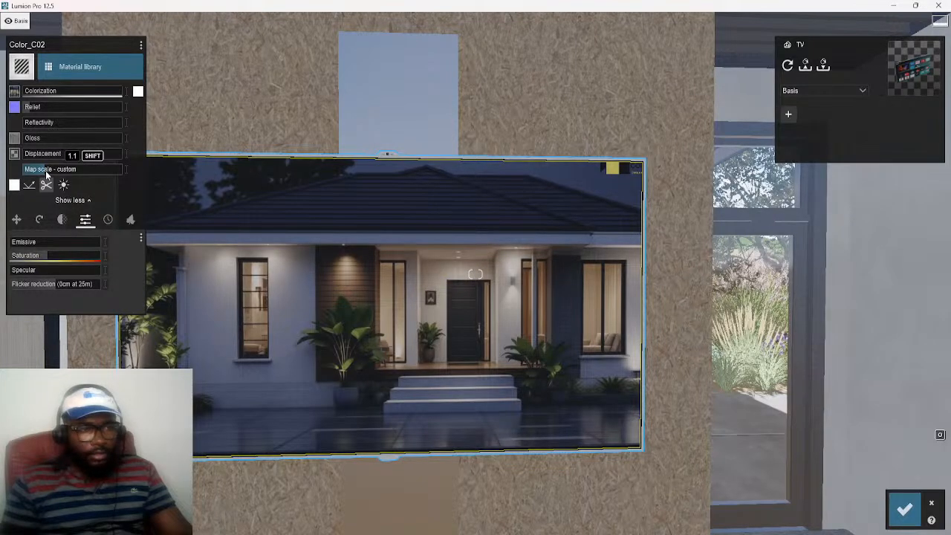
# Fit the bungalow image to the TV screen with a map scale of 0.8, X offset of 0.5 and Y offset of 0.3
pyautogui.moveTo(45, 175); pyautogui.dragTo(45, 175)
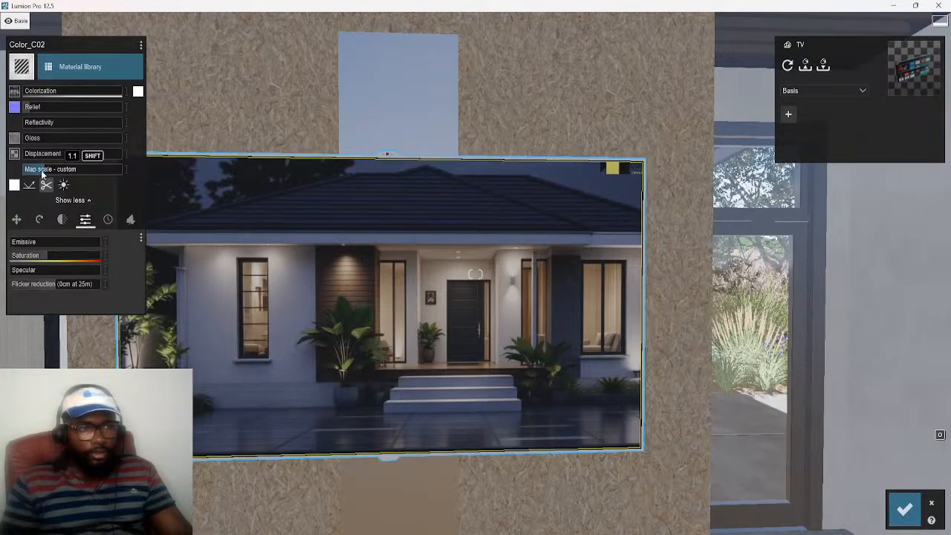
pyautogui.moveTo(41, 173); pyautogui.dragTo(40, 174)
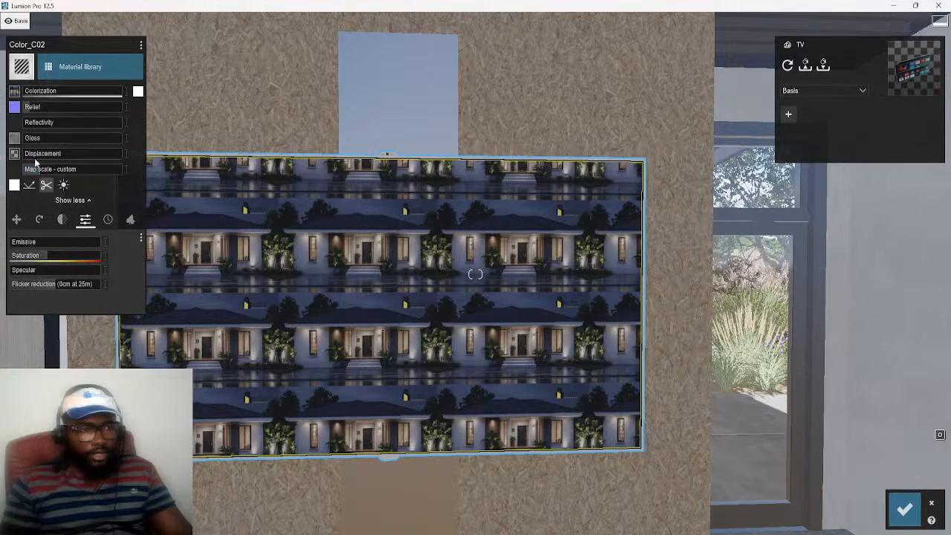
pyautogui.moveTo(42, 173); pyautogui.dragTo(44, 173)
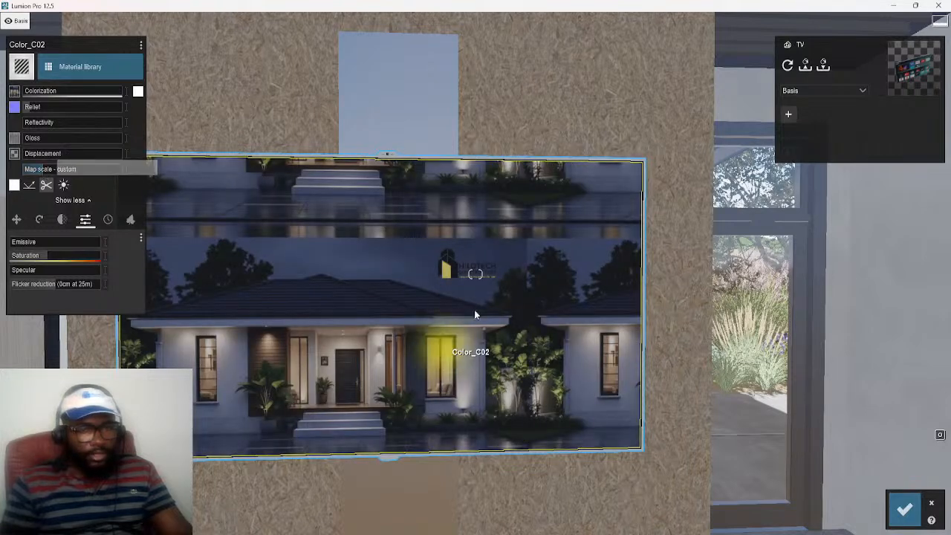
pyautogui.click(33, 222)
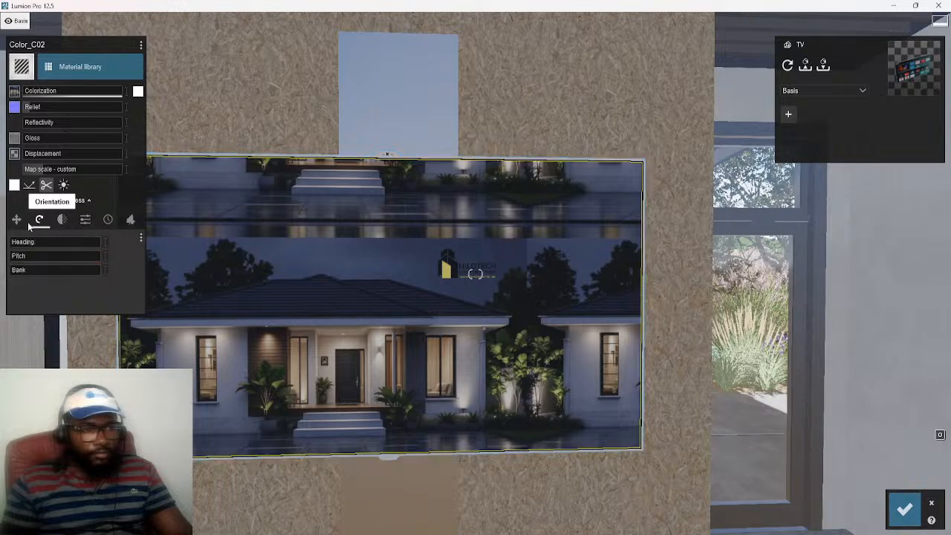
pyautogui.moveTo(13, 246); pyautogui.dragTo(37, 256)
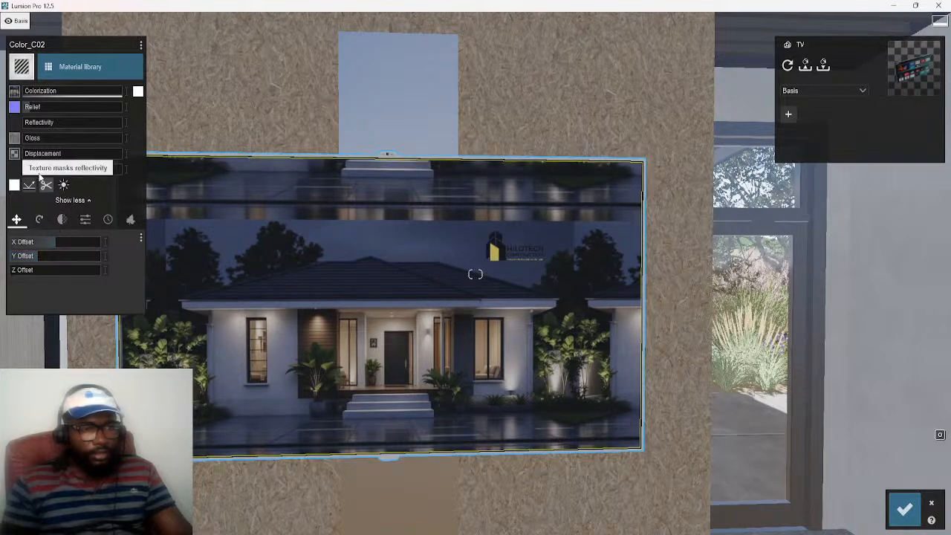
pyautogui.moveTo(44, 174); pyautogui.dragTo(45, 174)
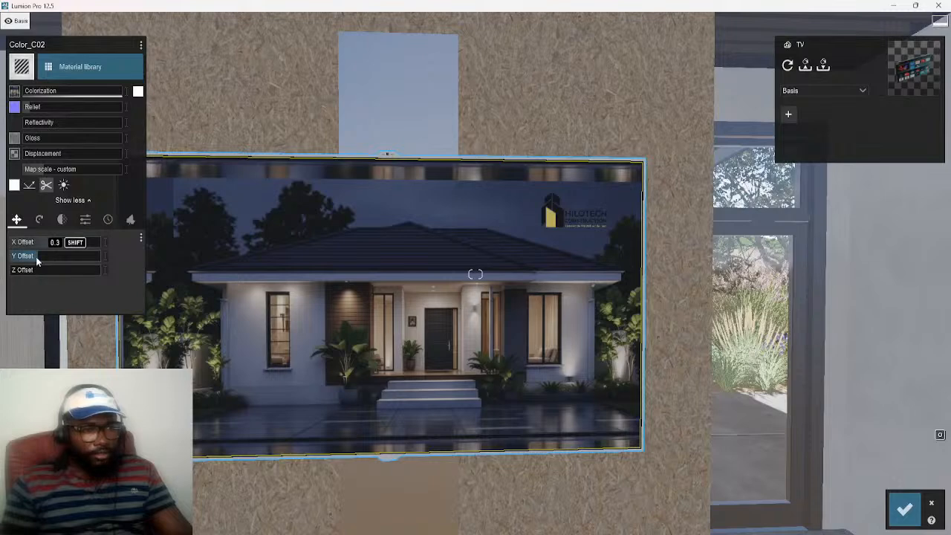
# Fine-tune the bungalow image's vertical position on the TV screen using the Y offset, keeping it around 0.3
pyautogui.moveTo(40, 261); pyautogui.dragTo(35, 261)
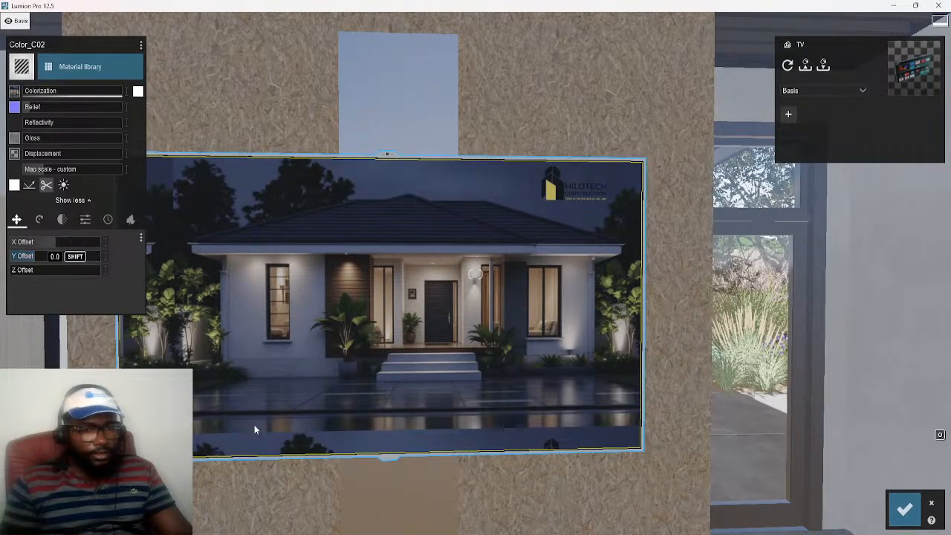
pyautogui.click(36, 258)
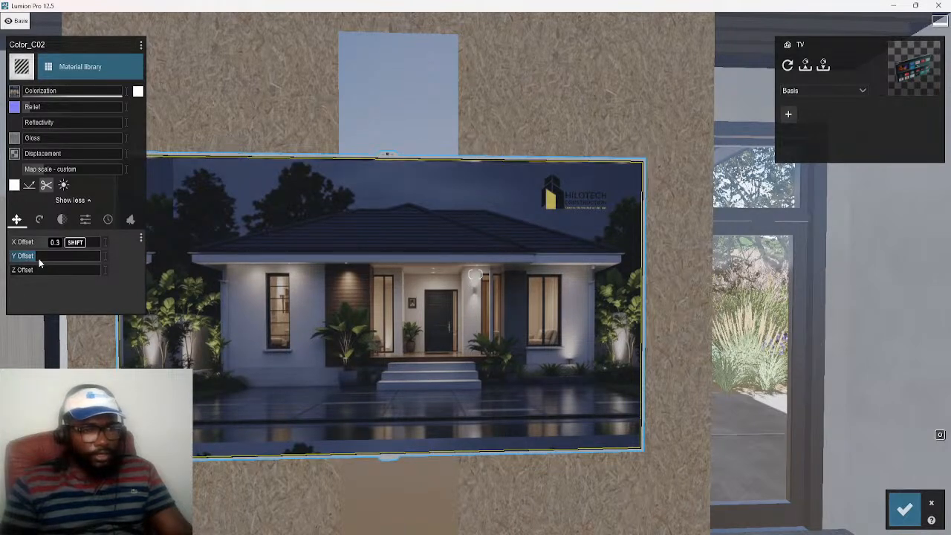
pyautogui.click(37, 259)
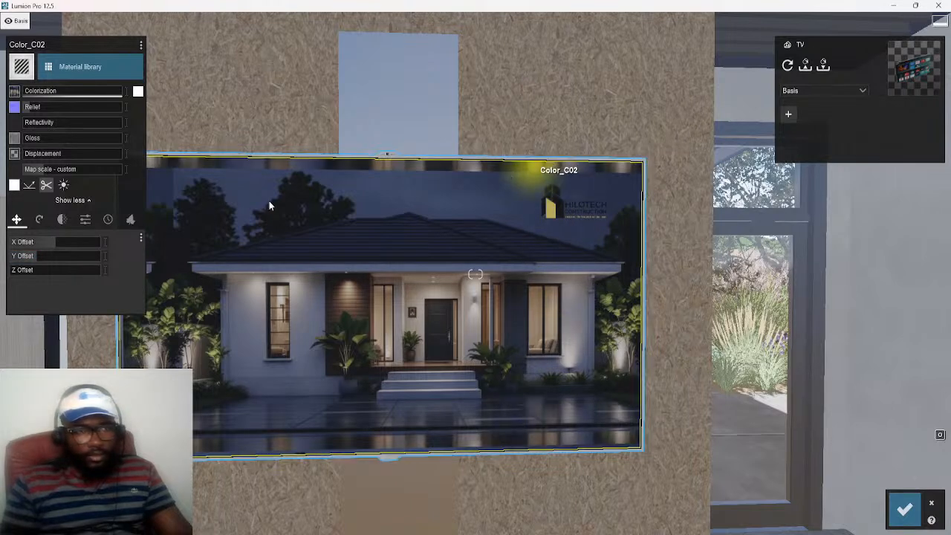
# Try map scales of 1.4 and 1.2 on the bungalow image, return to about 0.8 and readjust its Y offset
pyautogui.click(46, 169)
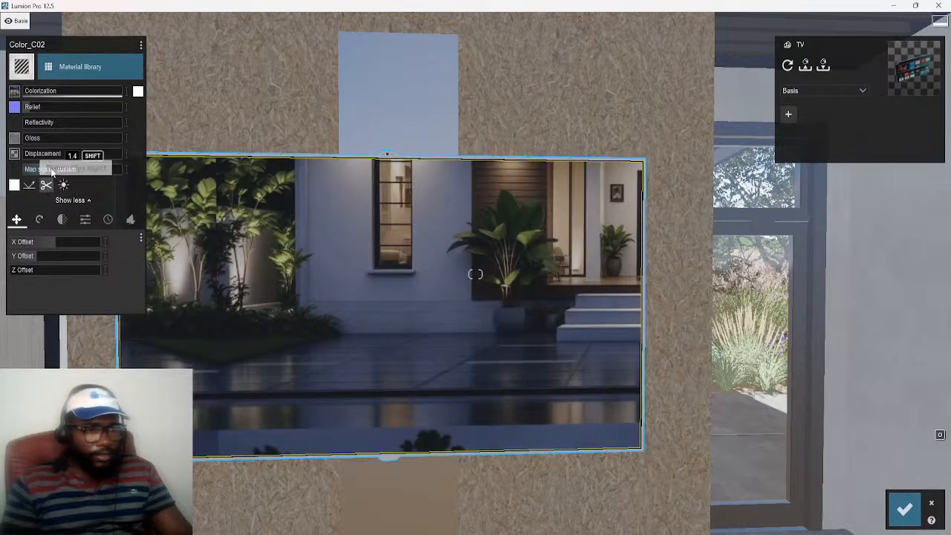
pyautogui.click(47, 170)
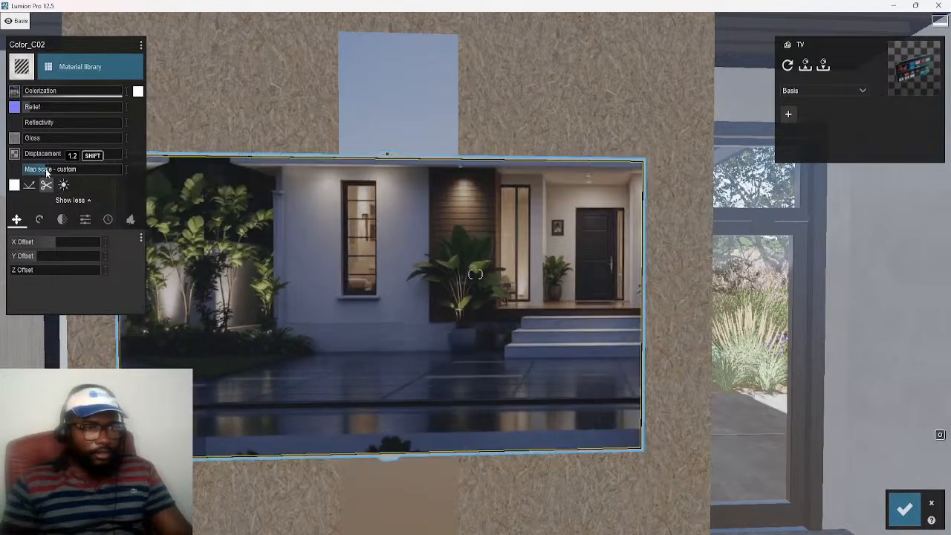
pyautogui.moveTo(44, 170); pyautogui.dragTo(44, 175)
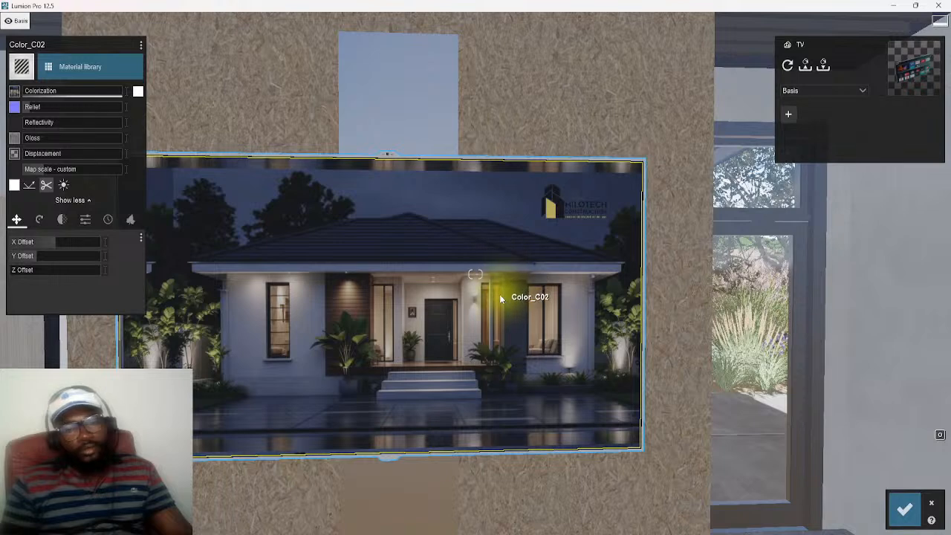
pyautogui.click(35, 258)
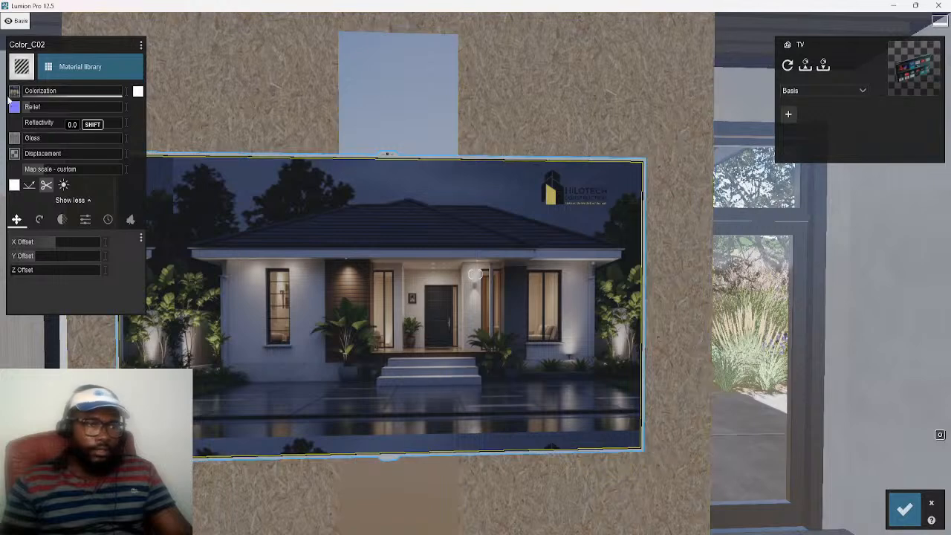
# Replace the TV screen's color map with the MP4 movie file office design video from the Desktop
pyautogui.moveTo(22, 66)
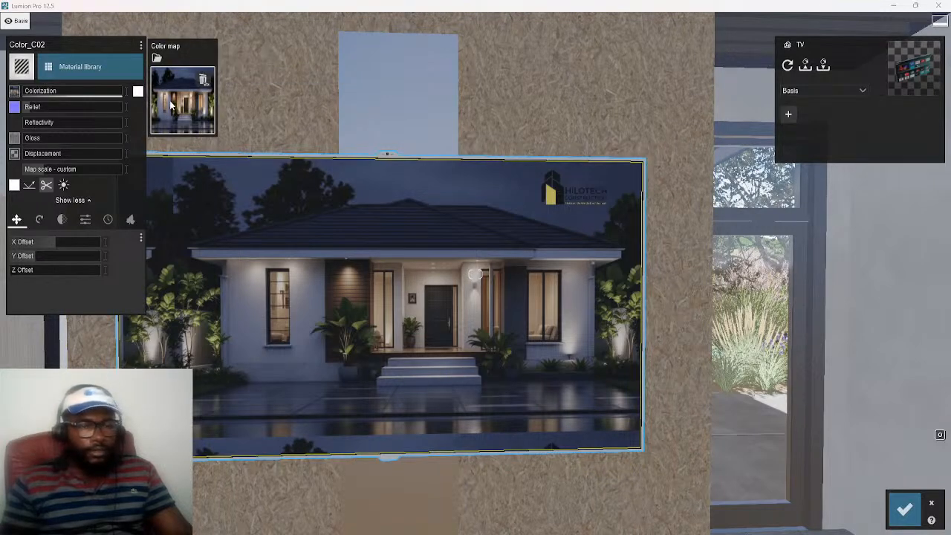
pyautogui.click(171, 106)
pyautogui.click(177, 229)
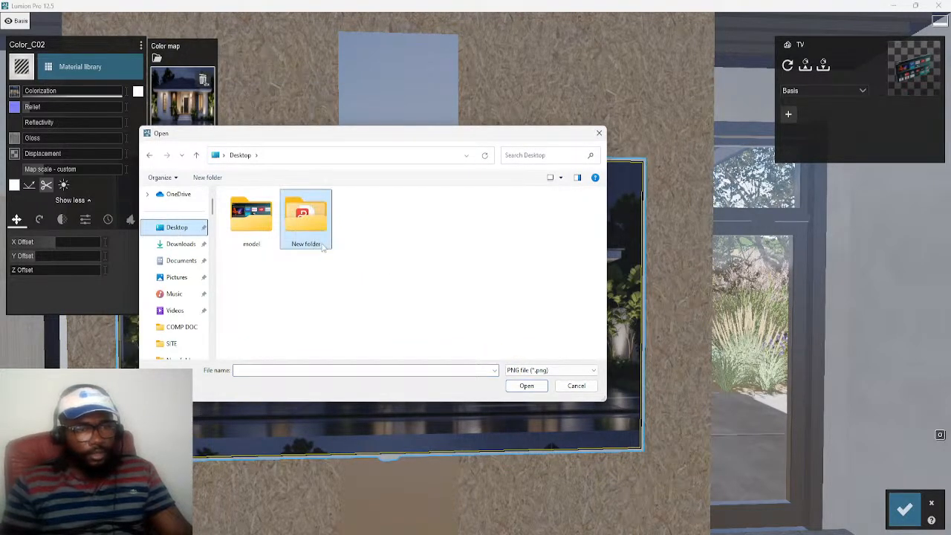
pyautogui.click(551, 370)
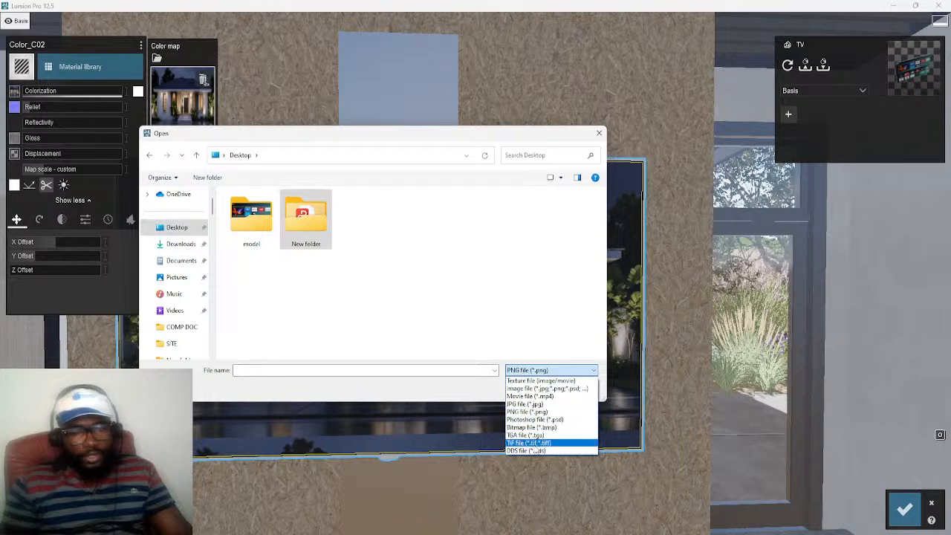
pyautogui.click(536, 397)
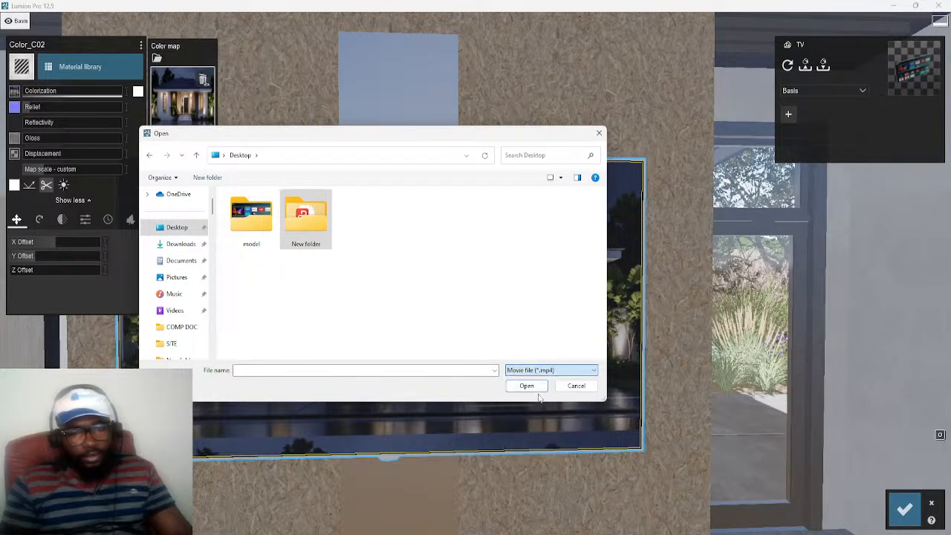
pyautogui.click(413, 232)
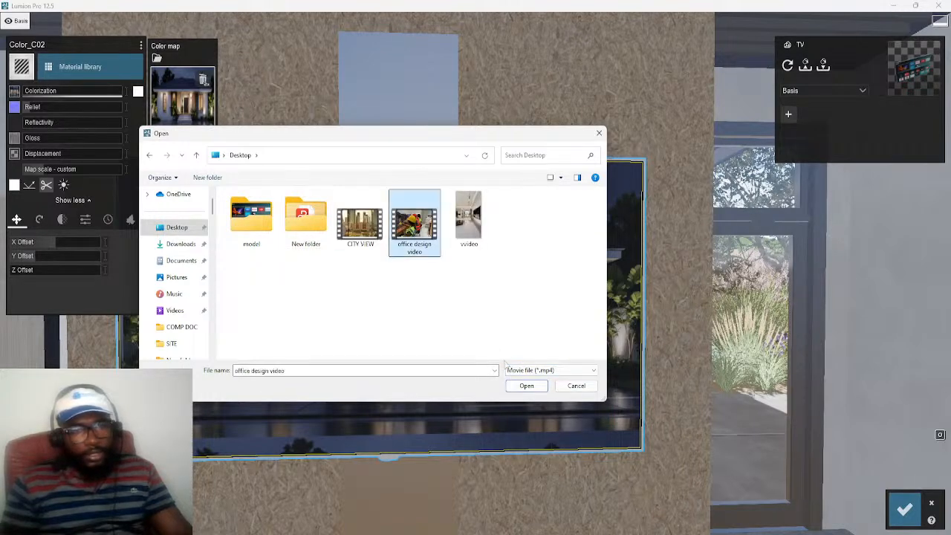
pyautogui.click(524, 387)
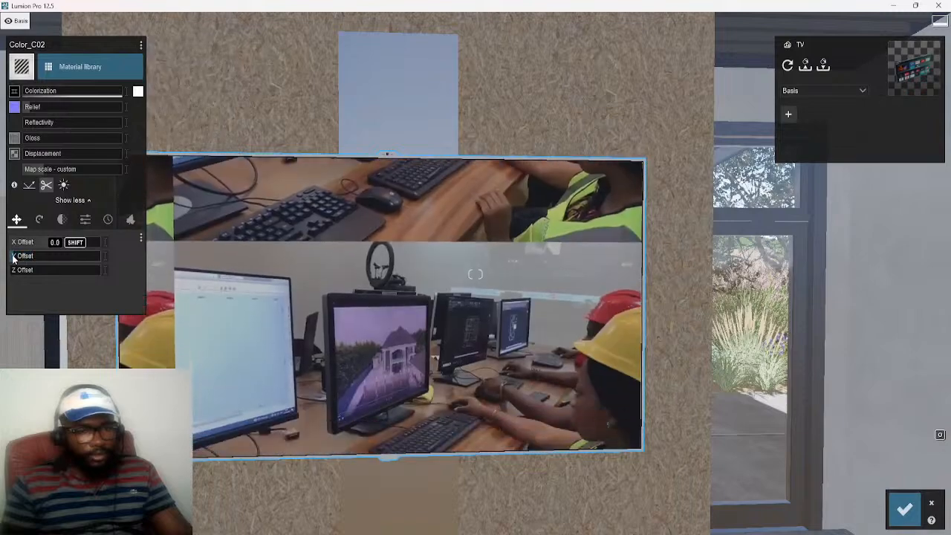
# Try X offsets between about 0.5 and 0.6 to center the office design video on the TV screen
pyautogui.click(52, 243)
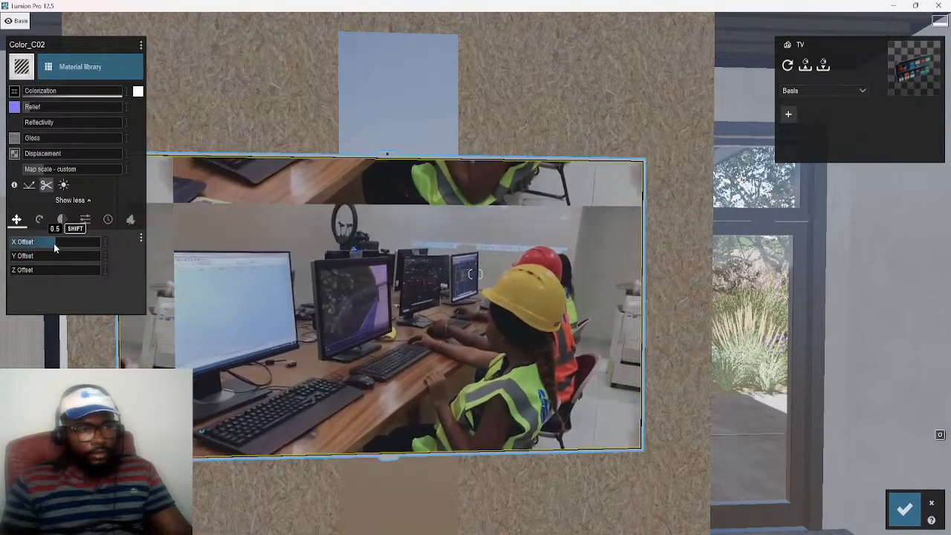
pyautogui.click(47, 250)
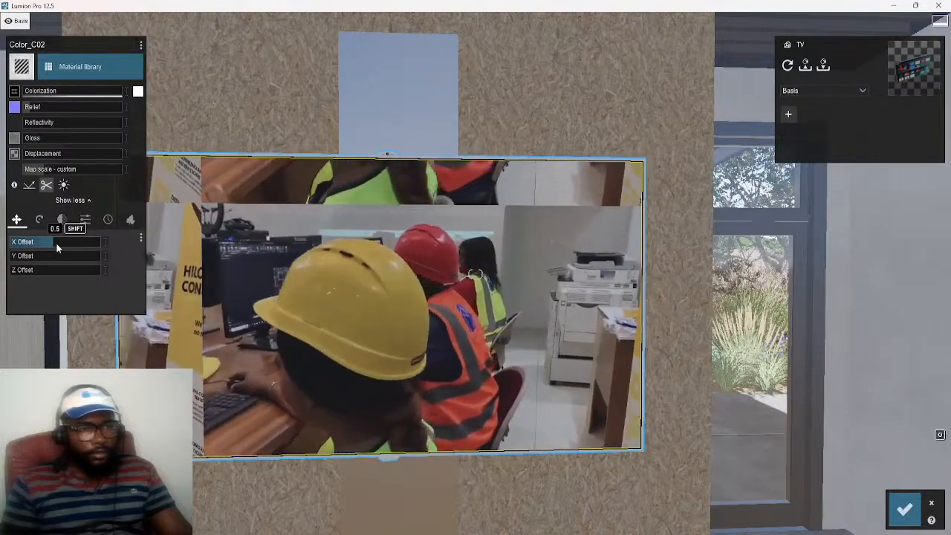
pyautogui.click(62, 243)
pyautogui.click(65, 243)
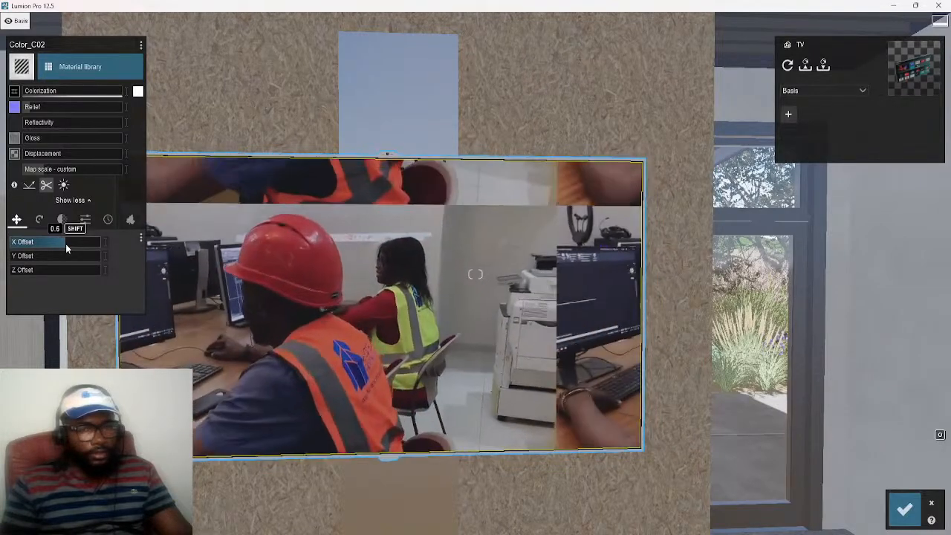
pyautogui.click(59, 243)
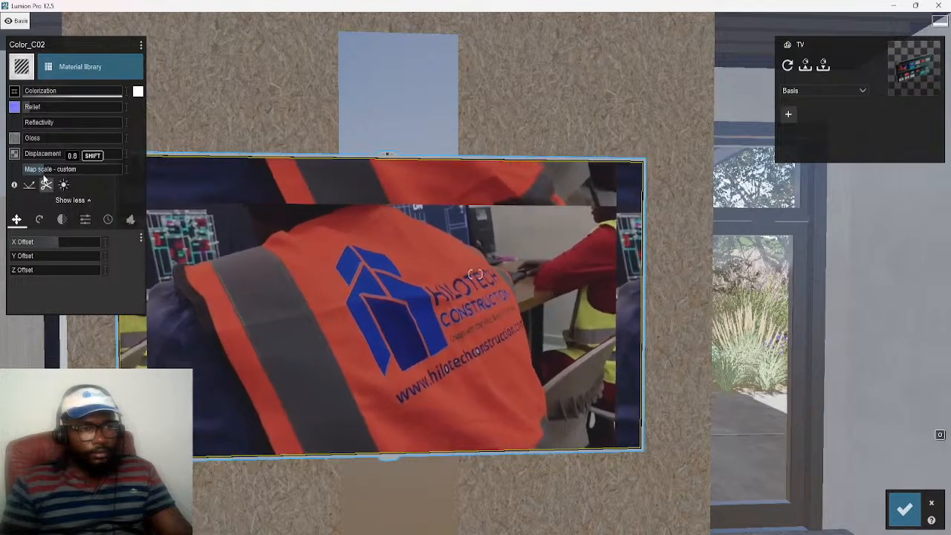
# Set the video texture's map scale to 1.1, reset its X and Y offsets to 0 and save the material changes
pyautogui.click(45, 173)
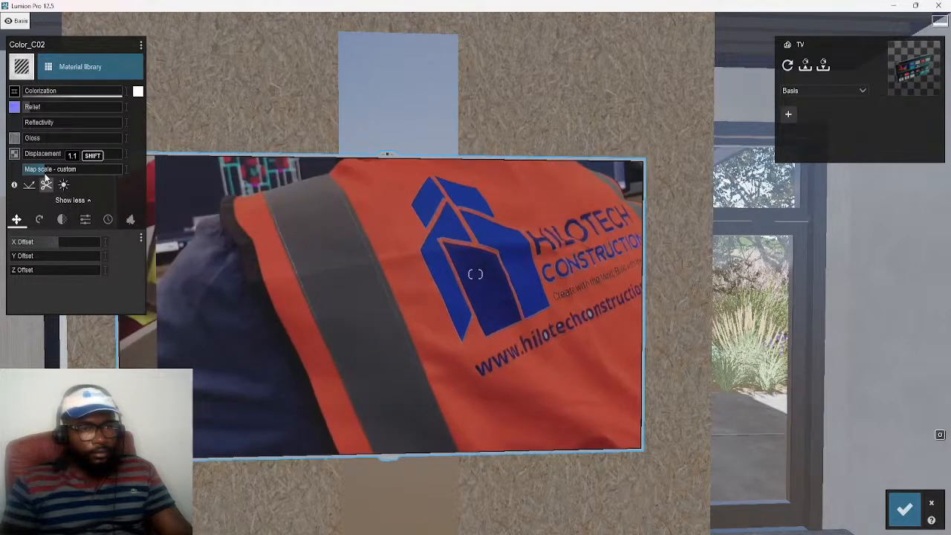
pyautogui.moveTo(23, 245); pyautogui.dragTo(2, 238)
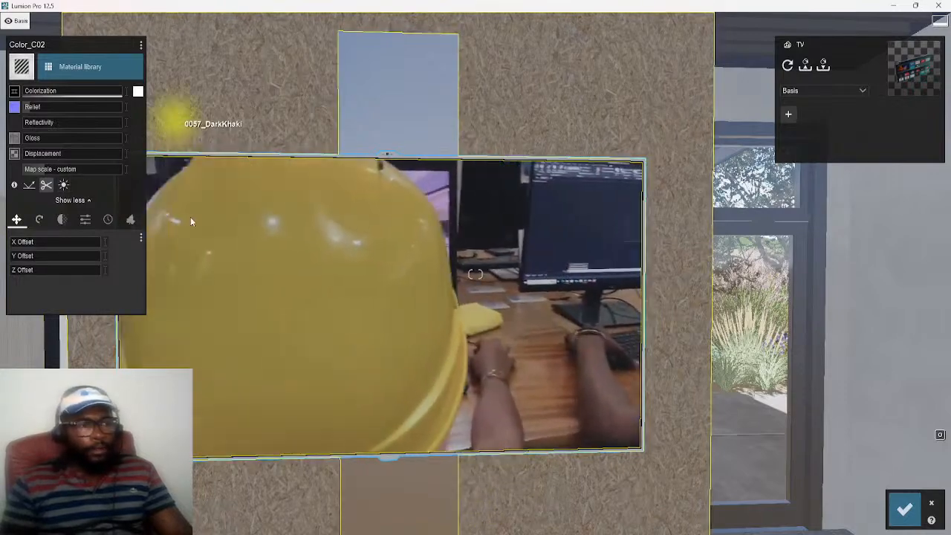
pyautogui.click(903, 516)
# Check the office design video on the mounted TV from farther back and open Movie mode
pyautogui.press('s')
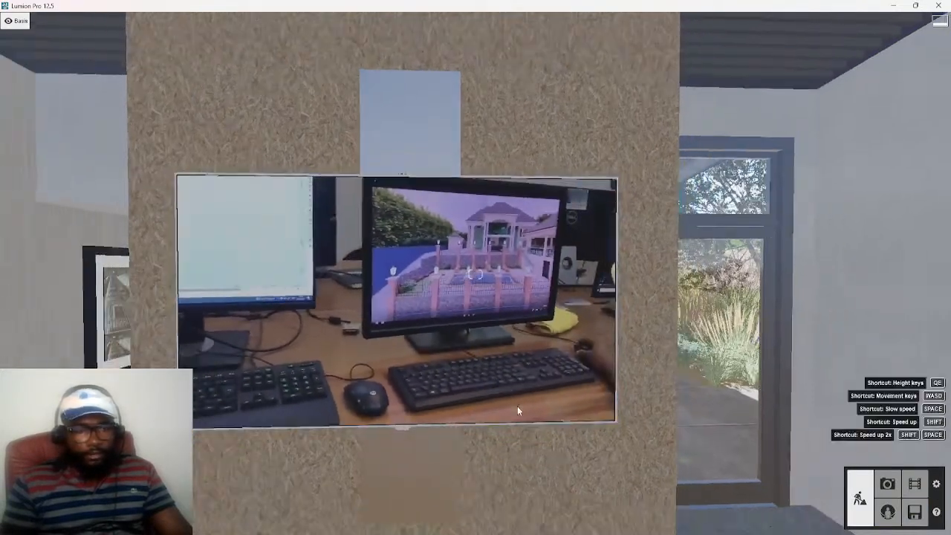
pyautogui.moveTo(514, 401); pyautogui.dragTo(529, 446, button='right')
pyautogui.press('w')
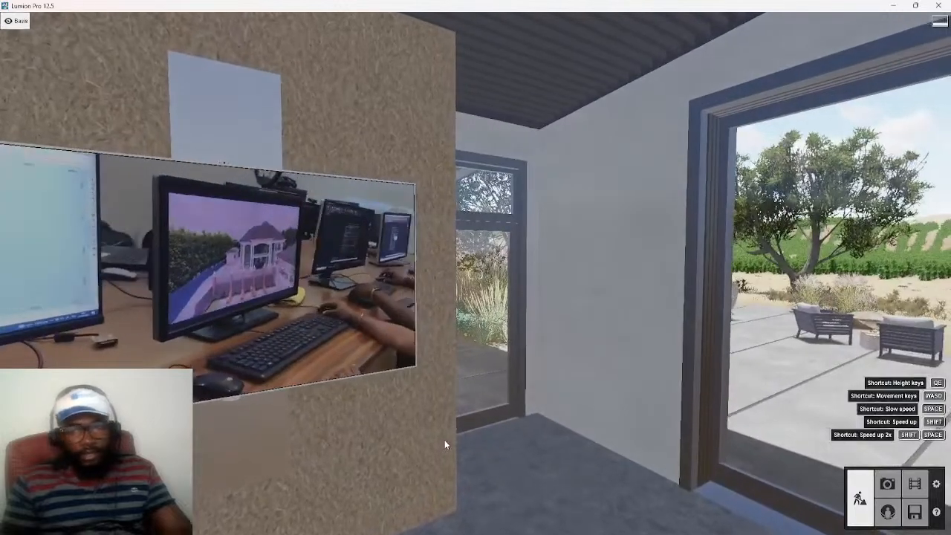
pyautogui.press('s')
pyautogui.press('s')
pyautogui.moveTo(448, 438); pyautogui.dragTo(397, 408, button='right')
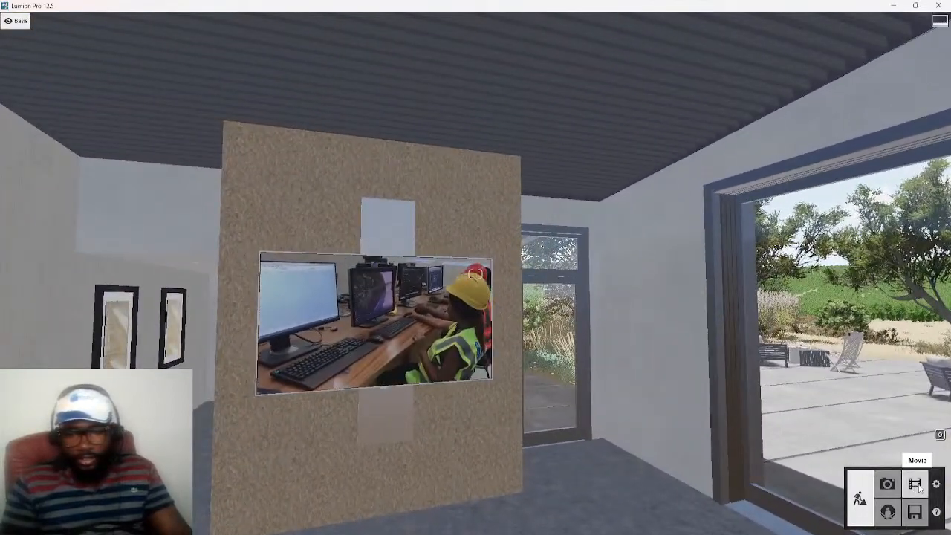
pyautogui.click(915, 484)
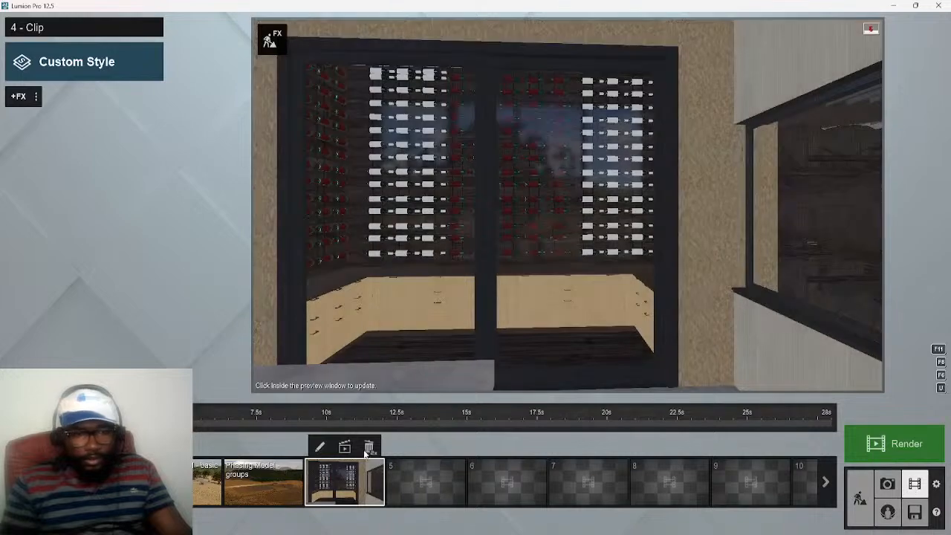
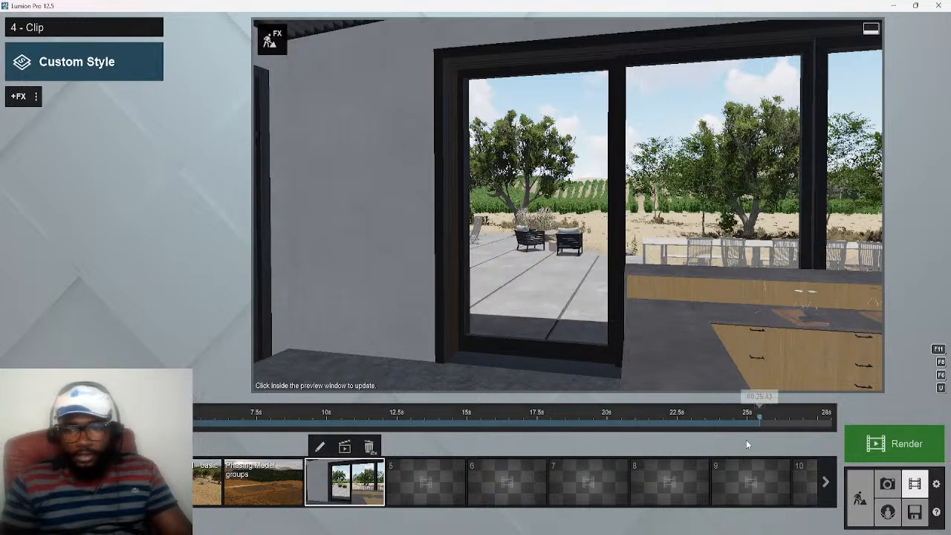
# Return to Build mode and examine the window wall from inside the room and from the terrace outside
pyautogui.click(859, 499)
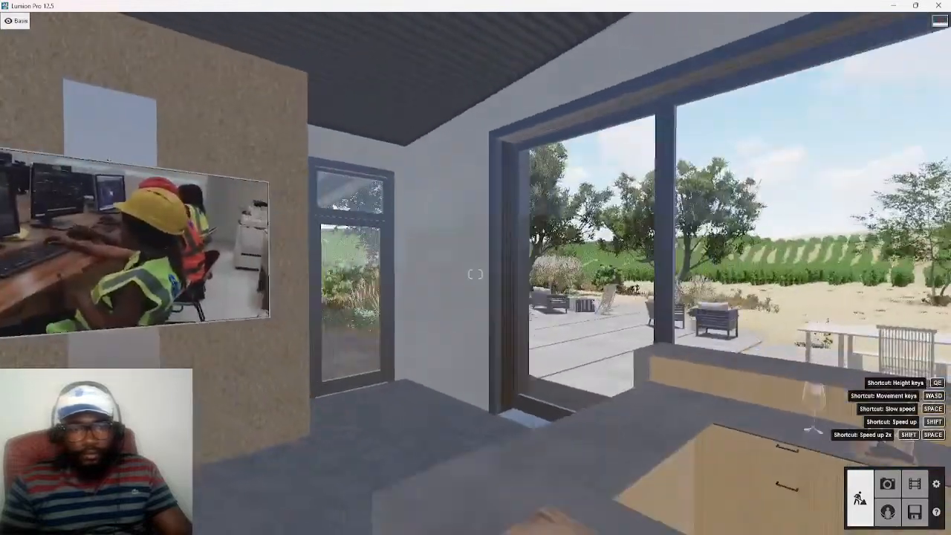
pyautogui.moveTo(475, 274); pyautogui.dragTo(371, 274, button='right')
pyautogui.press('d')
pyautogui.press('a')
pyautogui.moveTo(476, 274); pyautogui.dragTo(371, 274, button='right')
pyautogui.press('w')
pyautogui.press('w')
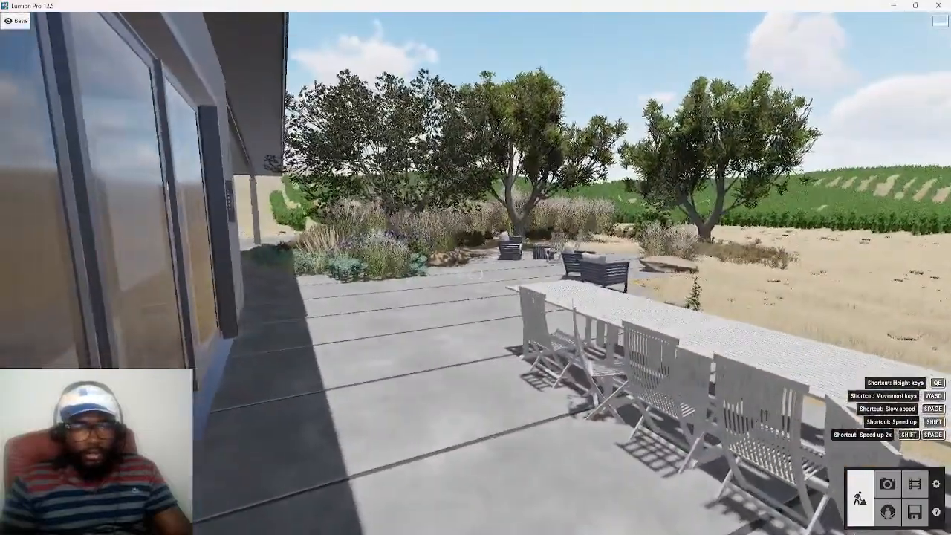
pyautogui.press('s')
pyautogui.press('s')
pyautogui.moveTo(475, 274); pyautogui.dragTo(673, 274, button='right')
pyautogui.press('w')
pyautogui.moveTo(475, 274); pyautogui.dragTo(282, 274, button='right')
pyautogui.press('s')
pyautogui.press('a')
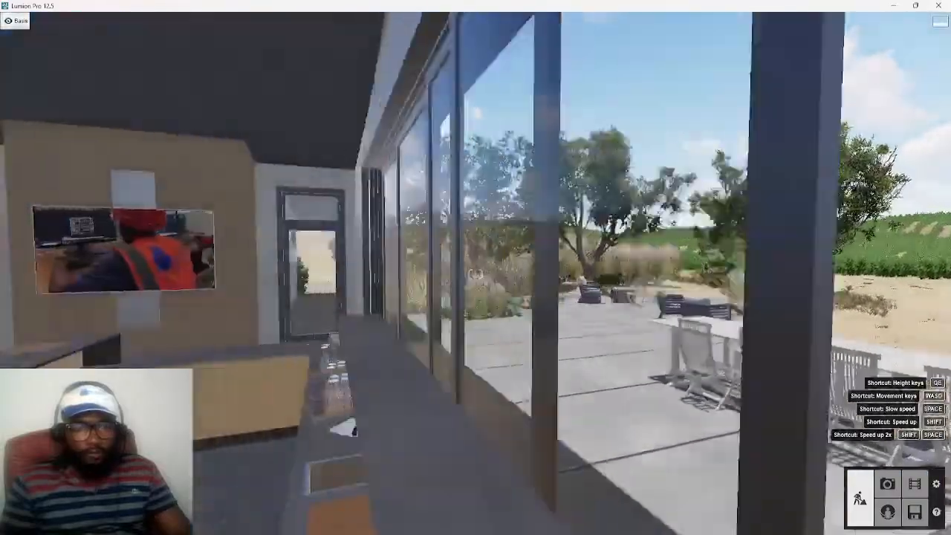
pyautogui.moveTo(475, 274); pyautogui.dragTo(520, 286, button='right')
pyautogui.press('w')
pyautogui.press('d')
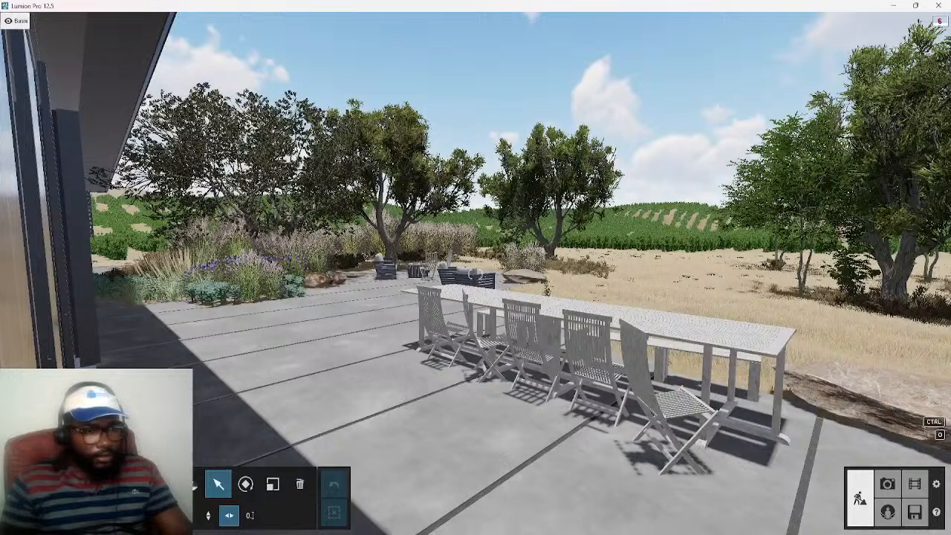
# Place the imported Background-interior model on the terrace outside the windows and check it from inside the room
pyautogui.click(195, 484)
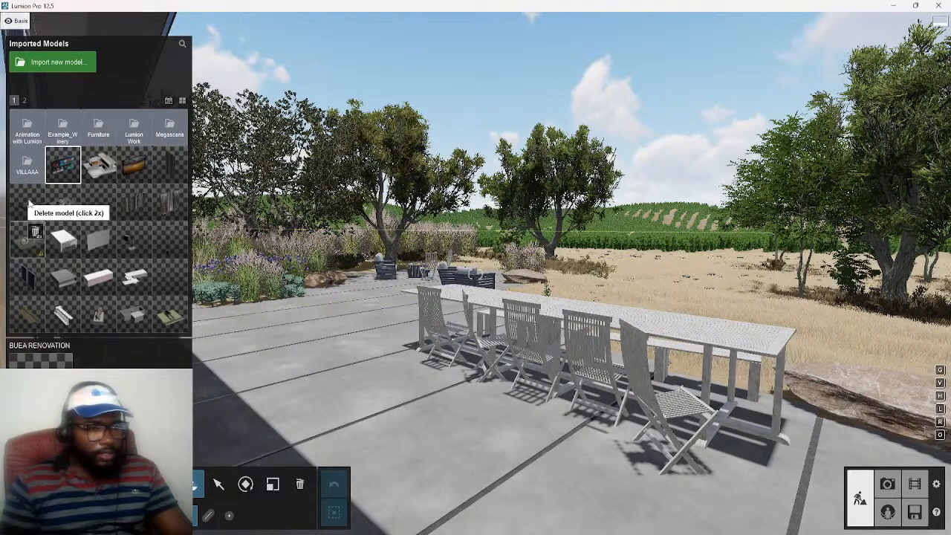
pyautogui.click(24, 101)
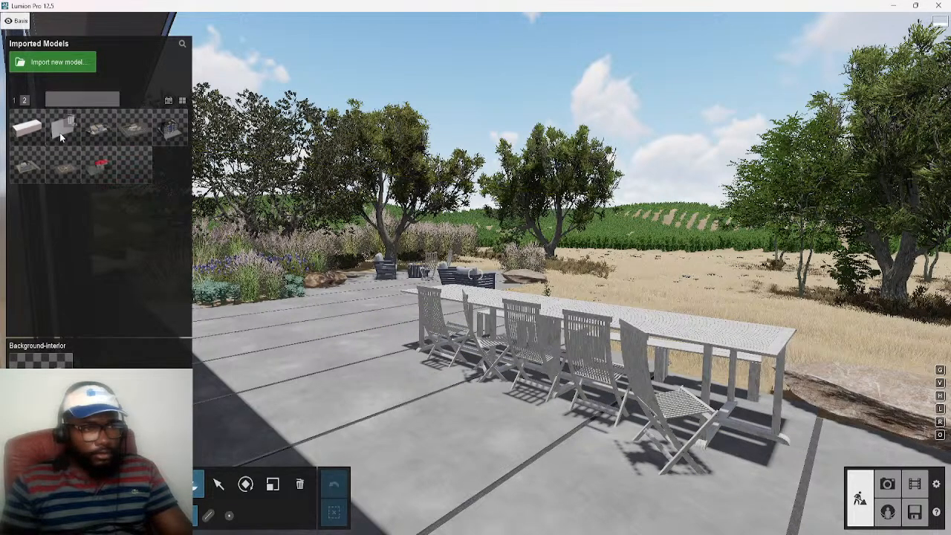
pyautogui.click(403, 382)
pyautogui.moveTo(401, 372); pyautogui.dragTo(224, 416)
pyautogui.press('s')
pyautogui.press('s')
pyautogui.press('a')
pyautogui.moveTo(315, 389); pyautogui.dragTo(242, 375, button='right')
pyautogui.press('d')
pyautogui.press('w')
pyautogui.press('d')
pyautogui.press('s')
pyautogui.press('a')
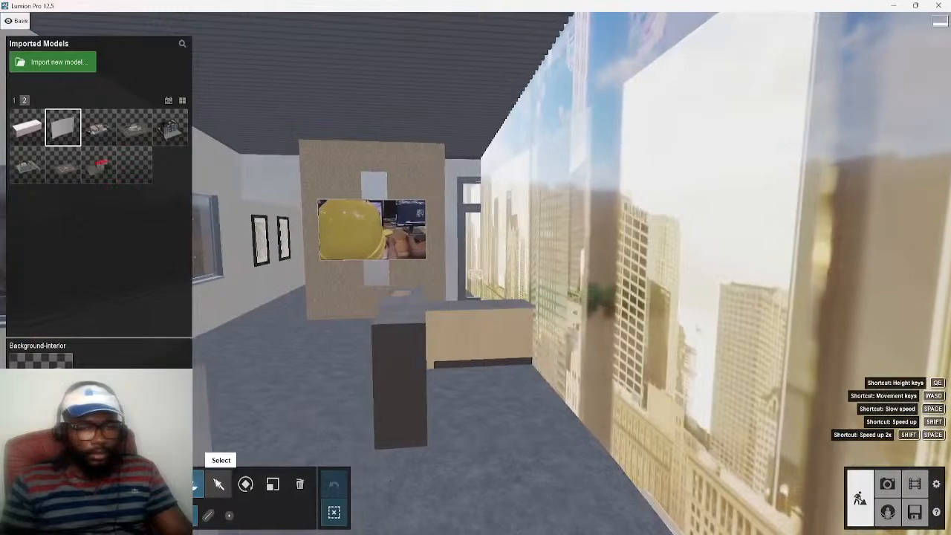
# Open the Default material of the Background-interior panel and delete its color map texture
pyautogui.click(218, 484)
pyautogui.press('d')
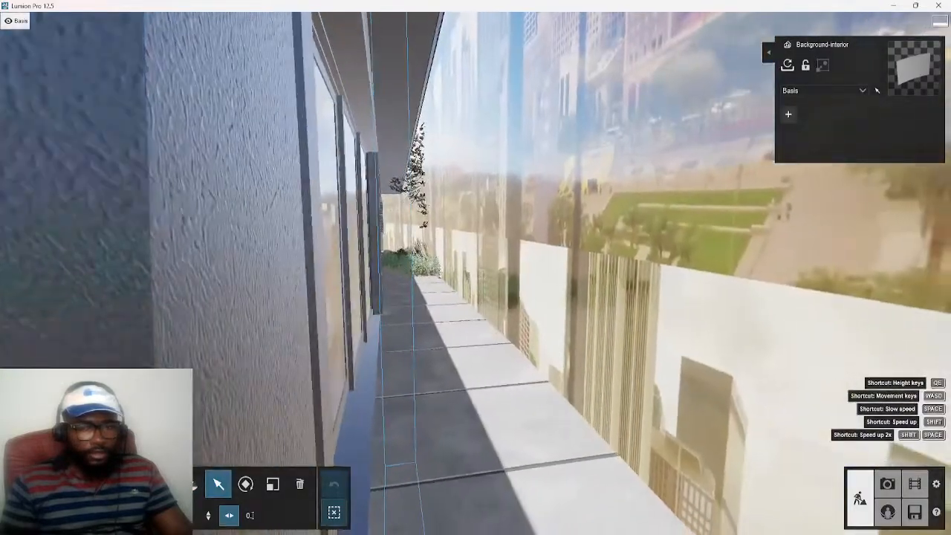
pyautogui.press('d')
pyautogui.press('s')
pyautogui.press('s')
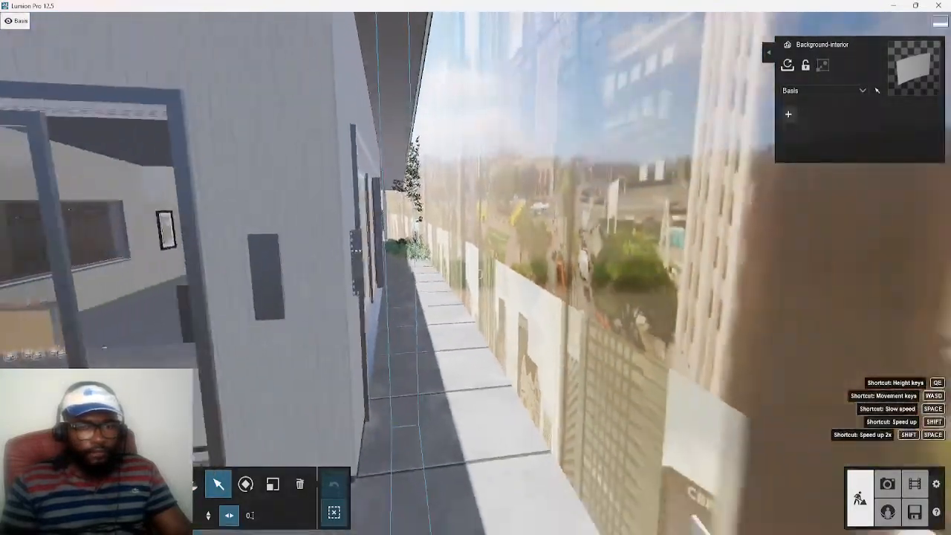
pyautogui.moveTo(505, 378); pyautogui.dragTo(623, 367, button='right')
pyautogui.press('w')
pyautogui.click(47, 484)
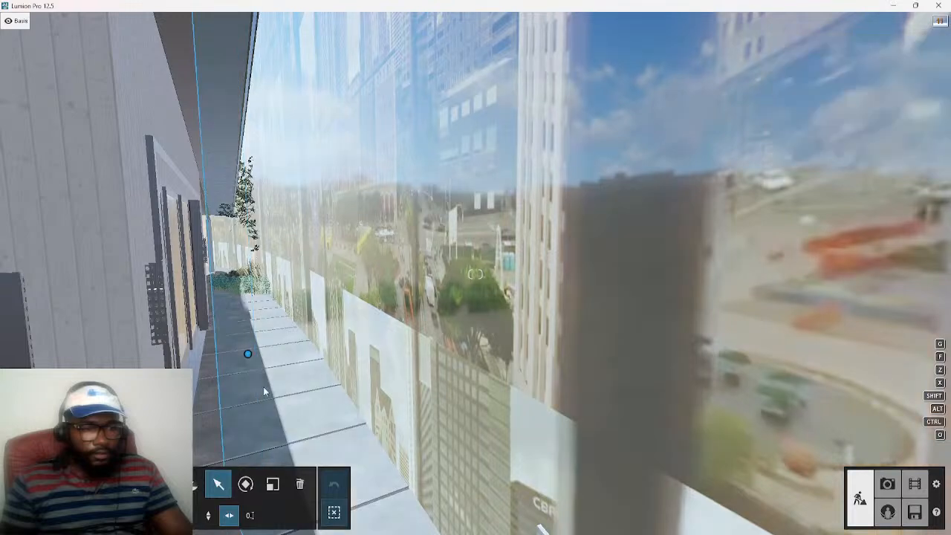
pyautogui.click(494, 319)
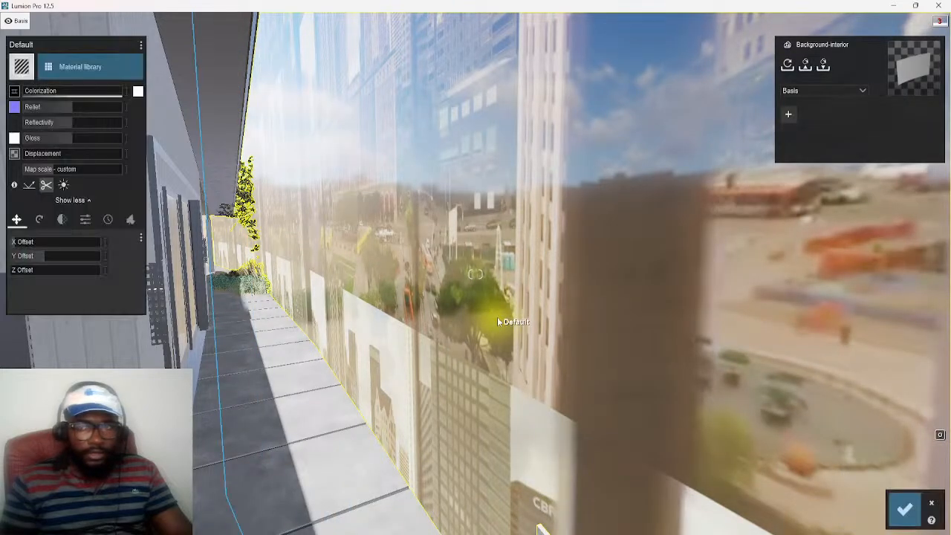
pyautogui.click(13, 93)
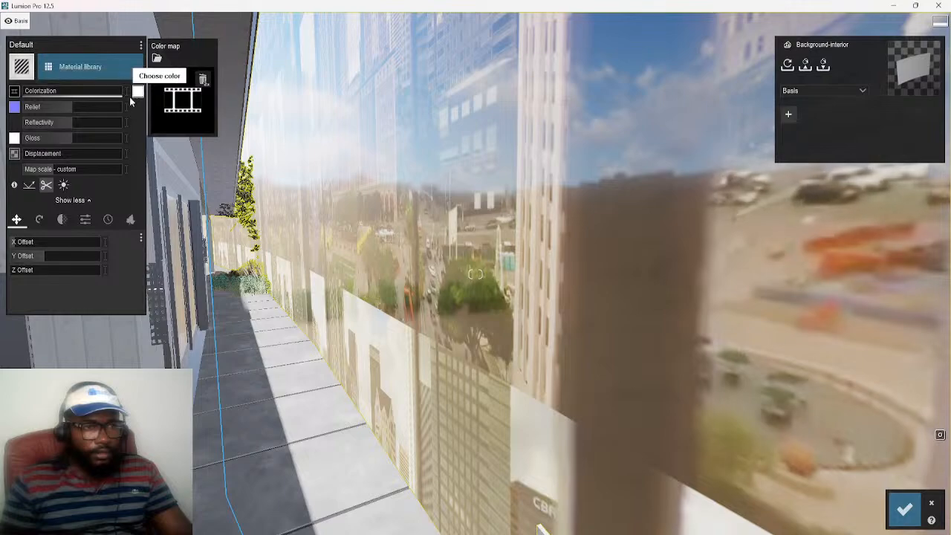
pyautogui.click(208, 84)
# Inspect the untextured backdrop along the terrace and save the material changes
pyautogui.press('s')
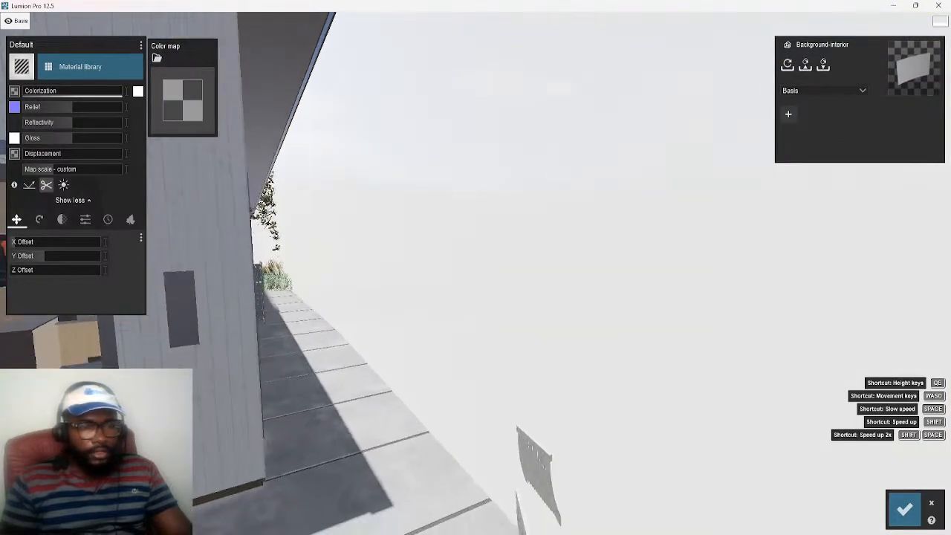
pyautogui.press('s')
pyautogui.moveTo(476, 275); pyautogui.dragTo(594, 271, button='right')
pyautogui.press('s')
pyautogui.press('w')
pyautogui.press('w')
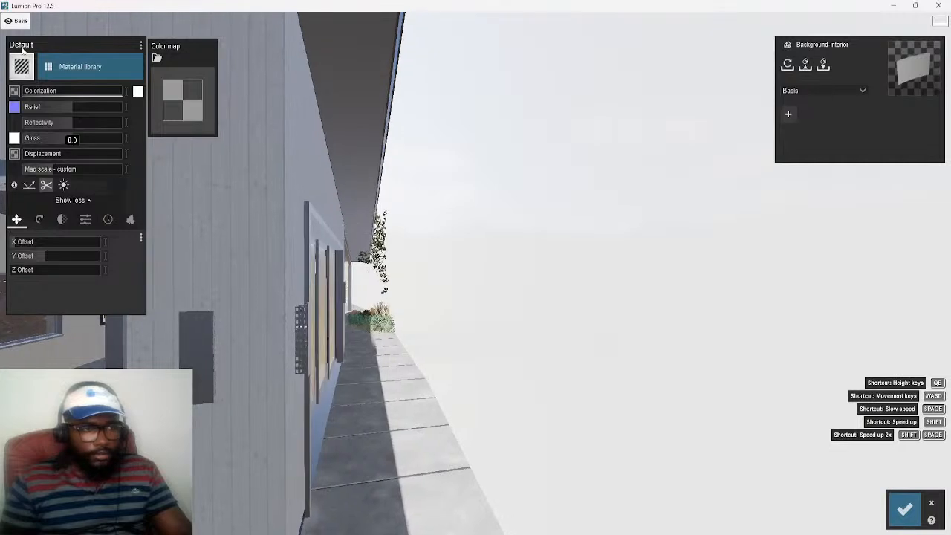
pyautogui.click(904, 509)
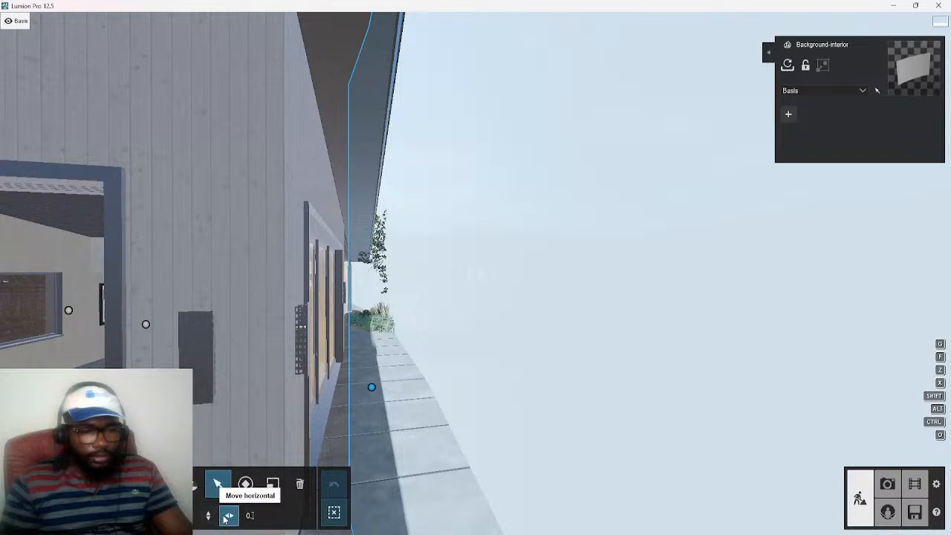
# Move the Background-interior panel horizontally closer to the building and inspect its placement around the house
pyautogui.moveTo(369, 391); pyautogui.dragTo(366, 392)
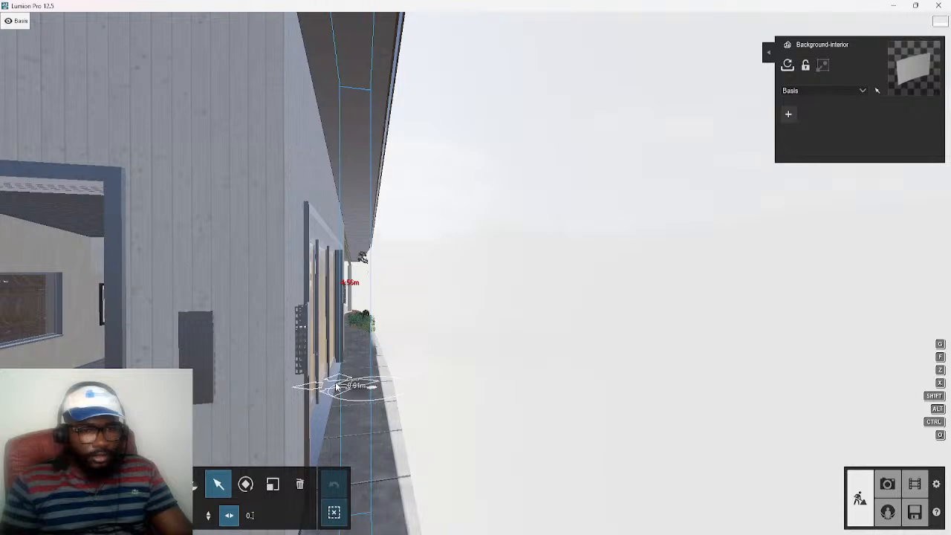
pyautogui.moveTo(299, 414); pyautogui.dragTo(476, 274, button='right')
pyautogui.press('w')
pyautogui.press('s')
pyautogui.press('w')
pyautogui.press('a')
pyautogui.press('w')
pyautogui.press('s')
pyautogui.press('s')
pyautogui.press('s')
pyautogui.press('a')
pyautogui.press('w')
pyautogui.moveTo(440, 339); pyautogui.dragTo(534, 274, button='right')
pyautogui.press('w')
pyautogui.moveTo(475, 274)
pyautogui.mouseDown(button='right')
pyautogui.moveTo(565, 279)
pyautogui.moveTo(475, 274)
pyautogui.mouseUp(button='right')
pyautogui.press('d')
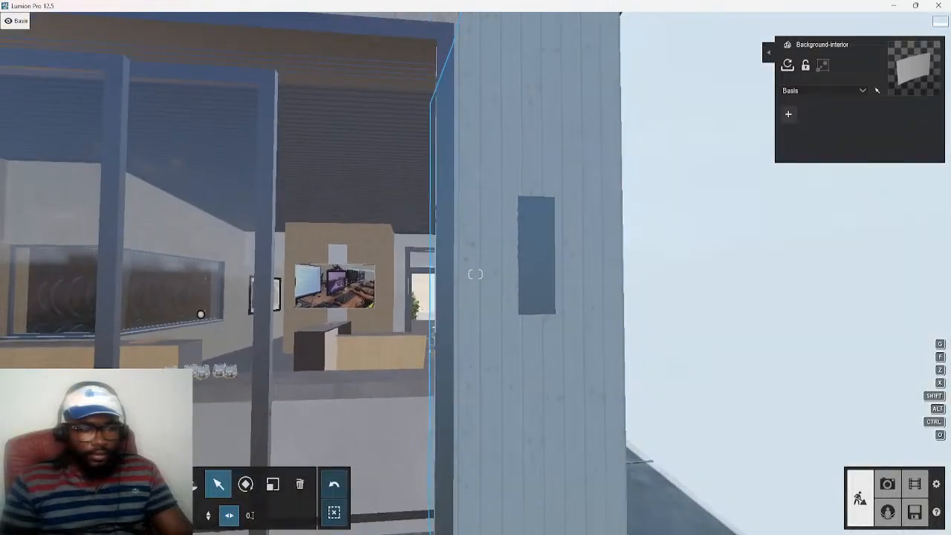
# Open the weather settings and adjust the sun for darker light on the house facade
pyautogui.click(21, 423)
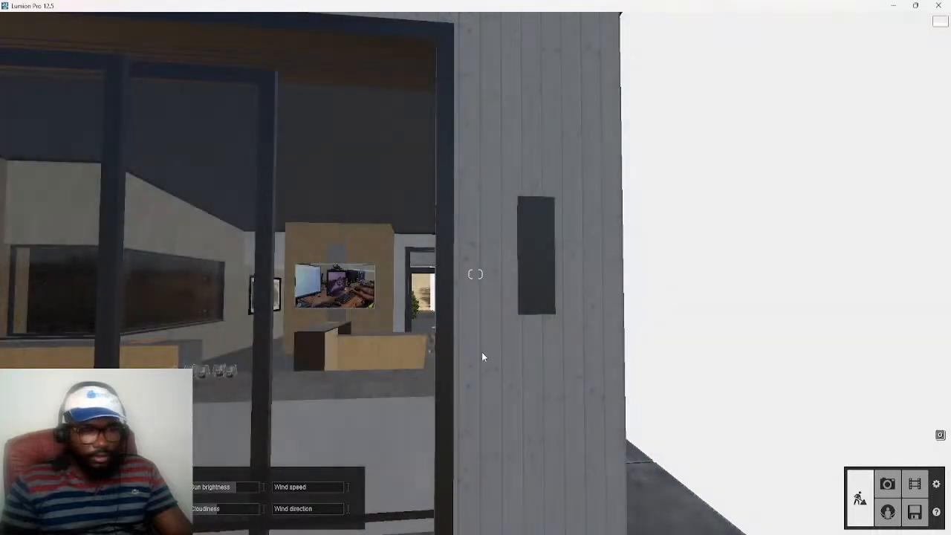
pyautogui.press('s')
pyautogui.moveTo(439, 379); pyautogui.dragTo(498, 378, button='right')
pyautogui.press('w')
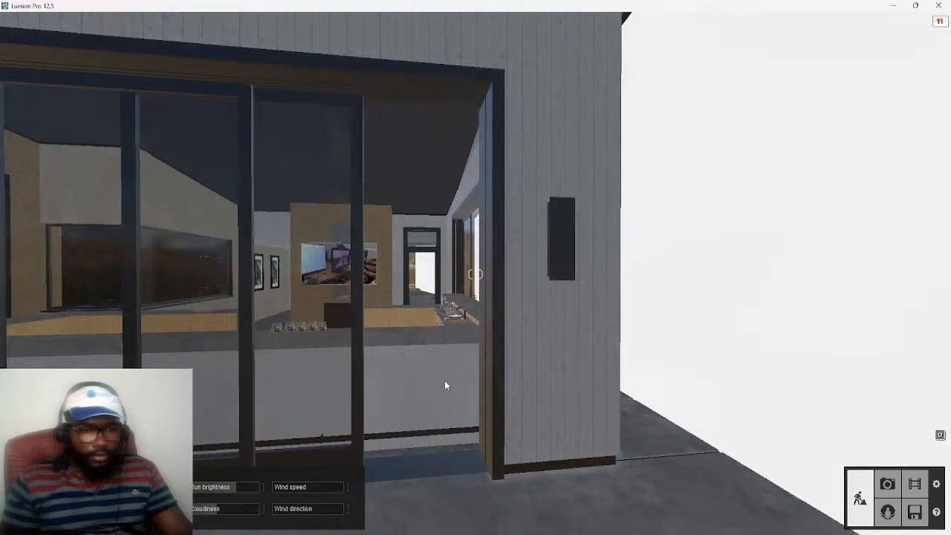
# Examine the blank backdrop and the interior in the adjusted daylight
pyautogui.press('d')
pyautogui.press('a')
pyautogui.press('w')
pyautogui.moveTo(479, 368); pyautogui.dragTo(525, 368, button='right')
pyautogui.press('a')
pyautogui.moveTo(480, 274); pyautogui.dragTo(364, 274, button='right')
pyautogui.press('d')
pyautogui.press('a')
pyautogui.press('a')
pyautogui.press('d')
pyautogui.press('a')
pyautogui.moveTo(574, 376); pyautogui.dragTo(648, 375, button='right')
pyautogui.press('d')
pyautogui.moveTo(476, 274)
pyautogui.mouseDown(button='right')
pyautogui.moveTo(624, 274)
pyautogui.moveTo(457, 274)
pyautogui.mouseUp(button='right')
pyautogui.press('d')
pyautogui.press('d')
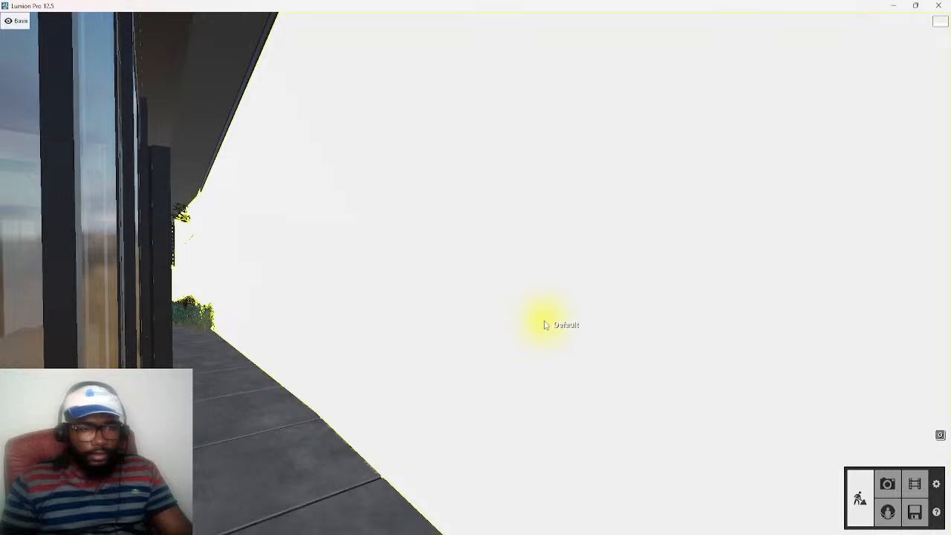
# Load the MP4 movie CITY VIEW from the Desktop as the backdrop's color map and check it through the windows
pyautogui.click(543, 325)
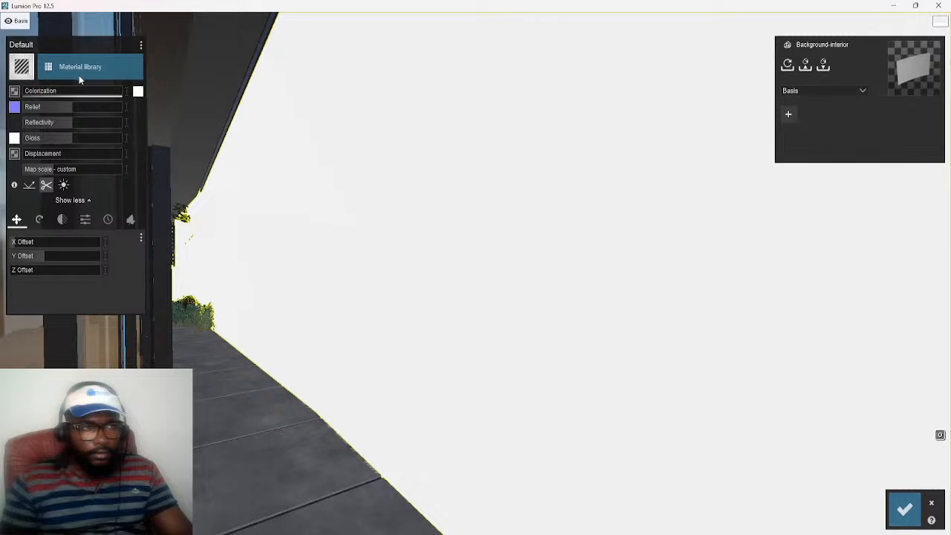
pyautogui.click(13, 92)
pyautogui.click(183, 93)
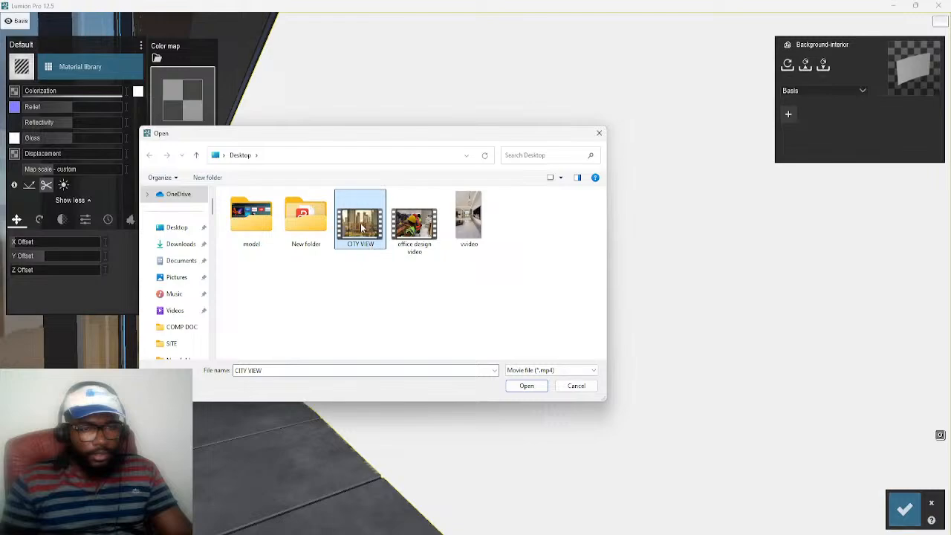
pyautogui.click(527, 385)
pyautogui.moveTo(510, 375)
pyautogui.mouseDown(button='right')
pyautogui.moveTo(470, 320)
pyautogui.moveTo(456, 354)
pyautogui.moveTo(478, 300)
pyautogui.mouseUp(button='right')
pyautogui.press('s')
pyautogui.moveTo(424, 356); pyautogui.dragTo(379, 371, button='right')
pyautogui.press('w')
pyautogui.moveTo(476, 274)
pyautogui.mouseDown(button='right')
pyautogui.moveTo(464, 274)
pyautogui.moveTo(575, 275)
pyautogui.moveTo(546, 282)
pyautogui.moveTo(583, 271)
pyautogui.moveTo(557, 271)
pyautogui.mouseUp(button='right')
pyautogui.press('w')
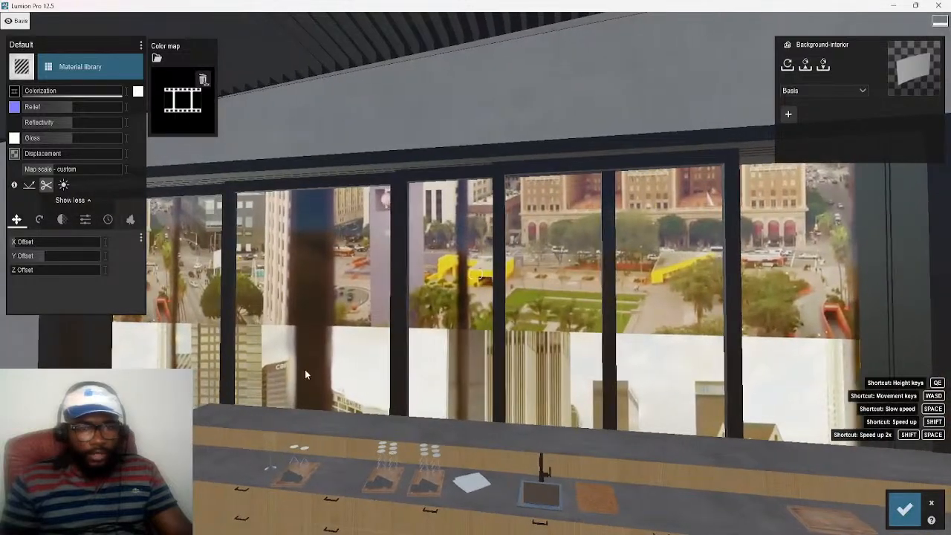
pyautogui.press('d')
pyautogui.press('w')
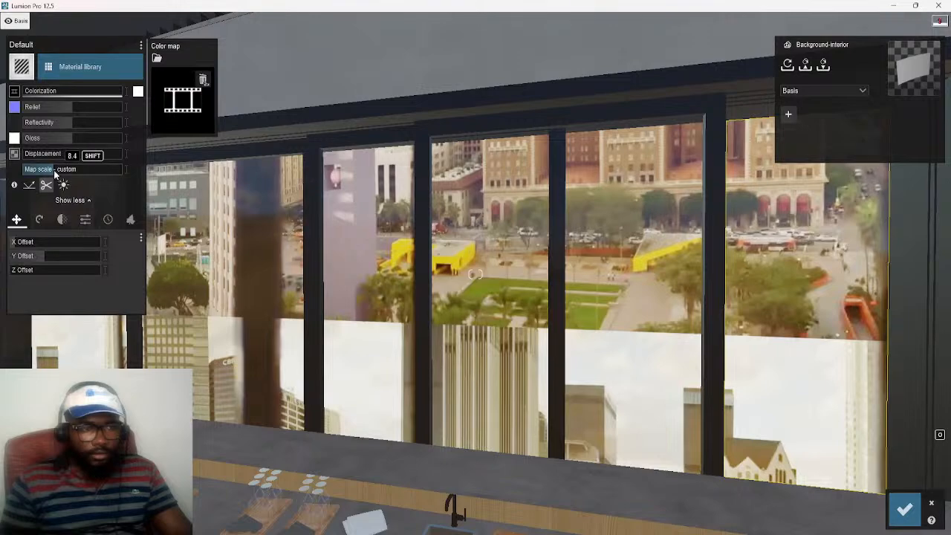
# Set the city video's map scale to 8.4 on the backdrop and save the material changes
pyautogui.moveTo(53, 170); pyautogui.dragTo(28, 173)
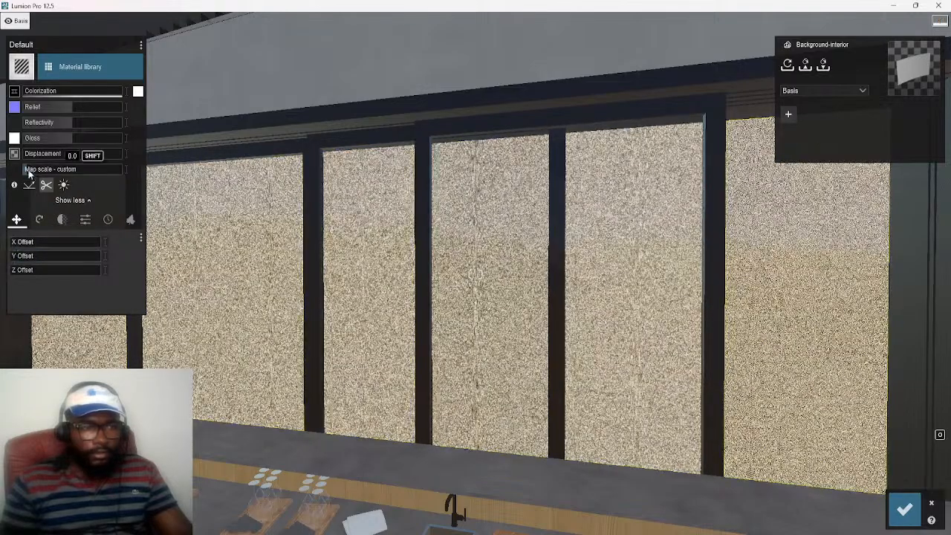
pyautogui.moveTo(28, 172); pyautogui.dragTo(54, 184)
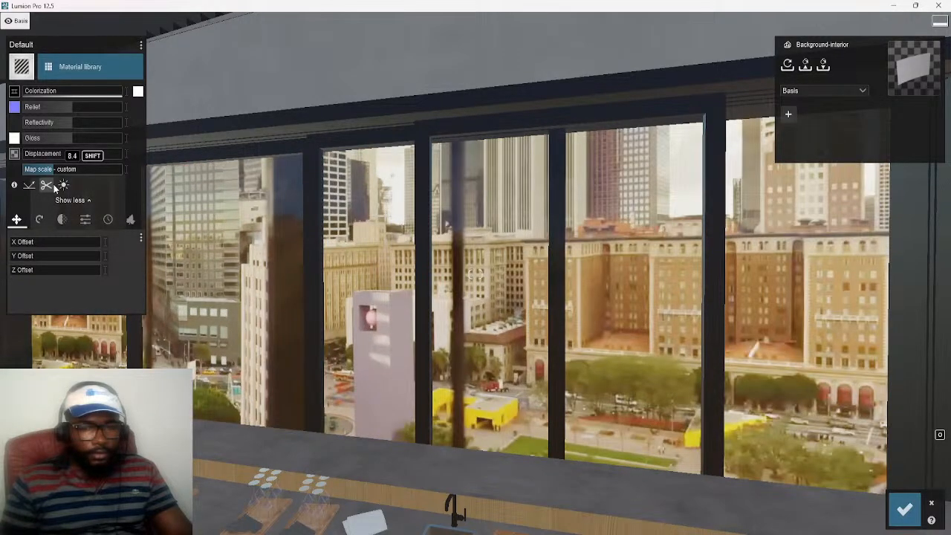
pyautogui.press('s')
pyautogui.moveTo(466, 309); pyautogui.dragTo(372, 356, button='right')
pyautogui.press('w')
pyautogui.press('d')
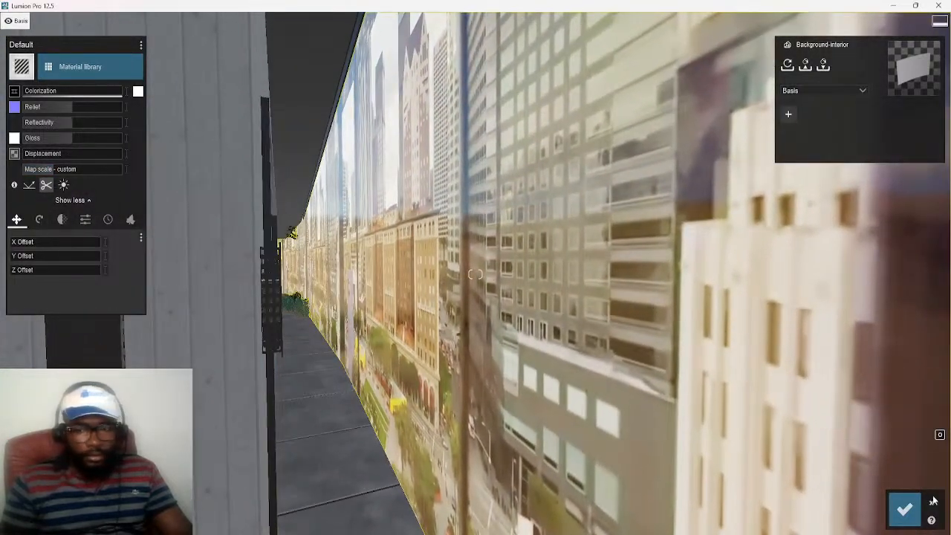
pyautogui.click(907, 514)
# Shift the Background-interior panel vertically and check the city view through the kitchen windows
pyautogui.moveTo(667, 460)
pyautogui.mouseDown(button='right')
pyautogui.moveTo(616, 459)
pyautogui.moveTo(653, 460)
pyautogui.mouseUp(button='right')
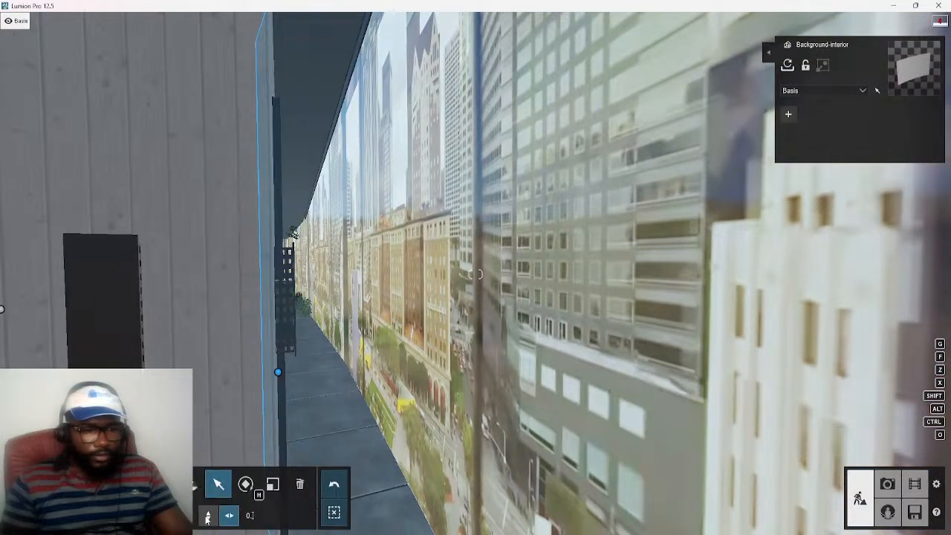
pyautogui.click(208, 517)
pyautogui.press('s')
pyautogui.moveTo(351, 413)
pyautogui.mouseDown(button='right')
pyautogui.moveTo(393, 460)
pyautogui.moveTo(438, 431)
pyautogui.moveTo(446, 450)
pyautogui.moveTo(352, 420)
pyautogui.mouseUp(button='right')
pyautogui.press('s')
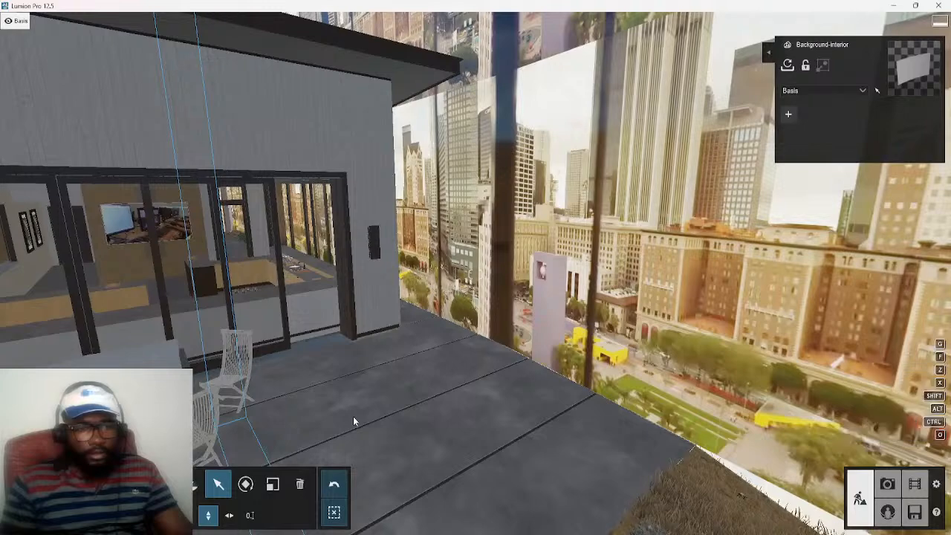
pyautogui.moveTo(306, 275); pyautogui.dragTo(303, 52)
pyautogui.press('s')
pyautogui.moveTo(297, 139); pyautogui.dragTo(344, 235, button='right')
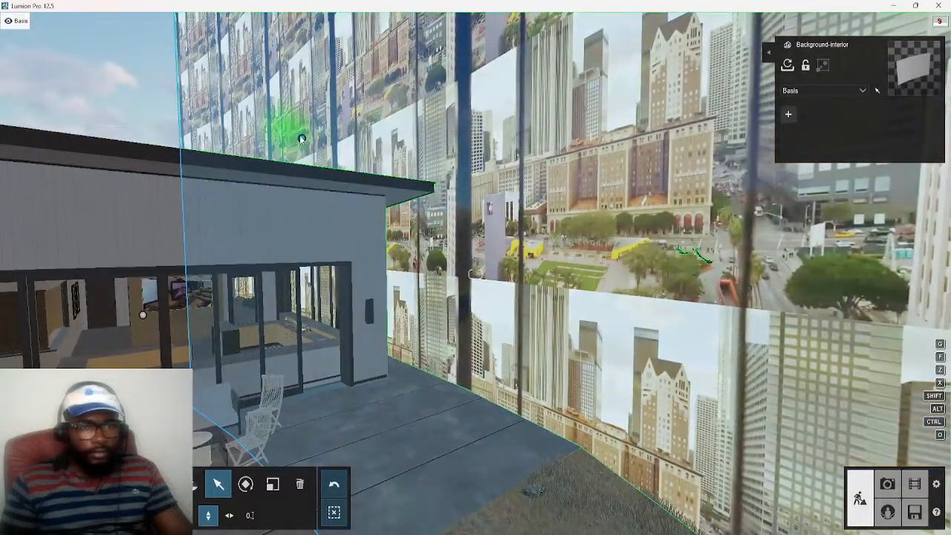
pyautogui.moveTo(301, 139); pyautogui.dragTo(283, 84)
pyautogui.press('w')
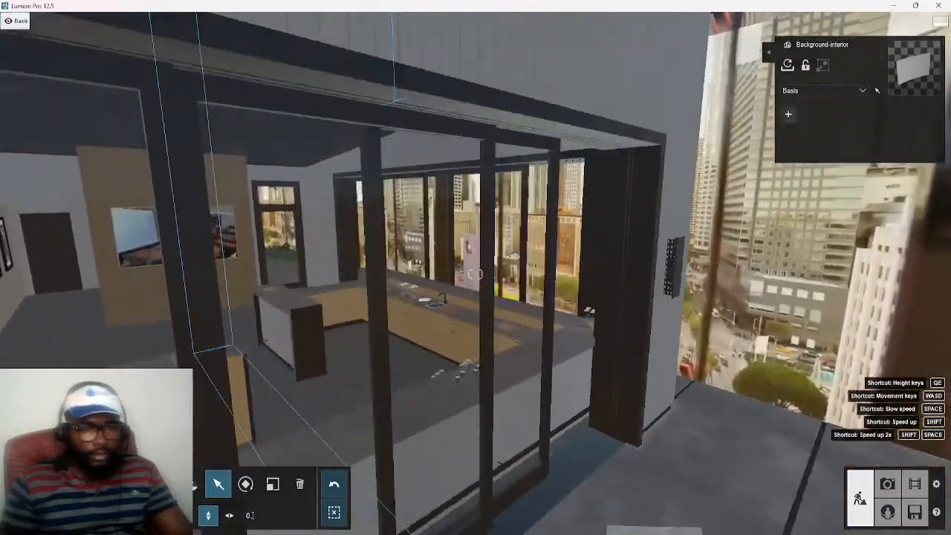
pyautogui.press('w')
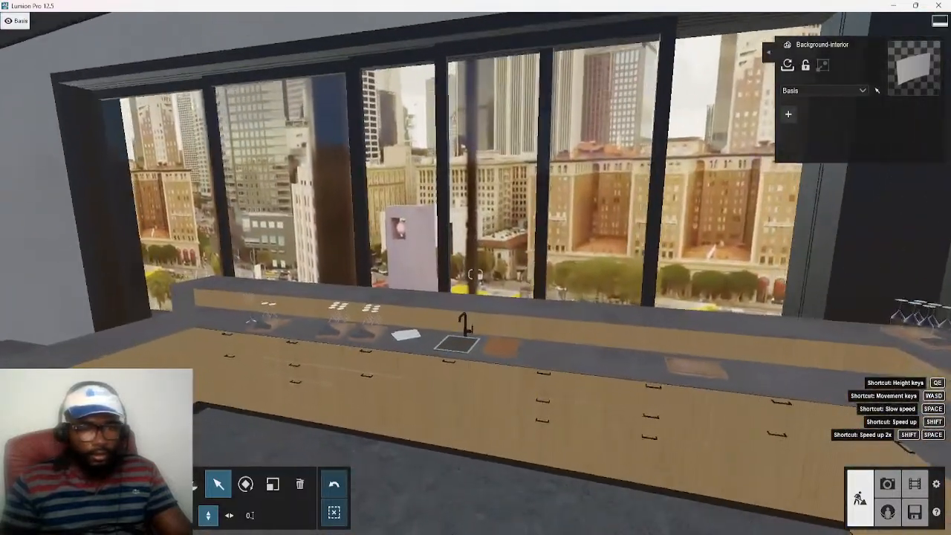
pyautogui.press('w')
pyautogui.moveTo(438, 386); pyautogui.dragTo(394, 377, button='right')
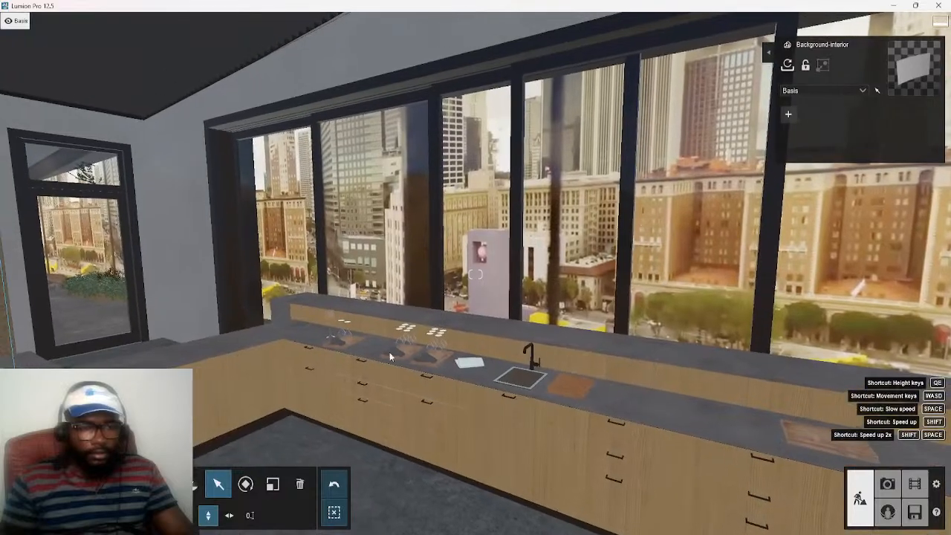
# Open the material of the Background-interior city panel outside the kitchen windows, approaching it past the window glass
pyautogui.click(190, 484)
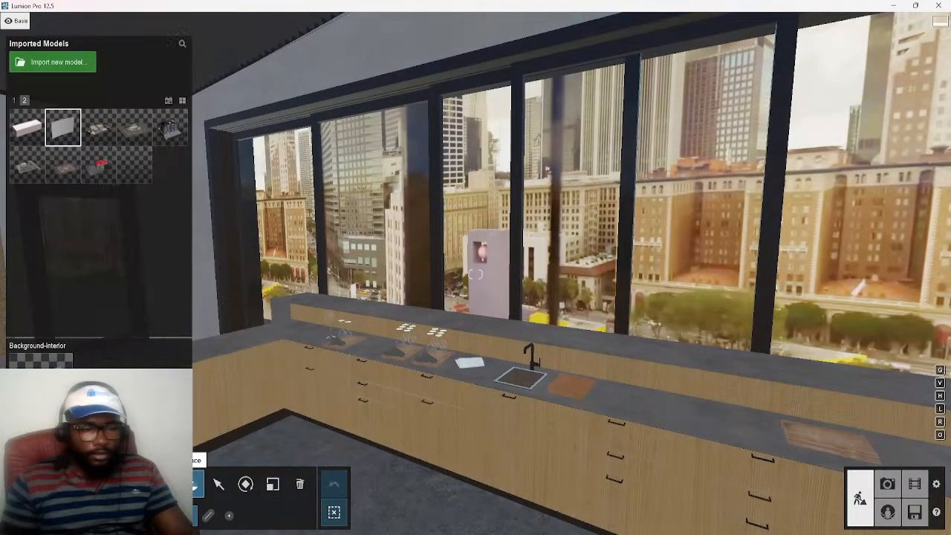
pyautogui.press('m')
pyautogui.click(714, 239)
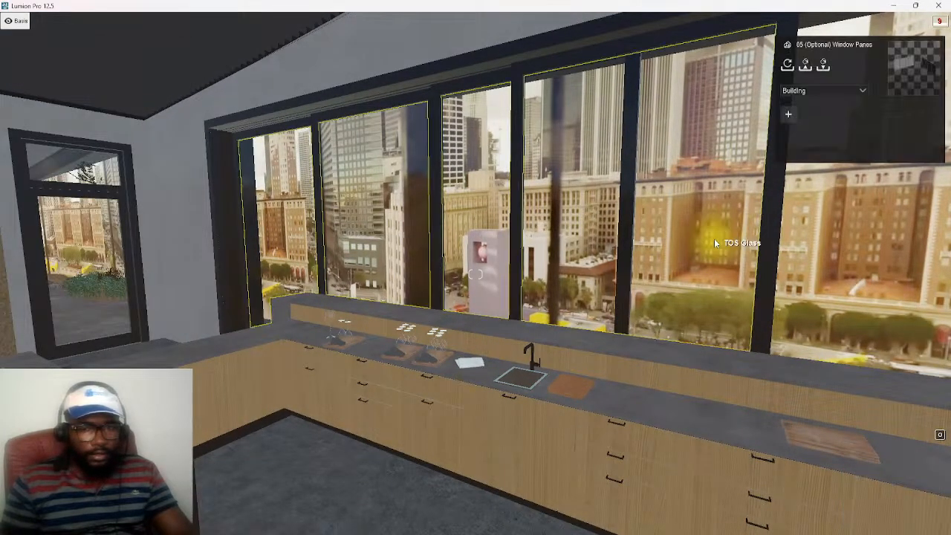
pyautogui.press('d')
pyautogui.moveTo(557, 238); pyautogui.dragTo(615, 291, button='right')
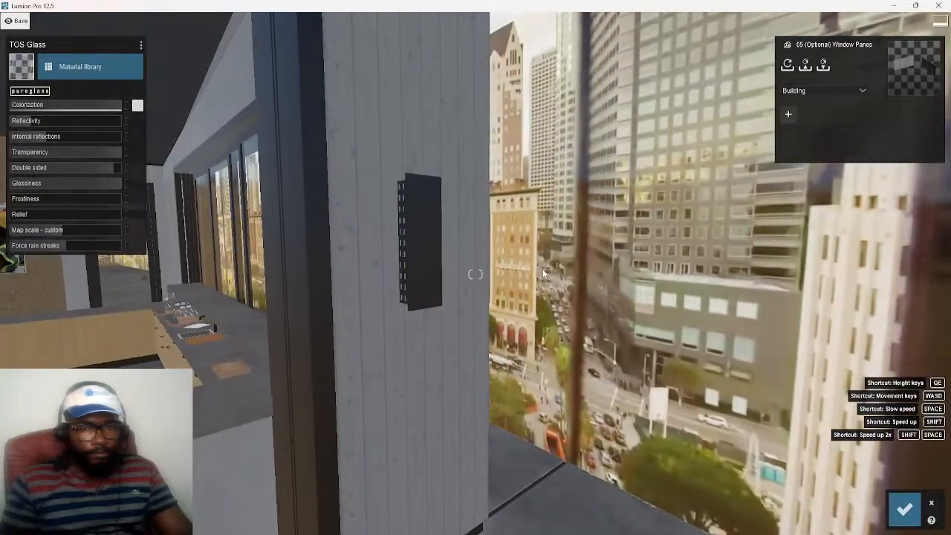
pyautogui.click(542, 274)
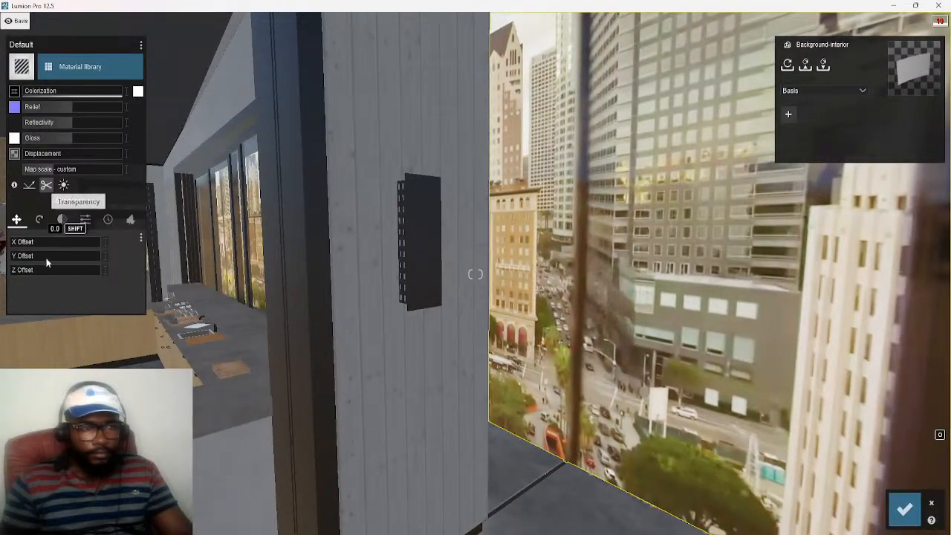
# Examine the city video through the kitchen windows and from outside with its material open, and close the material editor with the changes saved
pyautogui.press('d')
pyautogui.press('a')
pyautogui.moveTo(21, 254)
pyautogui.mouseDown(button='right')
pyautogui.moveTo(56, 243)
pyautogui.moveTo(30, 245)
pyautogui.mouseUp(button='right')
pyautogui.press('s')
pyautogui.press('d')
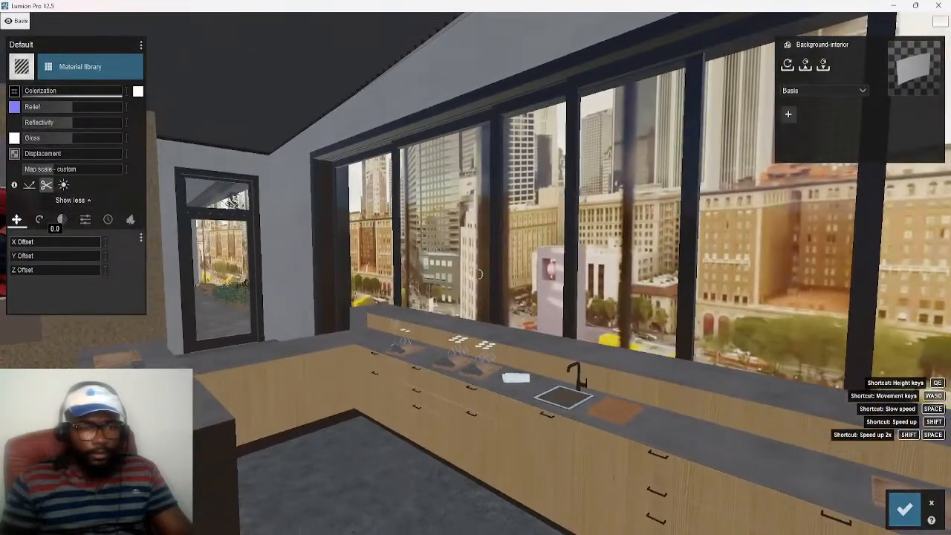
pyautogui.press('d')
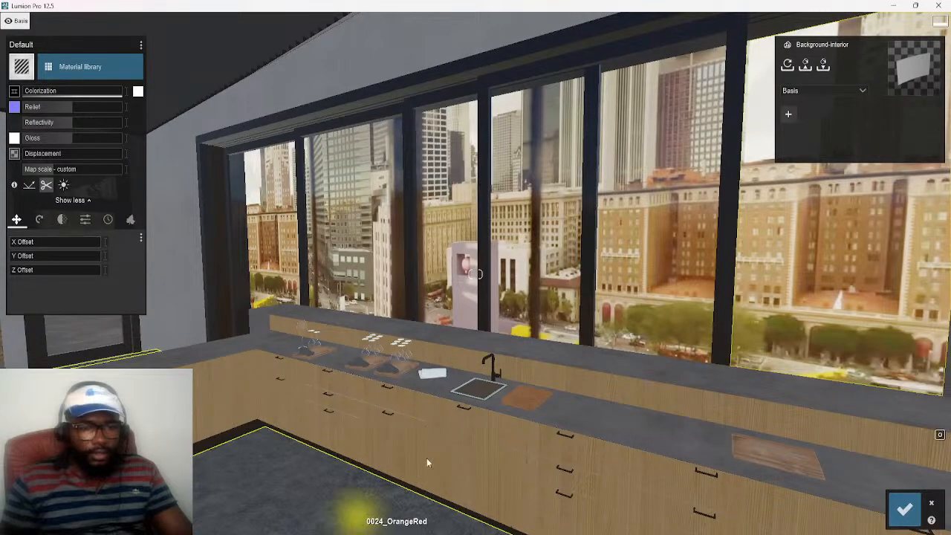
pyautogui.press('s')
pyautogui.moveTo(396, 501)
pyautogui.mouseDown(button='right')
pyautogui.moveTo(319, 498)
pyautogui.moveTo(392, 499)
pyautogui.mouseUp(button='right')
pyautogui.press('w')
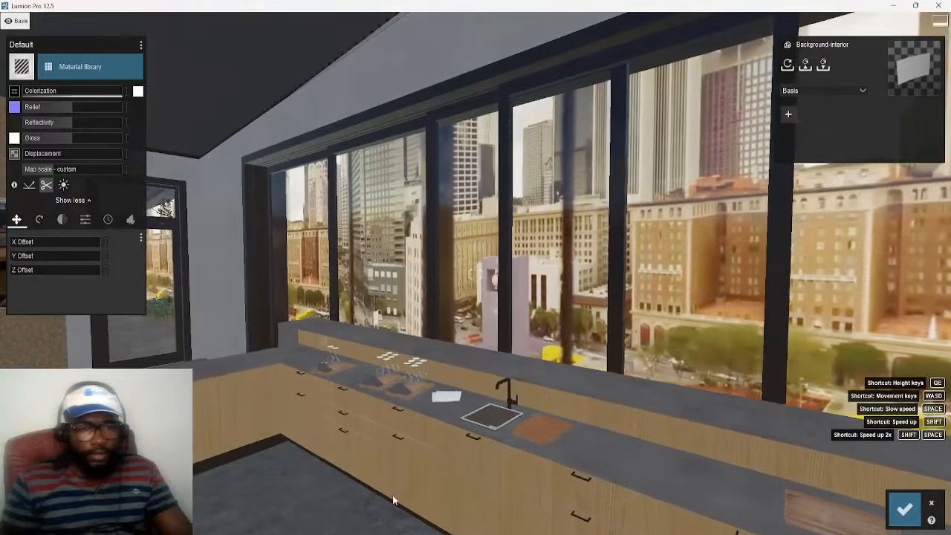
pyautogui.press('s')
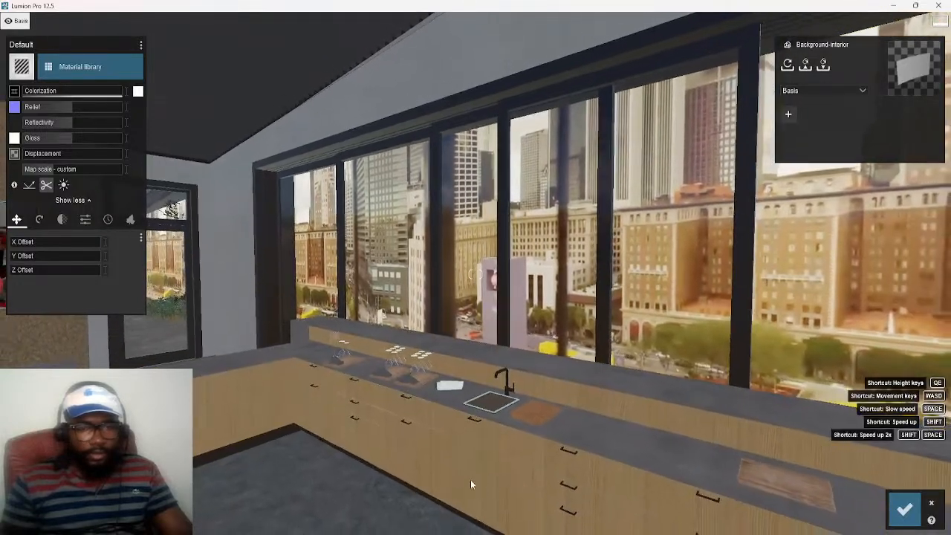
pyautogui.moveTo(504, 451); pyautogui.dragTo(708, 407, button='right')
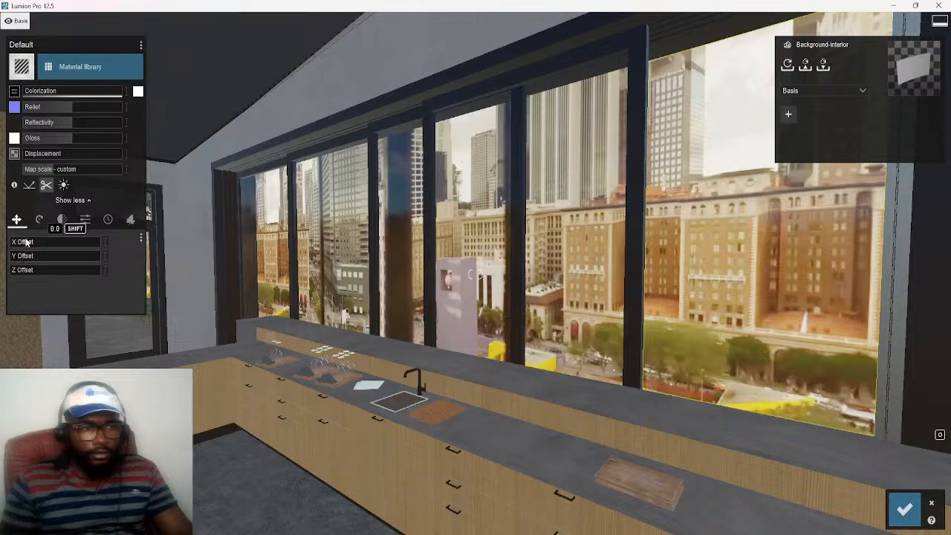
pyautogui.press('d')
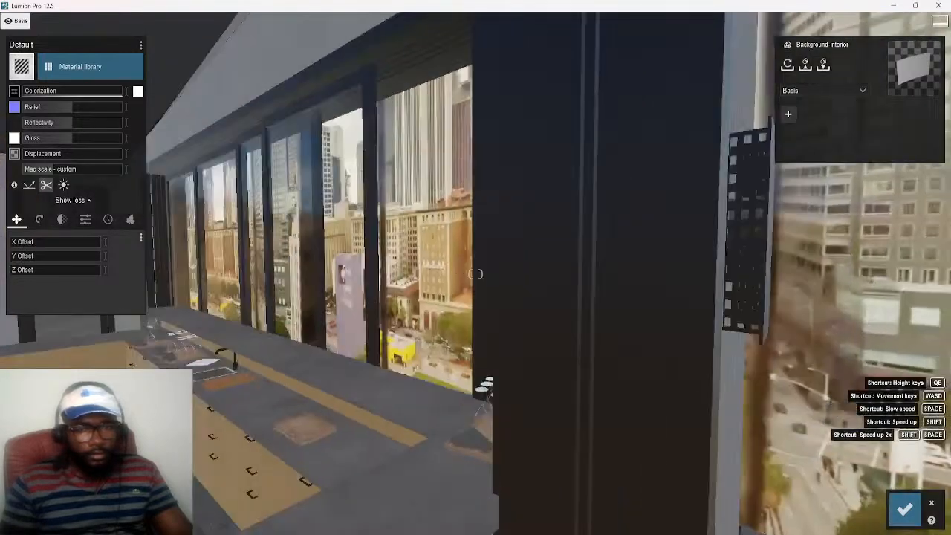
pyautogui.press('a')
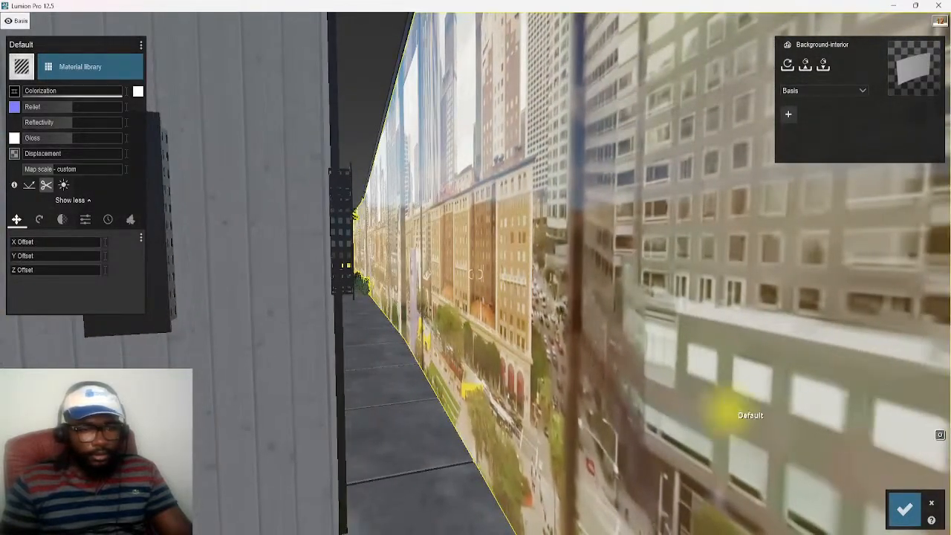
pyautogui.press('a')
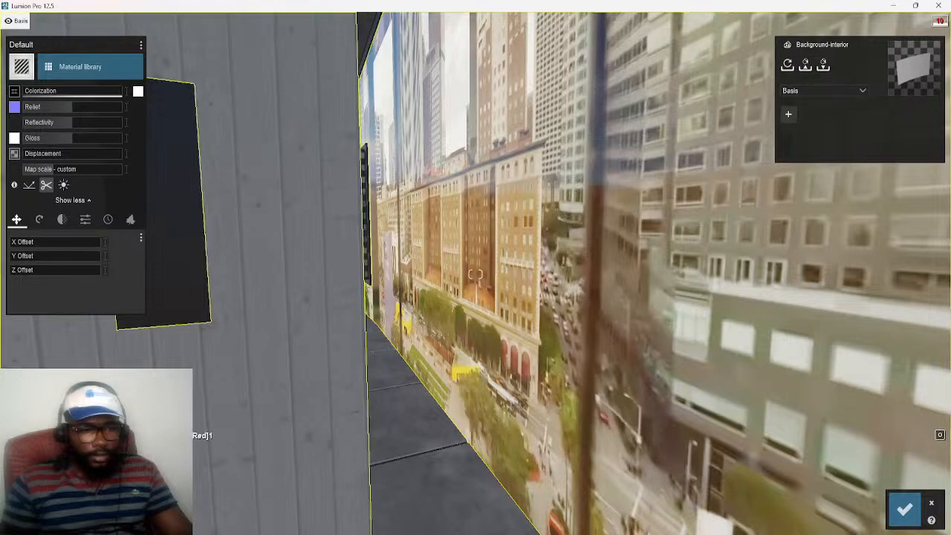
pyautogui.click(903, 509)
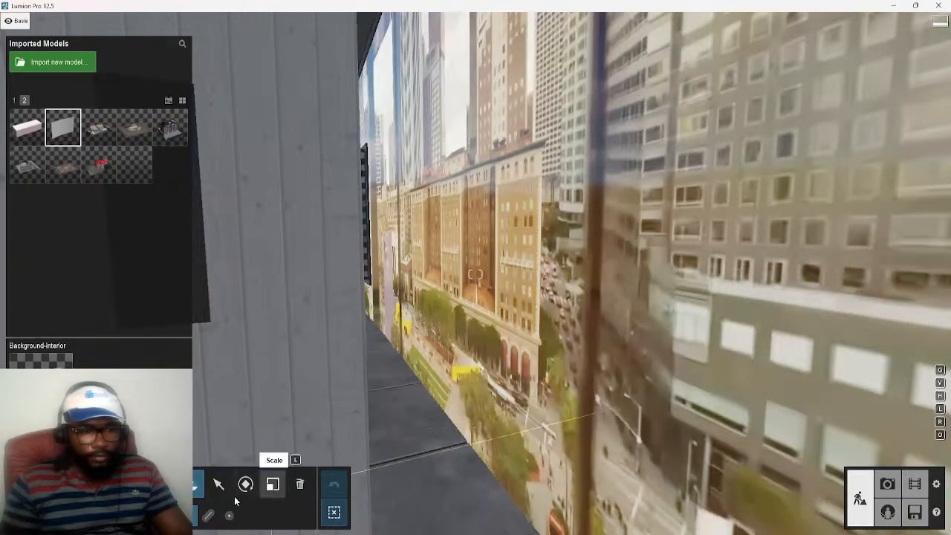
# Raise the Background-interior panel slightly from a viewpoint outside the building
pyautogui.click(219, 488)
pyautogui.press('s')
pyautogui.moveTo(435, 340); pyautogui.dragTo(425, 297, button='right')
pyautogui.press('q')
pyautogui.press('s')
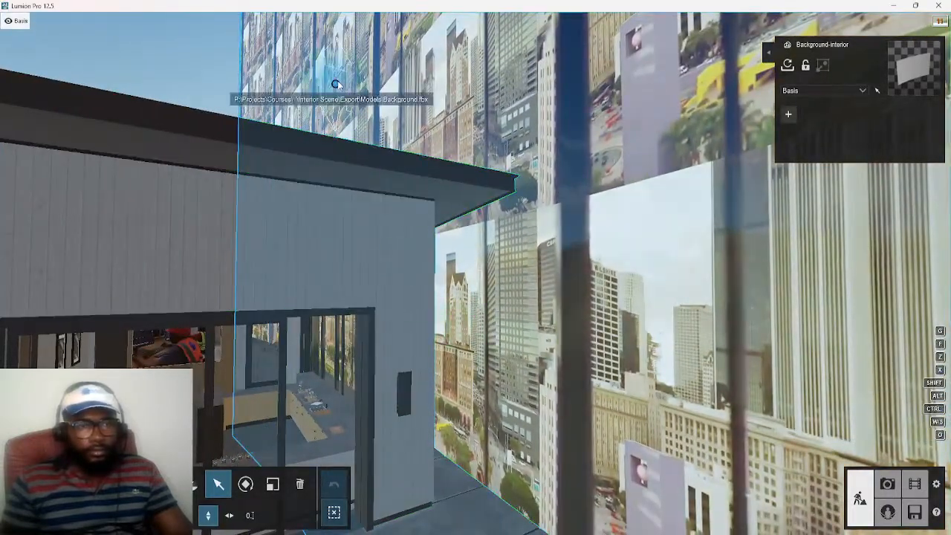
pyautogui.moveTo(335, 84)
pyautogui.mouseDown()
pyautogui.moveTo(330, 75)
pyautogui.moveTo(344, 69)
pyautogui.moveTo(337, 74)
pyautogui.mouseUp()
# Examine how the raised city backdrop lines up behind the kitchen windows from inside the room
pyautogui.press('w')
pyautogui.moveTo(394, 476)
pyautogui.mouseDown(button='right')
pyautogui.moveTo(468, 443)
pyautogui.moveTo(487, 485)
pyautogui.moveTo(481, 525)
pyautogui.moveTo(499, 517)
pyautogui.moveTo(486, 531)
pyautogui.moveTo(557, 533)
pyautogui.mouseUp(button='right')
pyautogui.press('w')
pyautogui.press('s')
pyautogui.press('w')
pyautogui.press('a')
pyautogui.press('d')
pyautogui.moveTo(476, 275); pyautogui.dragTo(496, 281, button='right')
pyautogui.press('a')
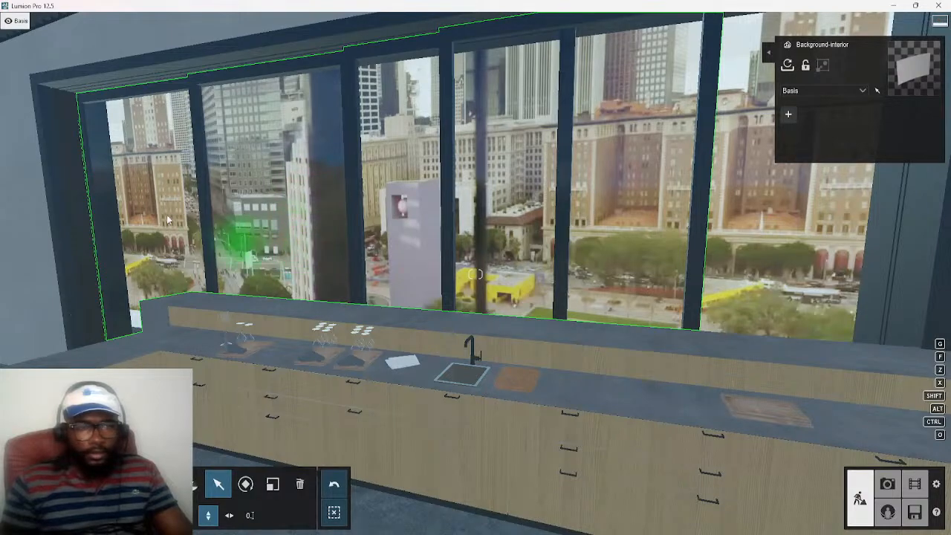
pyautogui.press('s')
pyautogui.moveTo(147, 180); pyautogui.dragTo(286, 177, button='right')
pyautogui.moveTo(516, 312); pyautogui.dragTo(440, 313, button='right')
pyautogui.press('d')
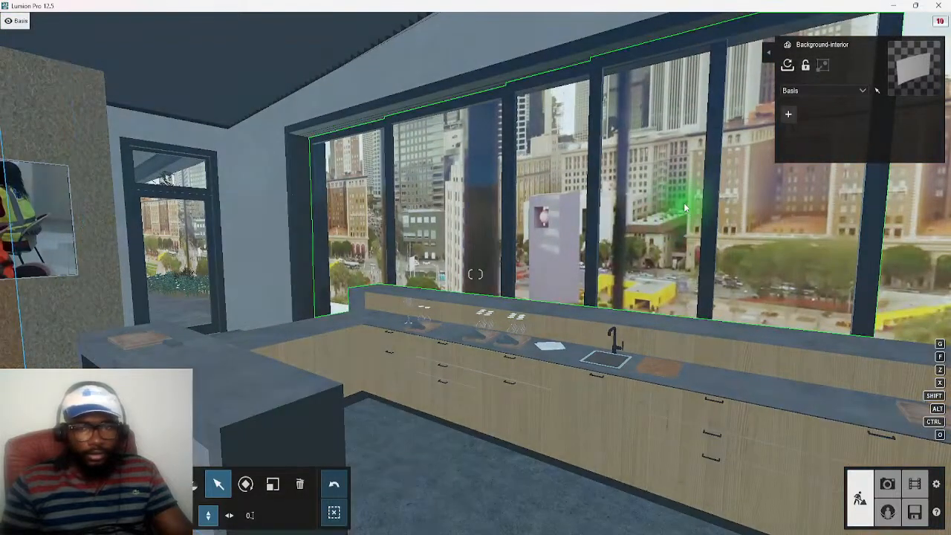
# Reopen the city backdrop's material and set its X offset to 0.2
pyautogui.click(683, 205)
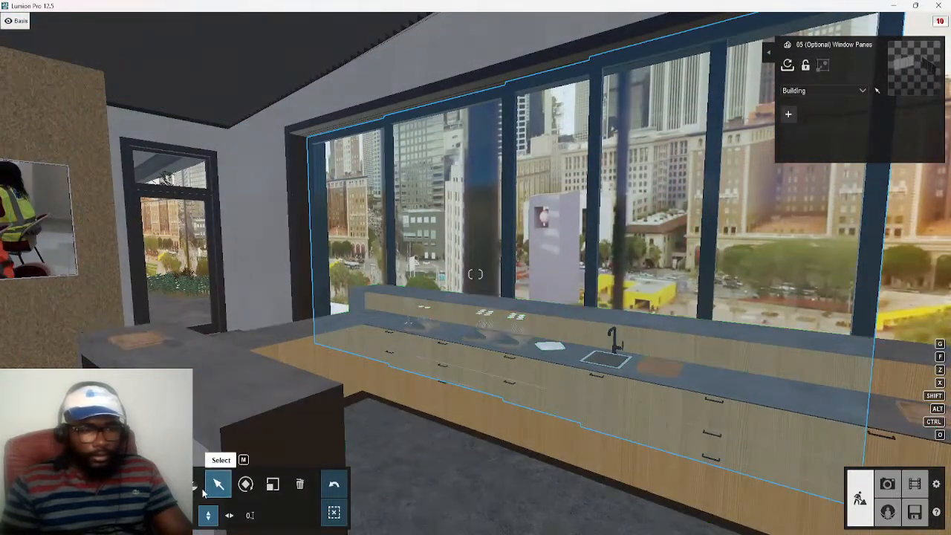
pyautogui.click(910, 69)
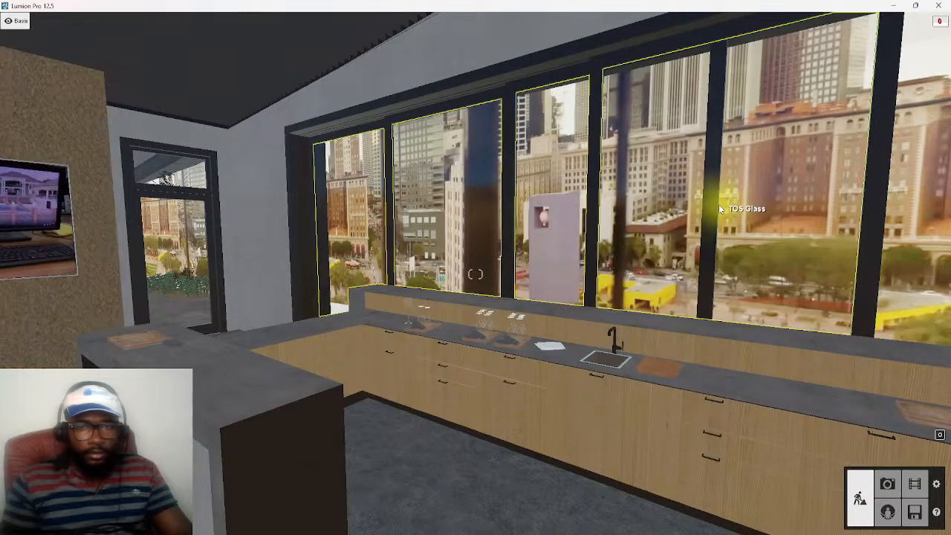
pyautogui.click(680, 190)
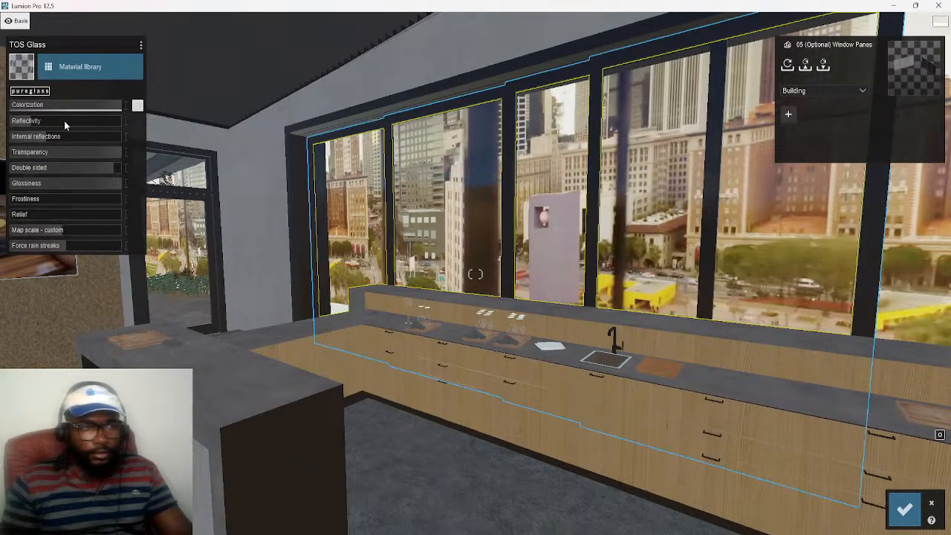
pyautogui.press('d')
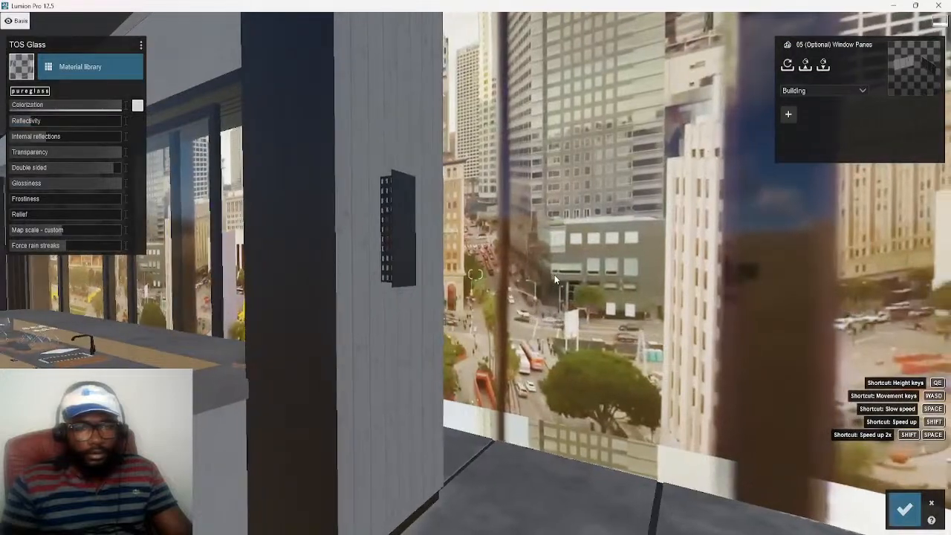
pyautogui.click(554, 274)
pyautogui.press('a')
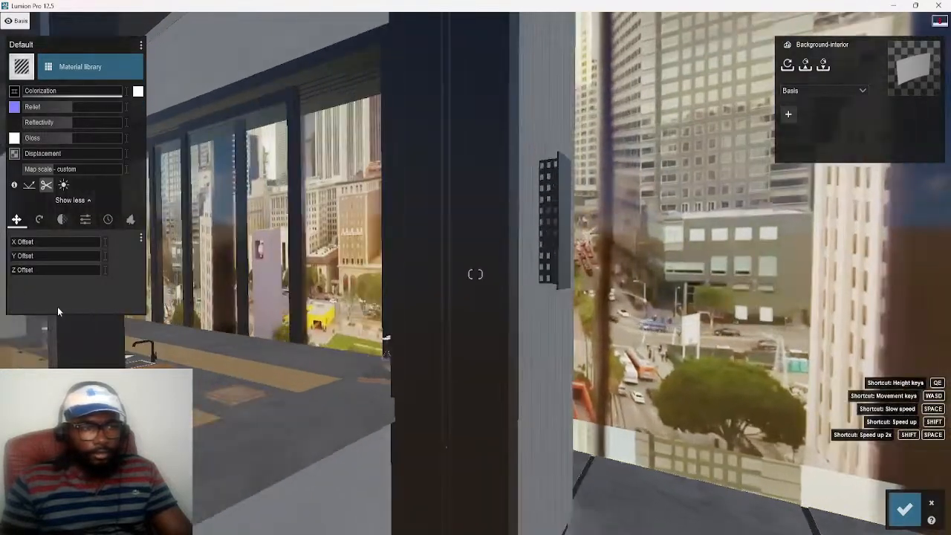
pyautogui.press('a')
pyautogui.press('s')
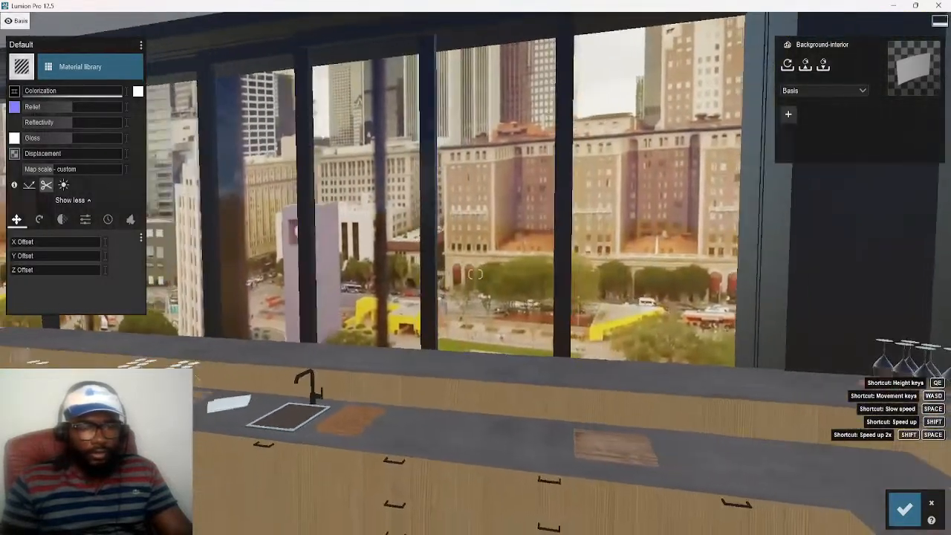
pyautogui.press('a')
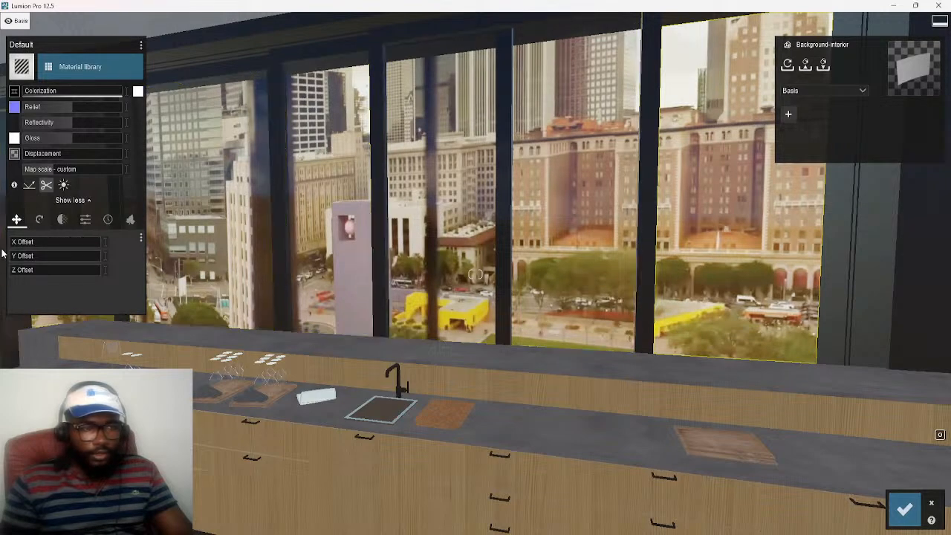
pyautogui.moveTo(14, 246); pyautogui.dragTo(31, 250)
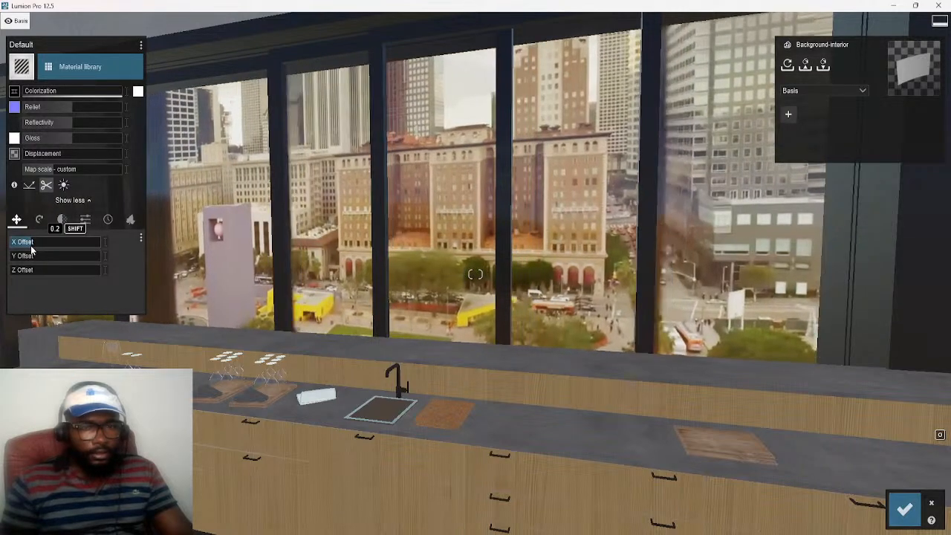
# Set the city video's map scale to 9.2 on the backdrop material
pyautogui.press('s')
pyautogui.moveTo(270, 394); pyautogui.dragTo(251, 385, button='right')
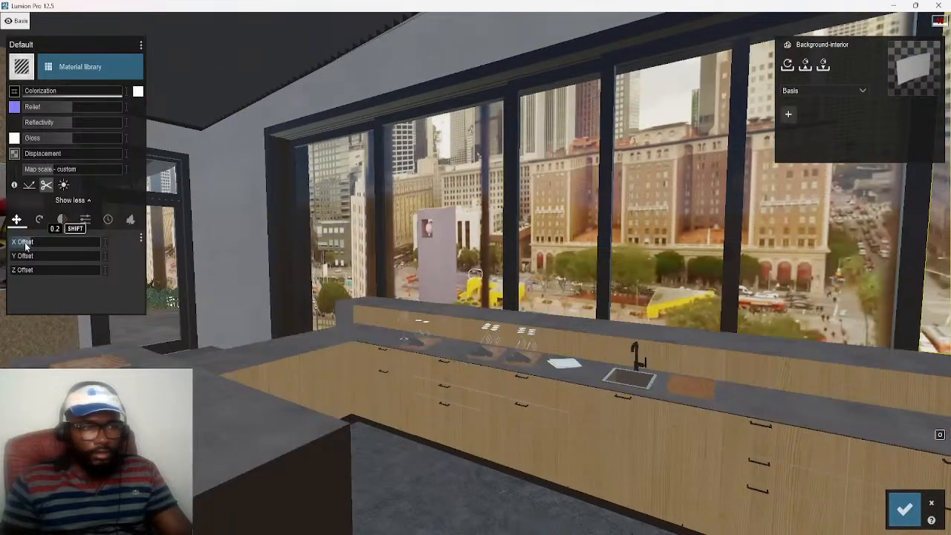
pyautogui.click(54, 173)
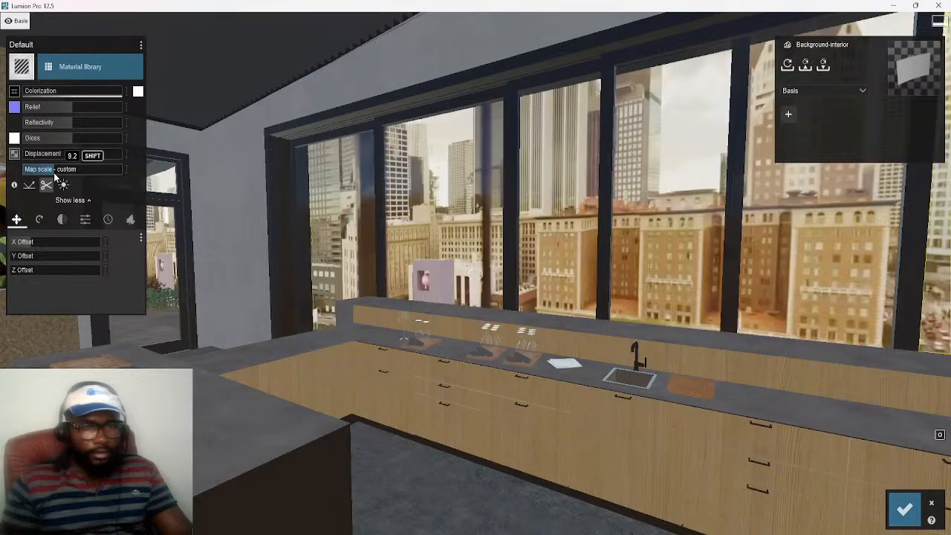
# Set the backdrop material's Y offset to 0.4, check the view from the kitchen, and save the material changes
pyautogui.press('d')
pyautogui.press('d')
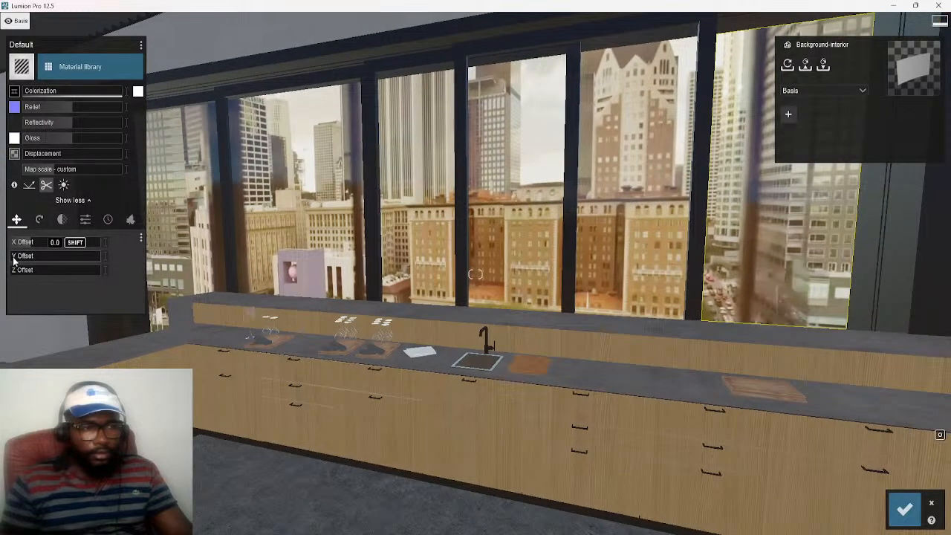
pyautogui.moveTo(14, 260); pyautogui.dragTo(50, 262)
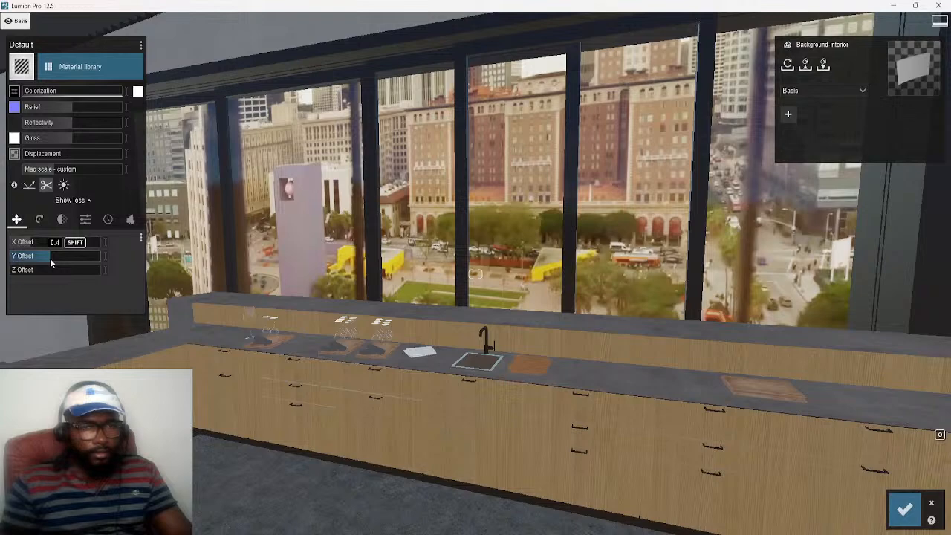
pyautogui.press('d')
pyautogui.moveTo(515, 424); pyautogui.dragTo(301, 414, button='right')
pyautogui.press('s')
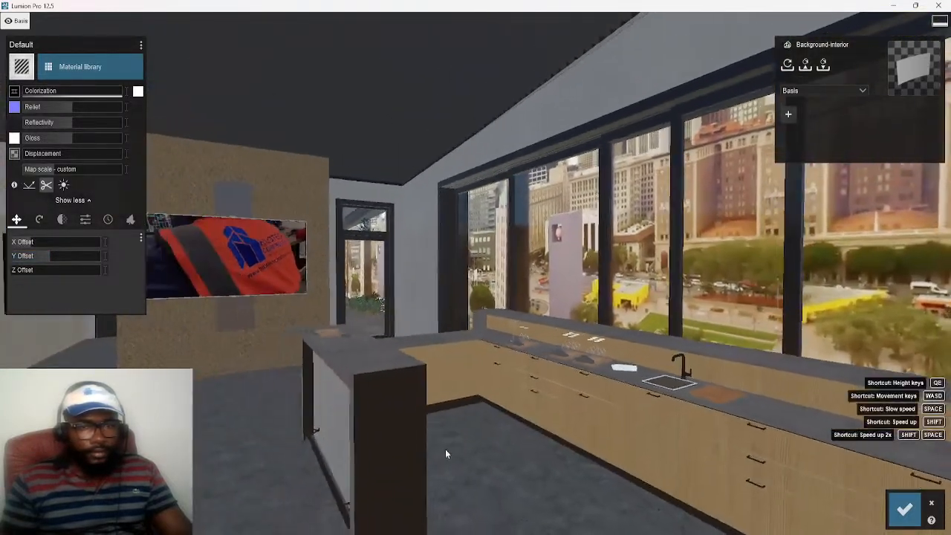
pyautogui.click(904, 508)
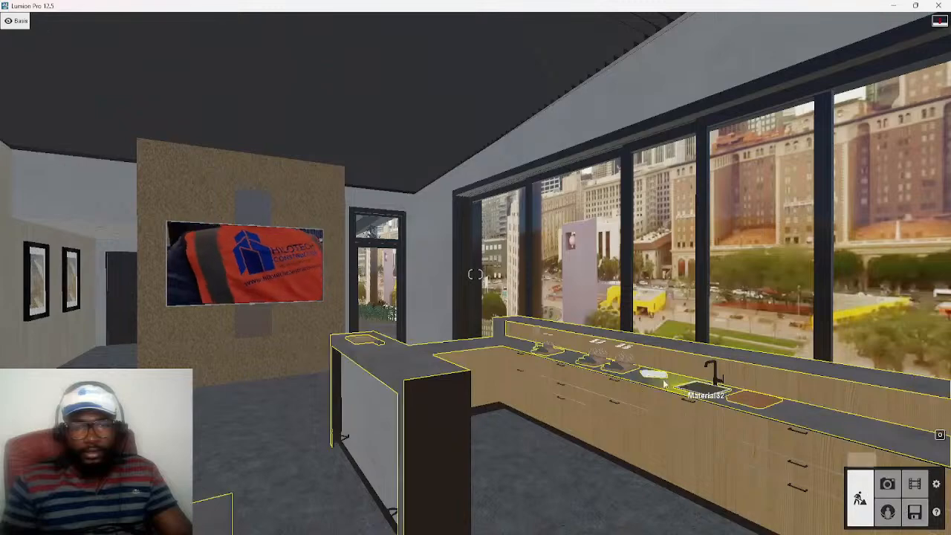
# Examine the repositioned city view through the windows from different points around the kitchen and living area
pyautogui.press('a')
pyautogui.moveTo(628, 480); pyautogui.dragTo(750, 455, button='right')
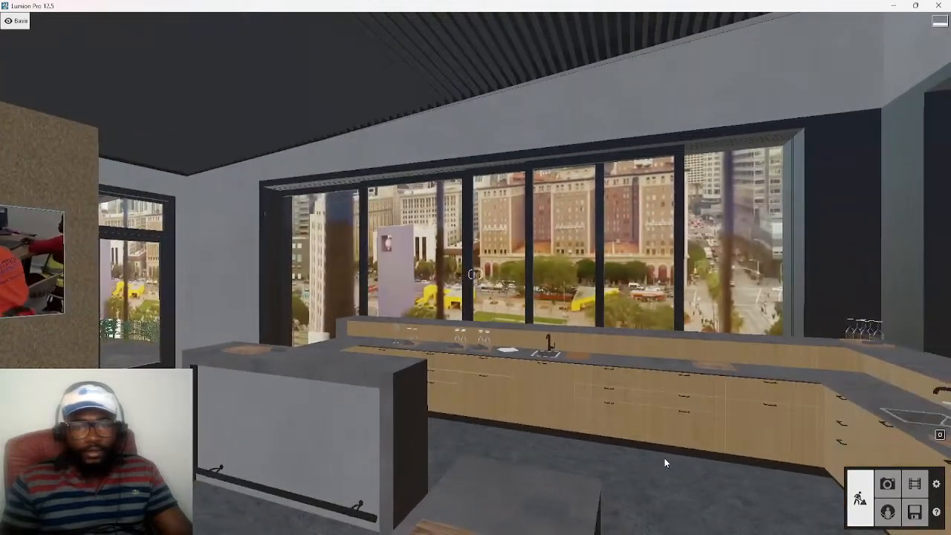
pyautogui.press('w')
pyautogui.moveTo(458, 371); pyautogui.dragTo(653, 368, button='right')
pyautogui.press('w')
pyautogui.moveTo(475, 274); pyautogui.dragTo(587, 274, button='right')
pyautogui.press('d')
pyautogui.press('s')
pyautogui.press('a')
pyautogui.press('w')
pyautogui.press('s')
pyautogui.moveTo(475, 274); pyautogui.dragTo(364, 274, button='right')
pyautogui.press('w')
pyautogui.press('a')
pyautogui.moveTo(476, 274); pyautogui.dragTo(550, 274, button='right')
pyautogui.press('d')
pyautogui.press('a')
pyautogui.press('w')
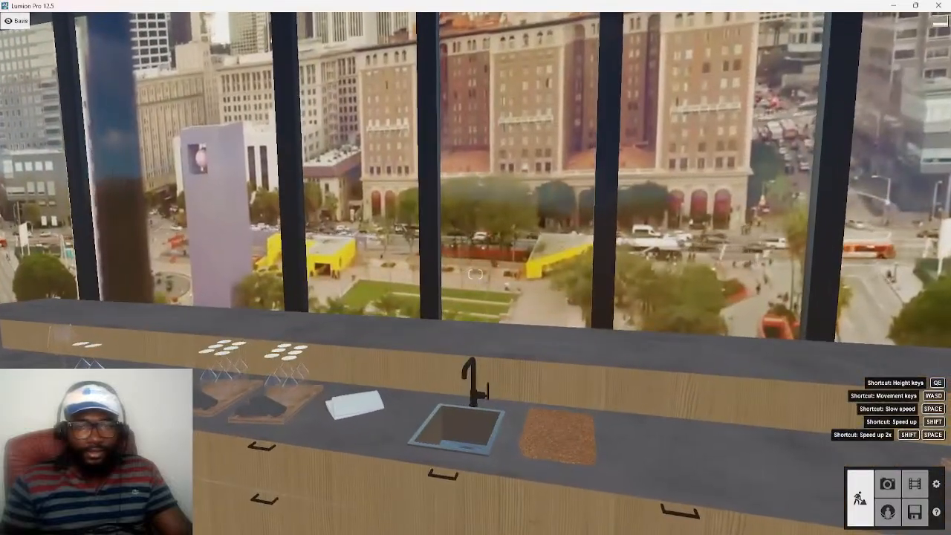
# Reopen the city backdrop's material and lower its gloss, reflectivity and relief to near their minimums
pyautogui.press('s')
pyautogui.moveTo(591, 443); pyautogui.dragTo(512, 424, button='right')
pyautogui.press('w')
pyautogui.moveTo(728, 258); pyautogui.dragTo(868, 272, button='right')
pyautogui.moveTo(335, 280); pyautogui.dragTo(439, 284, button='right')
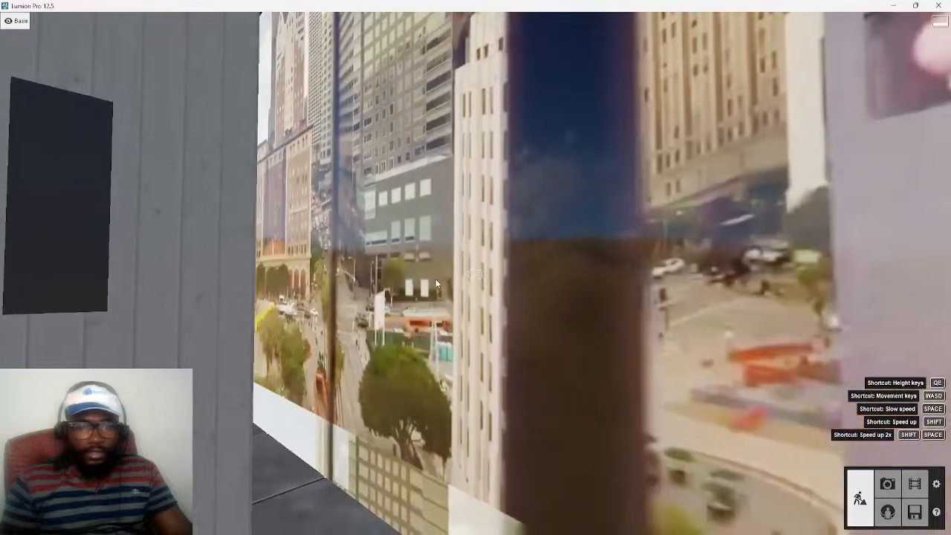
pyautogui.click(396, 256)
pyautogui.moveTo(395, 256); pyautogui.dragTo(349, 282, button='right')
pyautogui.press('s')
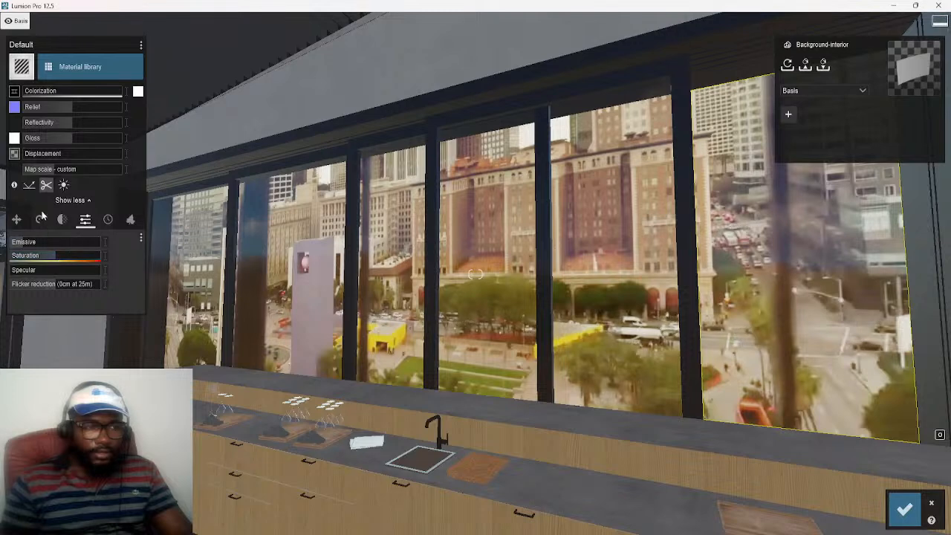
pyautogui.moveTo(70, 139); pyautogui.dragTo(8, 151)
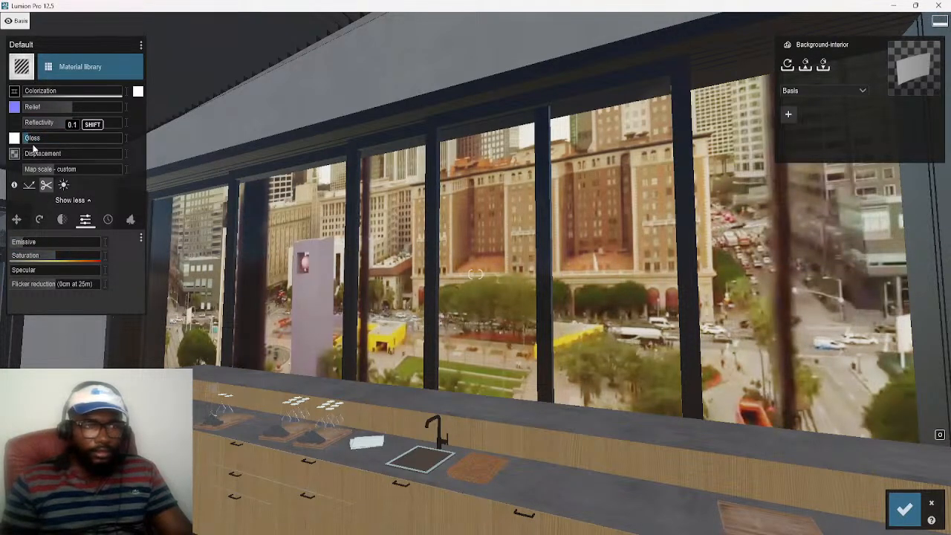
pyautogui.moveTo(72, 125); pyautogui.dragTo(13, 131)
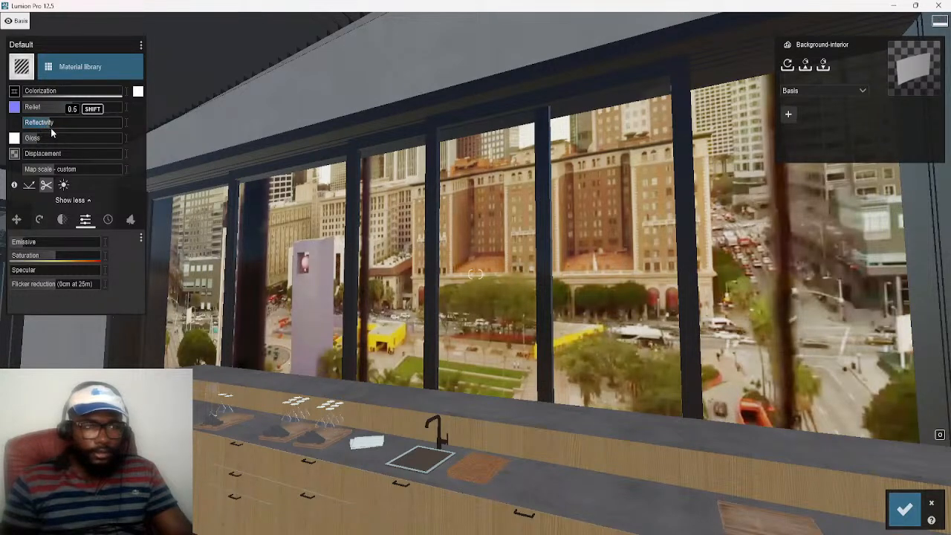
pyautogui.moveTo(73, 108); pyautogui.dragTo(1, 111)
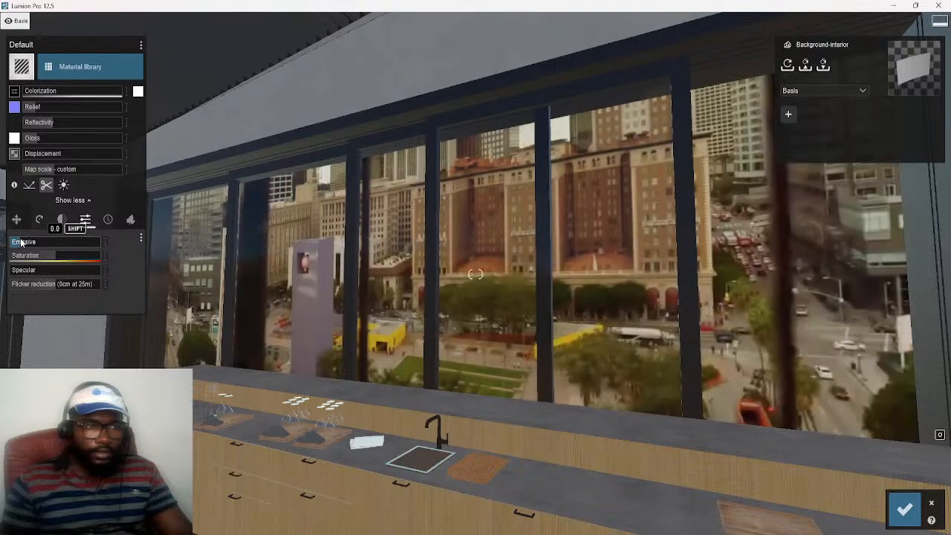
# Set the backdrop material's emissive value to 0.1, check the view from the kitchen, and save the material changes
pyautogui.moveTo(22, 243); pyautogui.dragTo(23, 243)
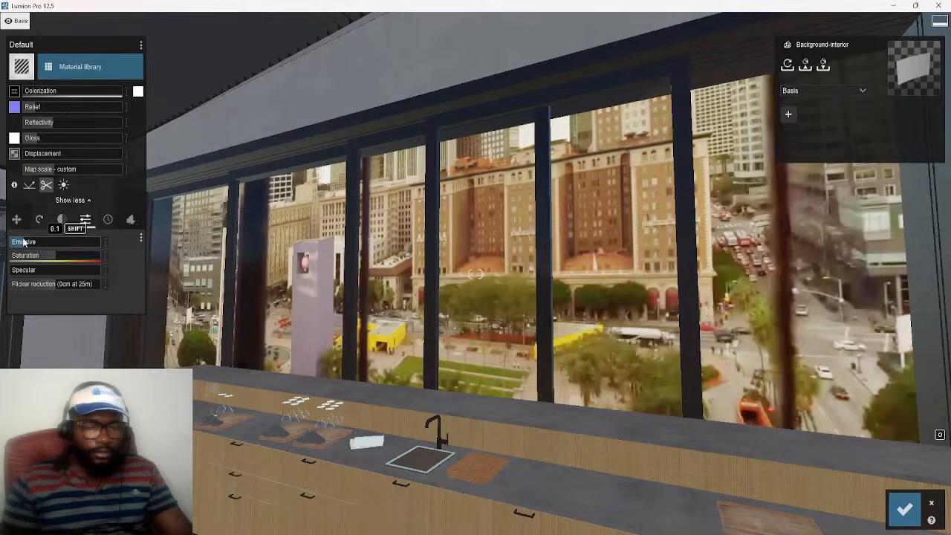
pyautogui.press('s')
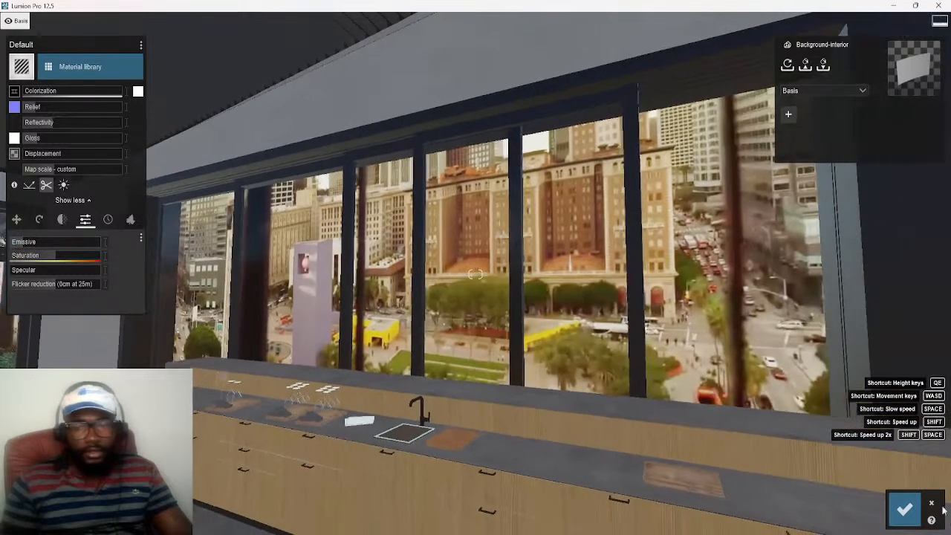
pyautogui.click(614, 412)
pyautogui.moveTo(614, 413); pyautogui.dragTo(587, 403, button='right')
pyautogui.press('w')
pyautogui.click(904, 509)
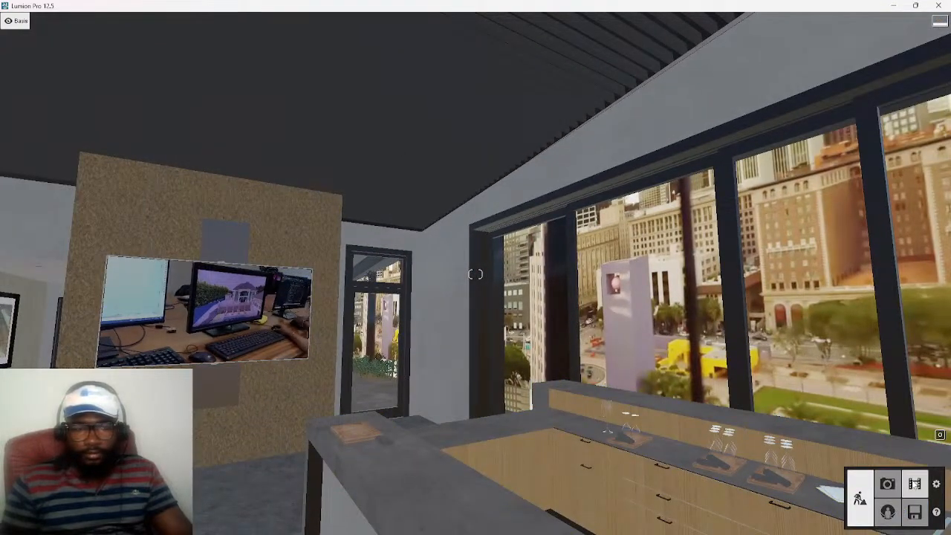
# Enter Movie mode and review the fourth clip at several points from the wine cabinets to the TV wall
pyautogui.click(913, 483)
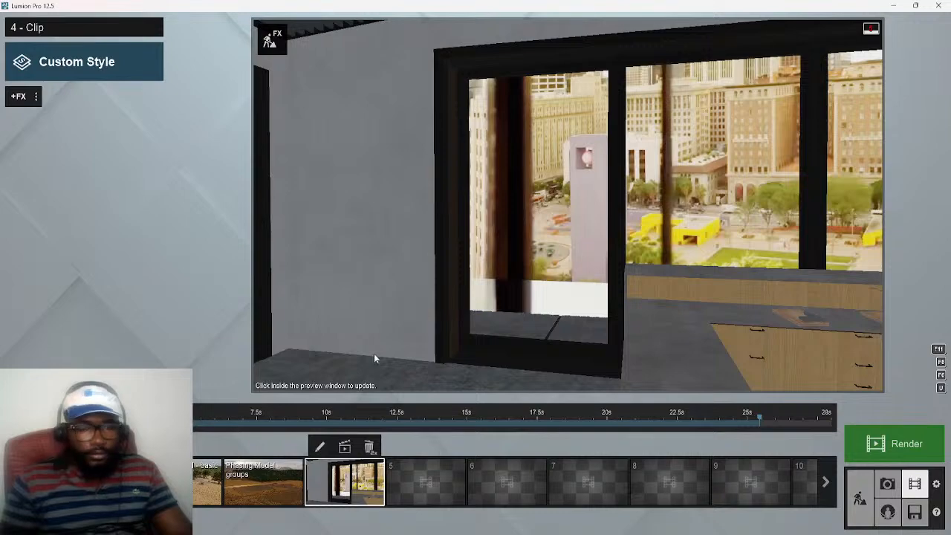
pyautogui.click(345, 486)
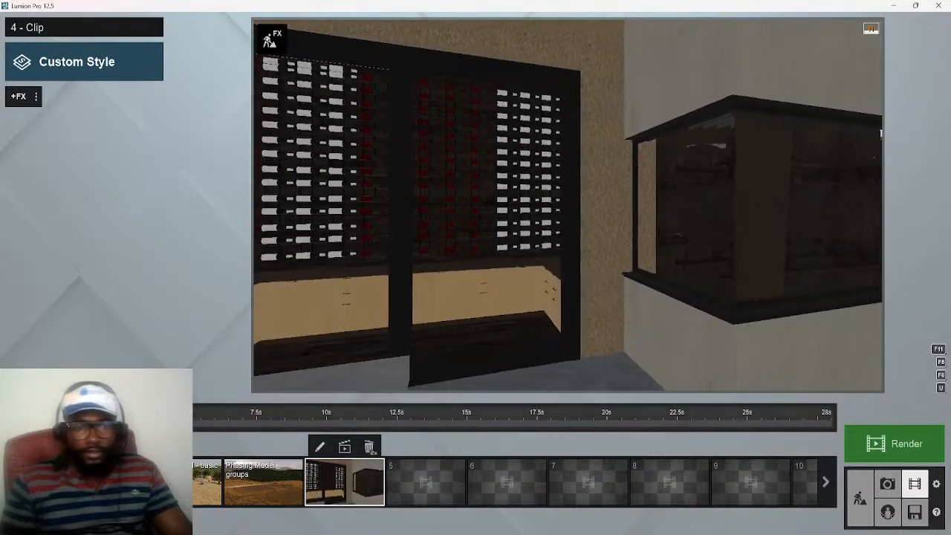
pyautogui.click(343, 421)
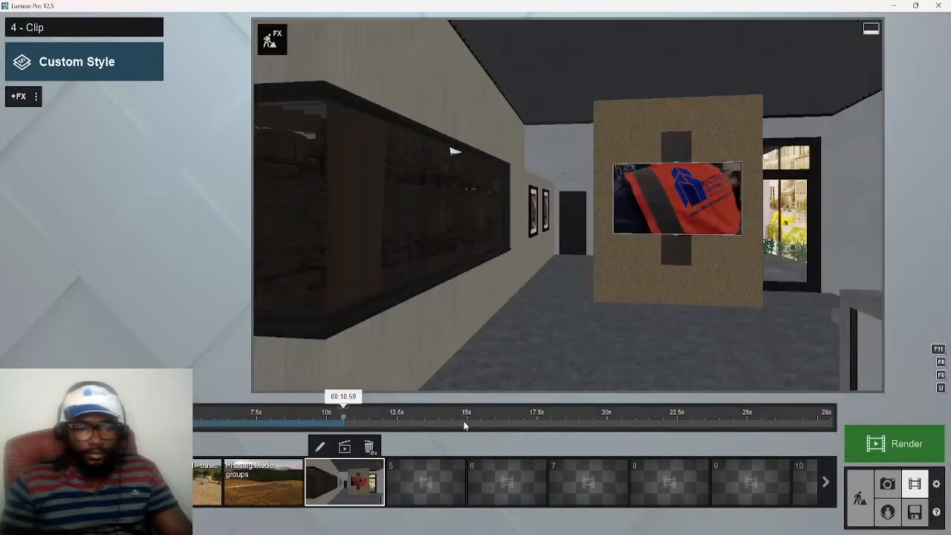
pyautogui.click(555, 421)
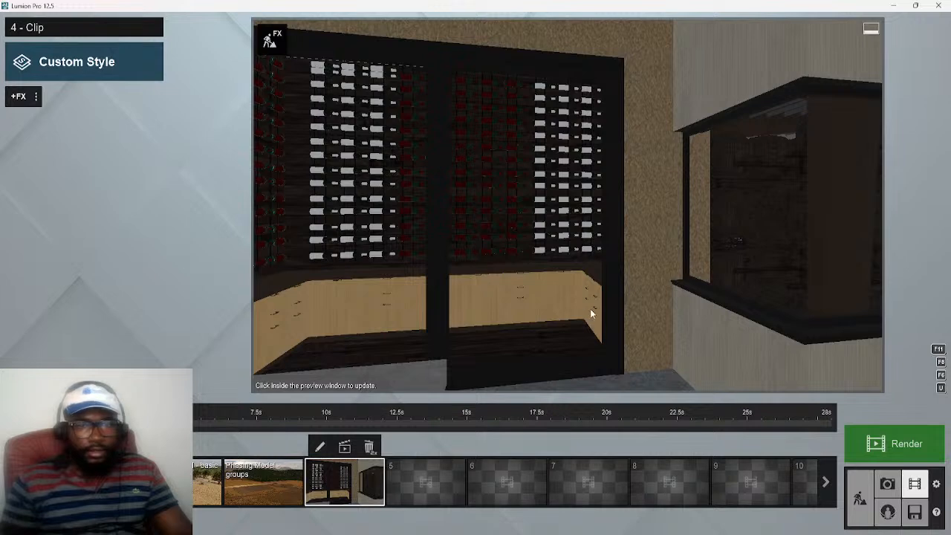
pyautogui.click(258, 430)
pyautogui.click(431, 429)
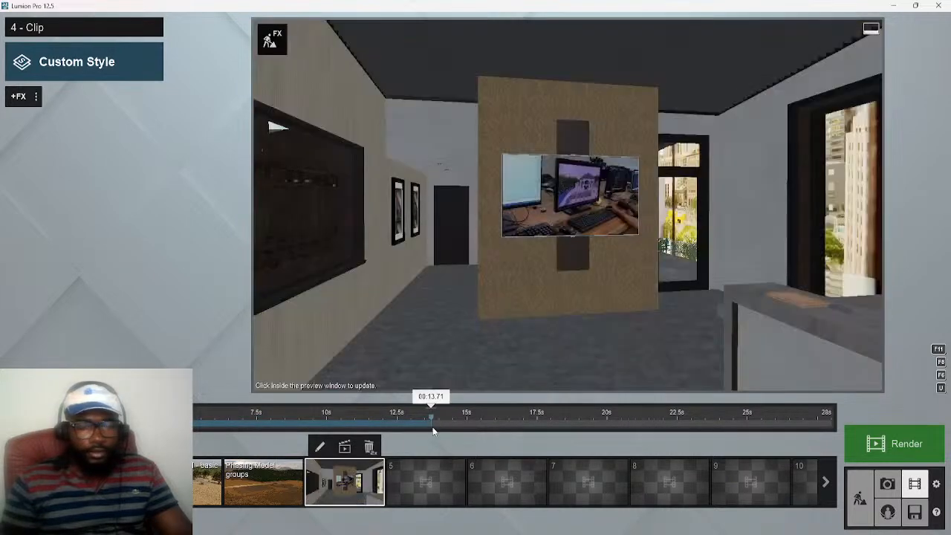
# Apply the Interior style to the fourth clip and look through both pages of its effects
pyautogui.click(68, 68)
pyautogui.click(646, 209)
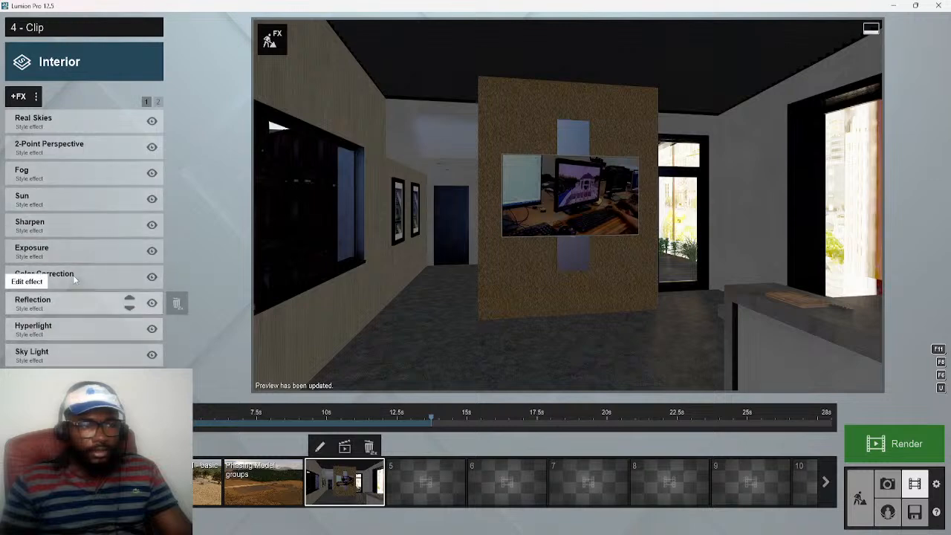
pyautogui.click(158, 101)
pyautogui.click(147, 101)
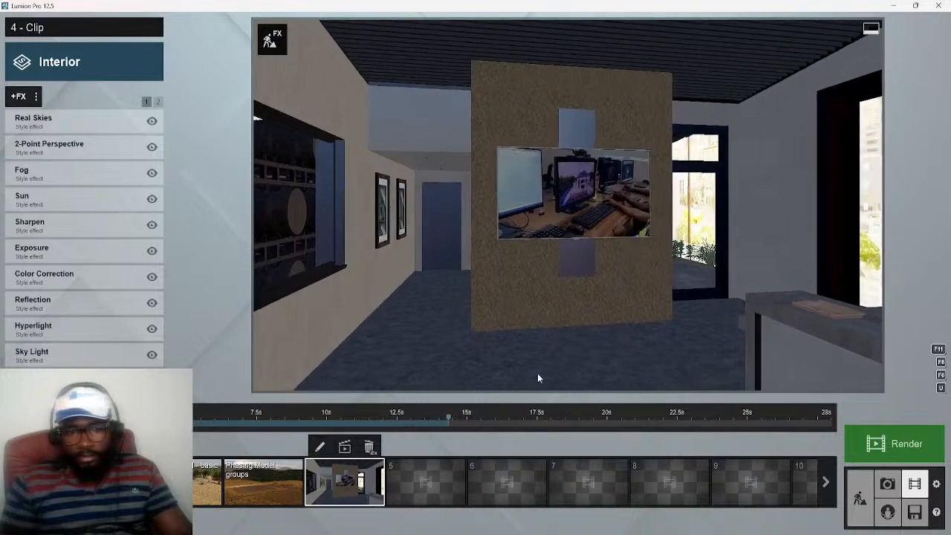
# Scrub through the styled clip to review the TV video and the city view outside the kitchen windows
pyautogui.moveTo(429, 426); pyautogui.dragTo(602, 487)
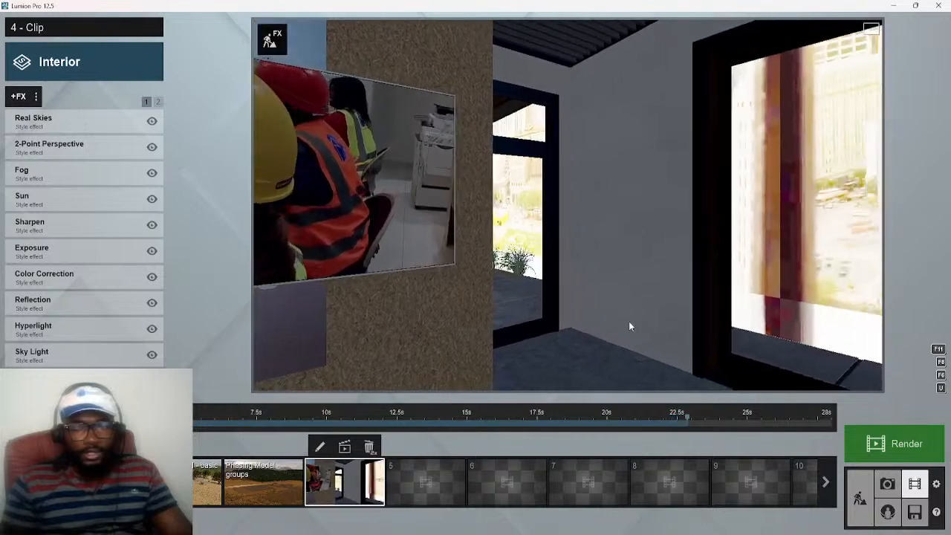
pyautogui.click(484, 425)
pyautogui.moveTo(485, 424); pyautogui.dragTo(735, 434)
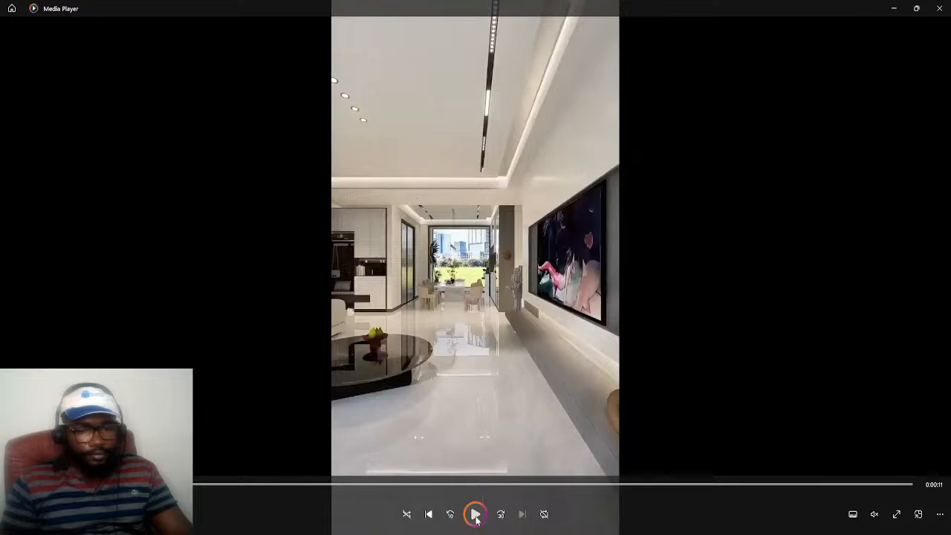
# Play the reference interior video in Media Player, pause it at the TV wall, and rewind it to the start
pyautogui.click(476, 514)
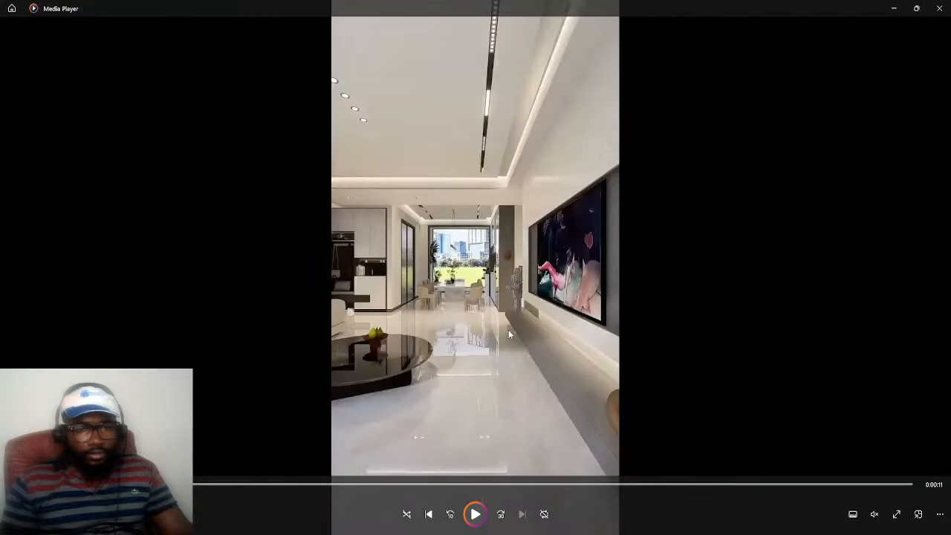
pyautogui.click(474, 514)
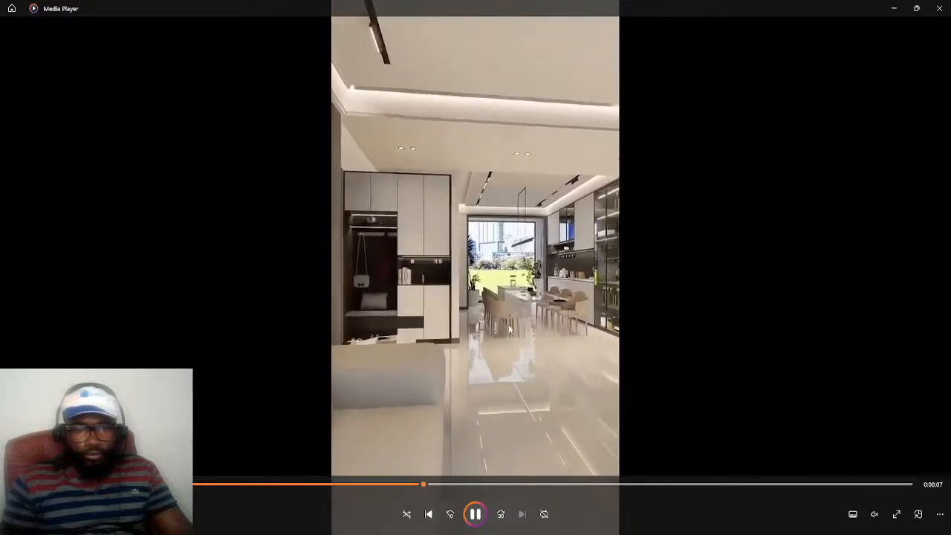
pyautogui.click(476, 514)
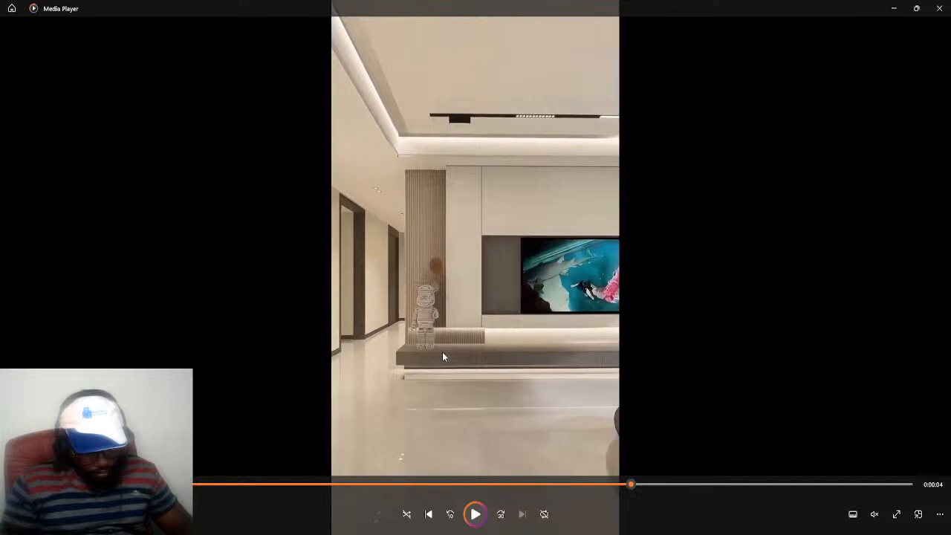
pyautogui.click(894, 8)
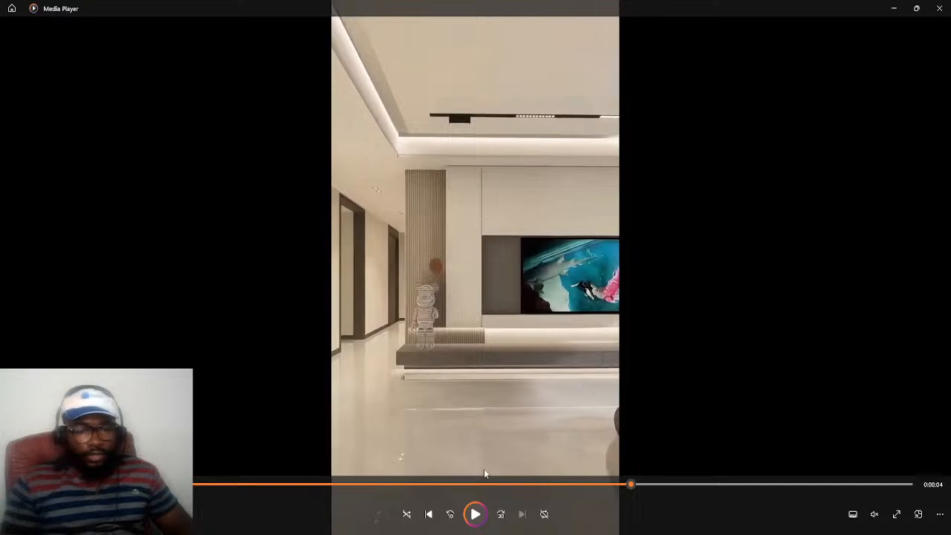
pyautogui.click(417, 483)
pyautogui.moveTo(414, 484); pyautogui.dragTo(248, 484)
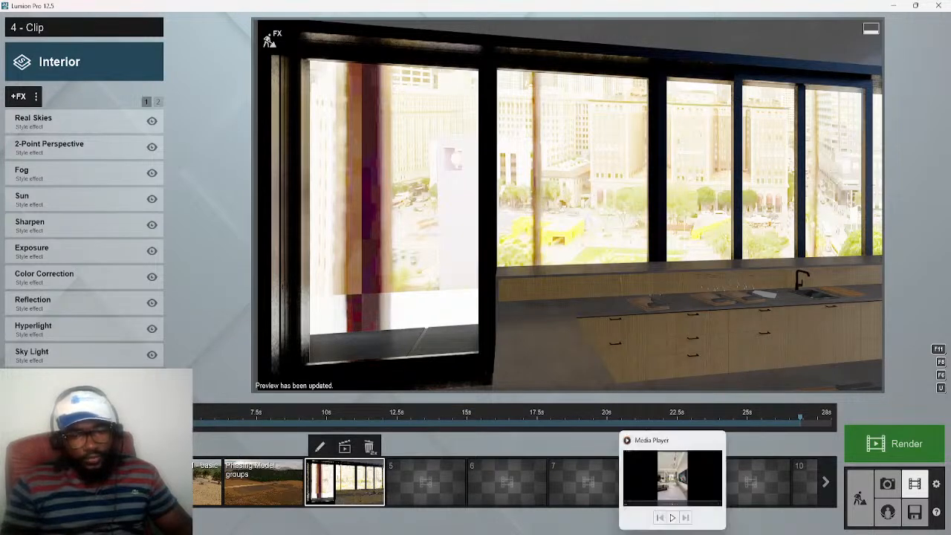
# Compare the opening view of the reference video in Media Player with the styled clip, and return to Lumion
pyautogui.click(672, 533)
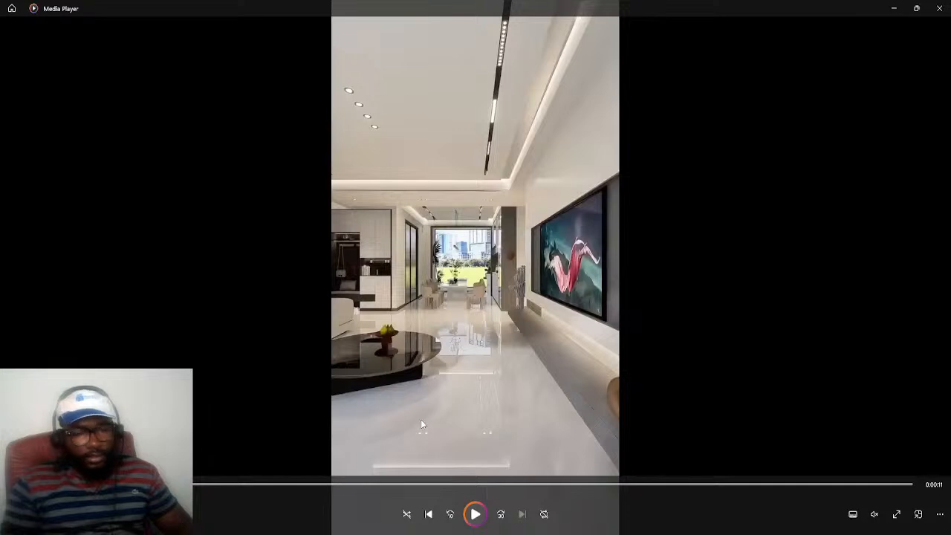
pyautogui.click(894, 8)
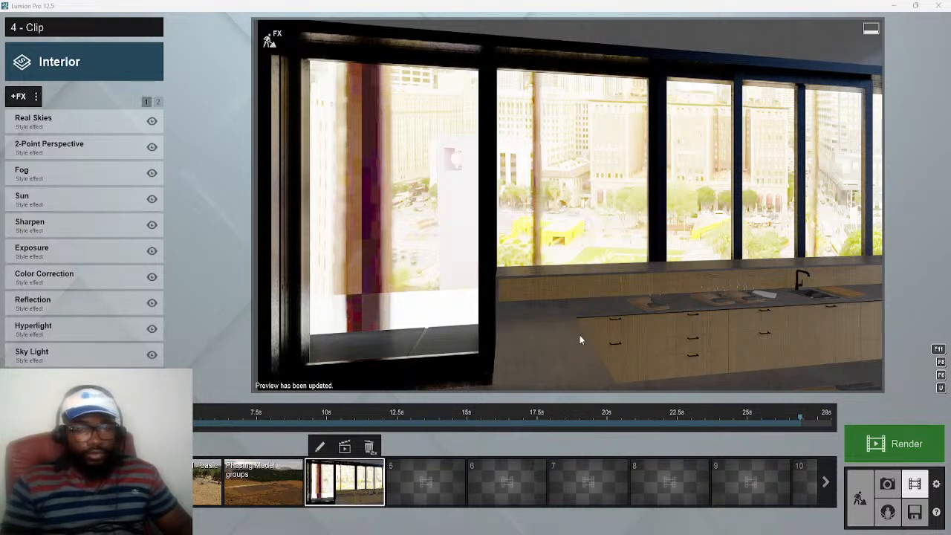
pyautogui.click(23, 418)
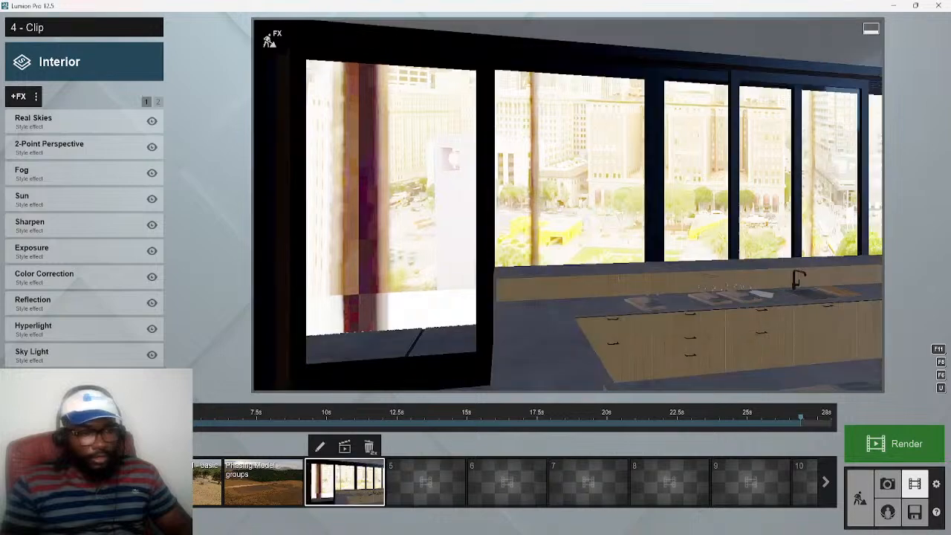